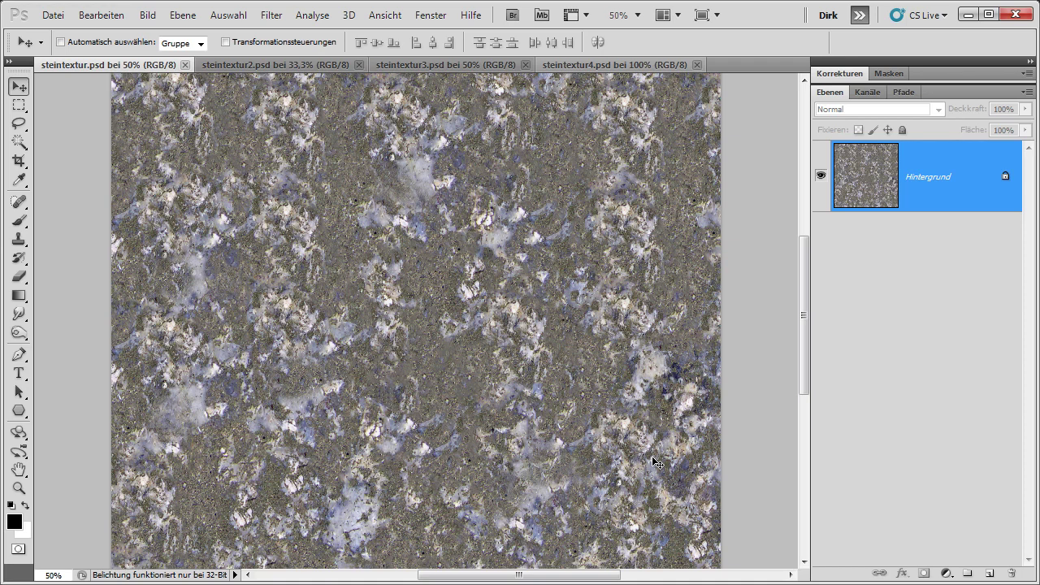
Step: Duplicate the Hintergrund stone texture layer into Ebene 1 with Ctrl+J
key(ctrl+j)
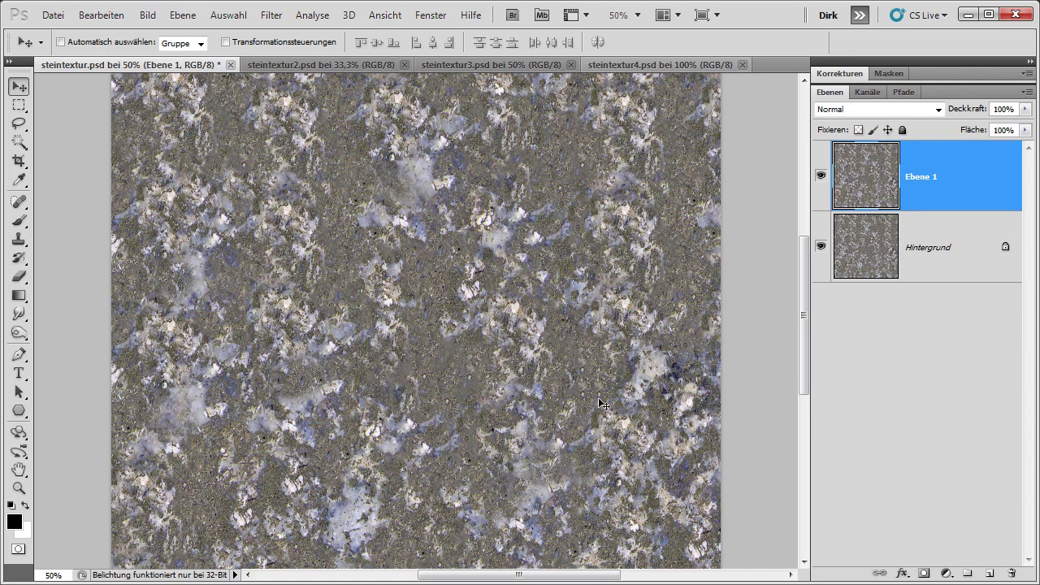
Step: Apply Tiefen/Lichter to Ebene 1 with shadow strength 27% and highlight strength 13%
click(145, 15)
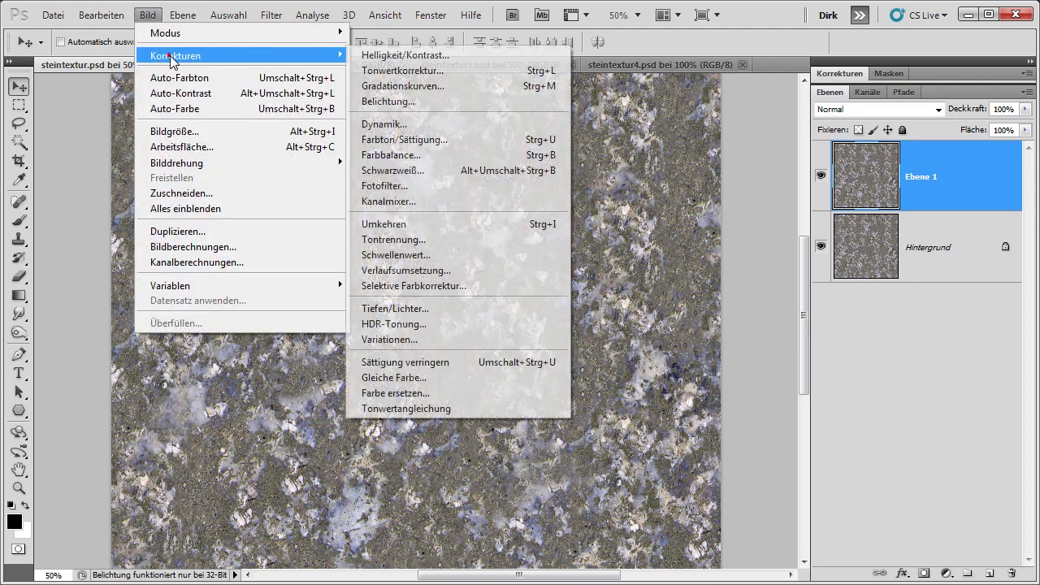
mouse_move(175, 55)
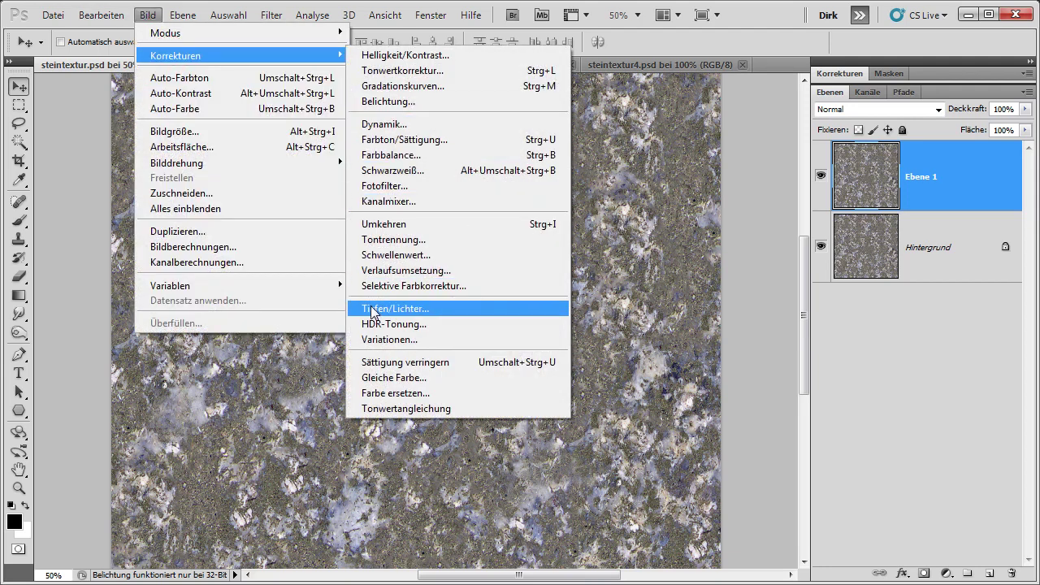
click(422, 308)
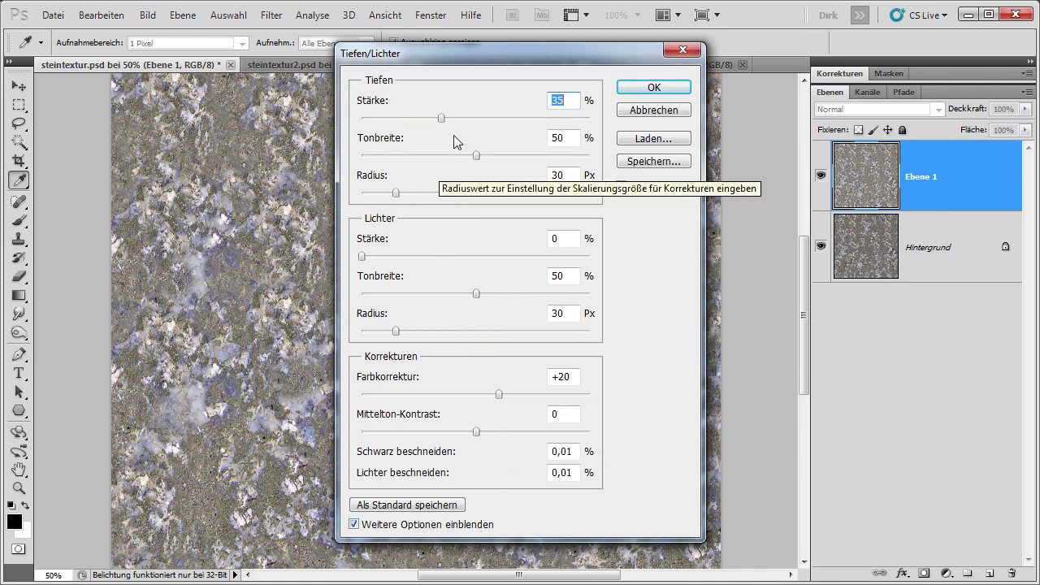
drag(439, 118, 424, 118)
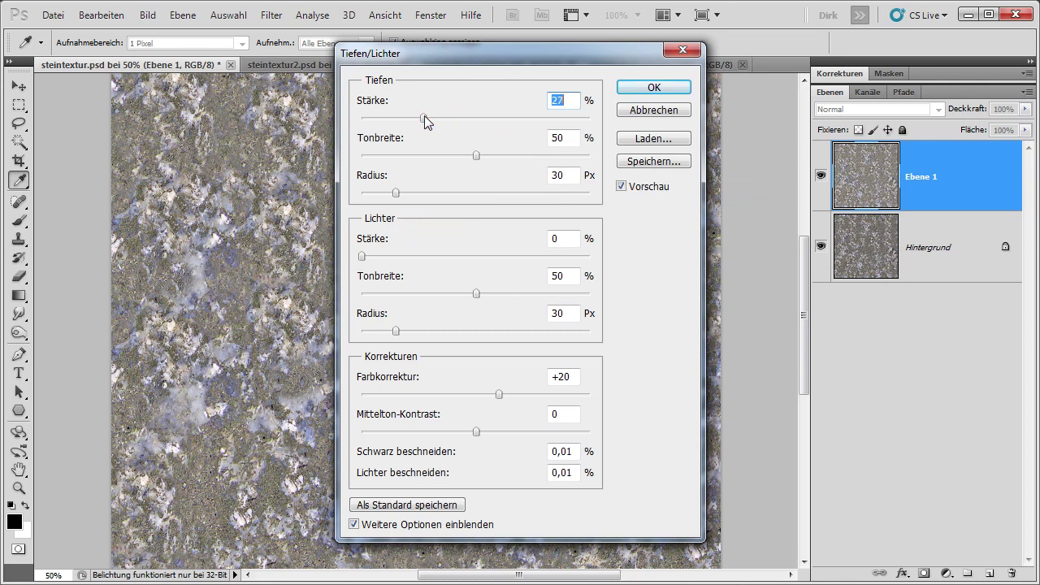
click(362, 256)
drag(383, 258, 393, 259)
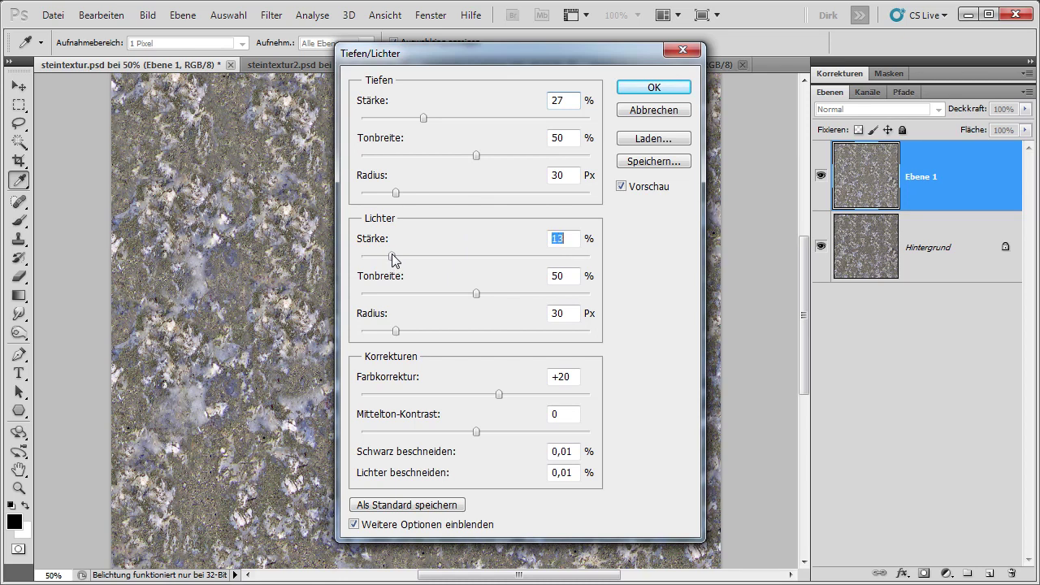
click(654, 88)
key(v)
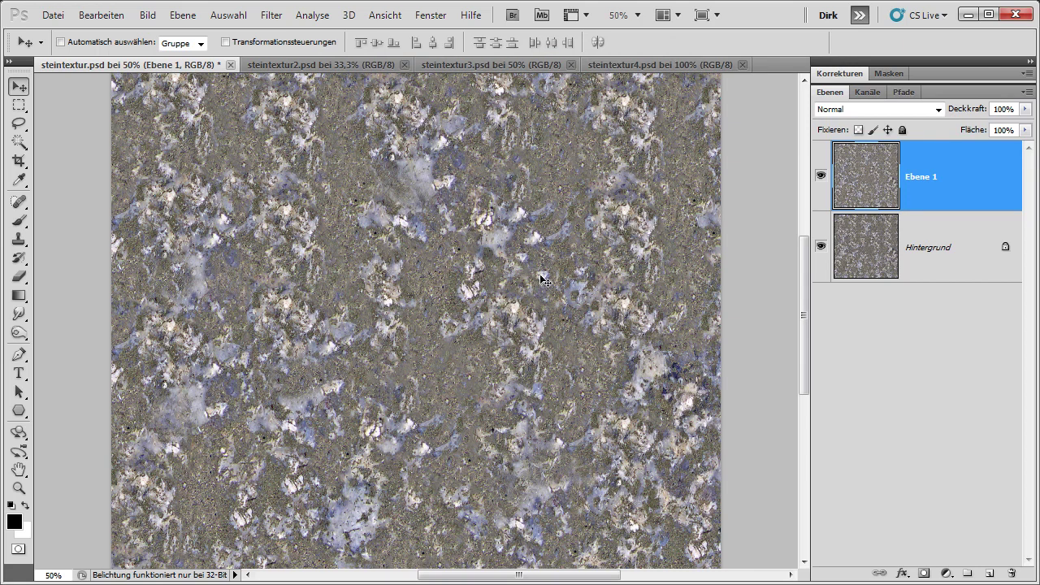
Step: Merge a 180°-rotated, 50%-opacity copy of Ebene 1 down into Ebene 1
key(ctrl+j)
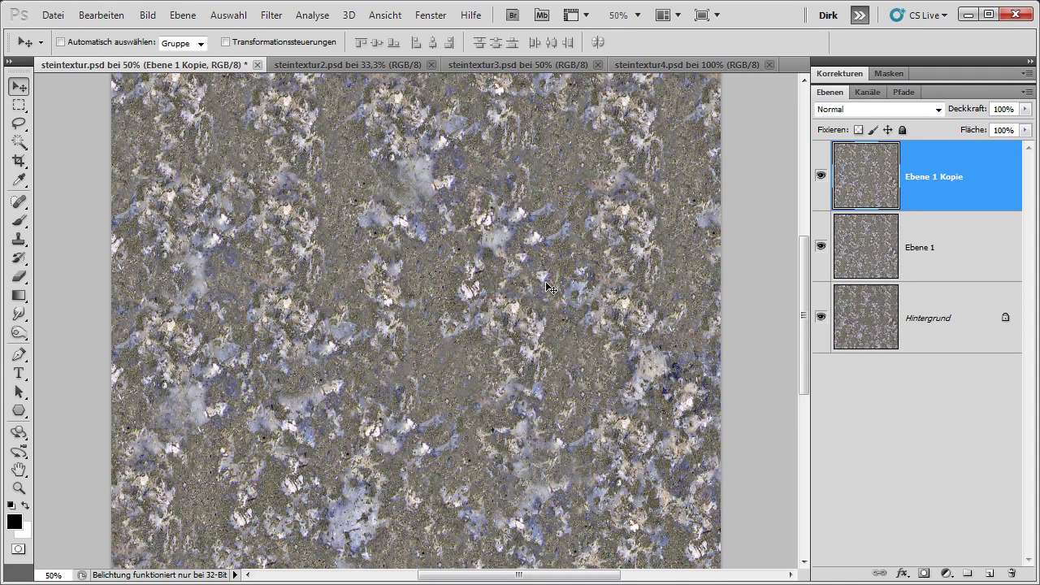
click(122, 19)
mouse_move(122, 331)
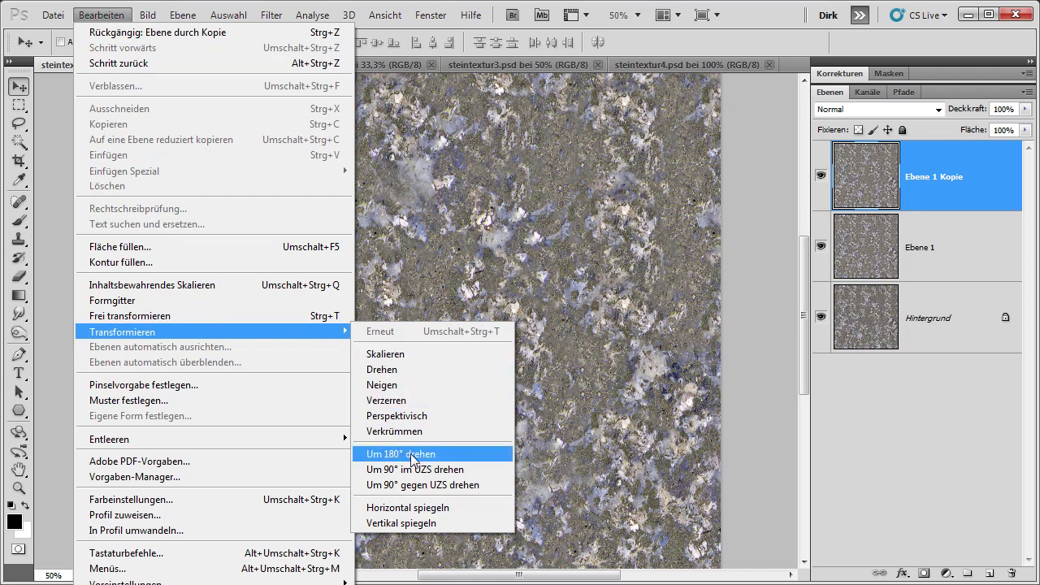
click(445, 460)
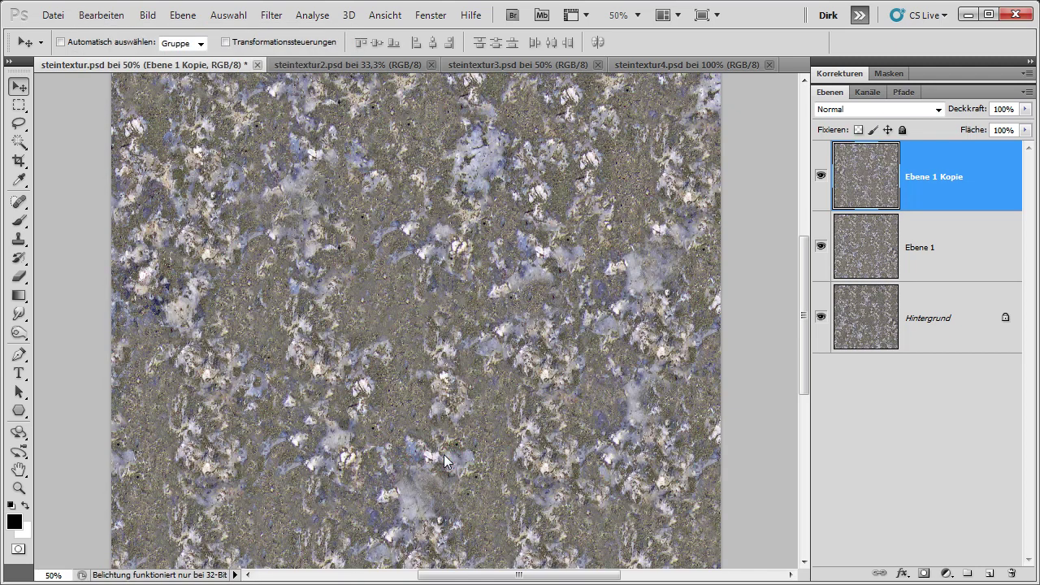
click(1000, 109)
text(50)
key(Return)
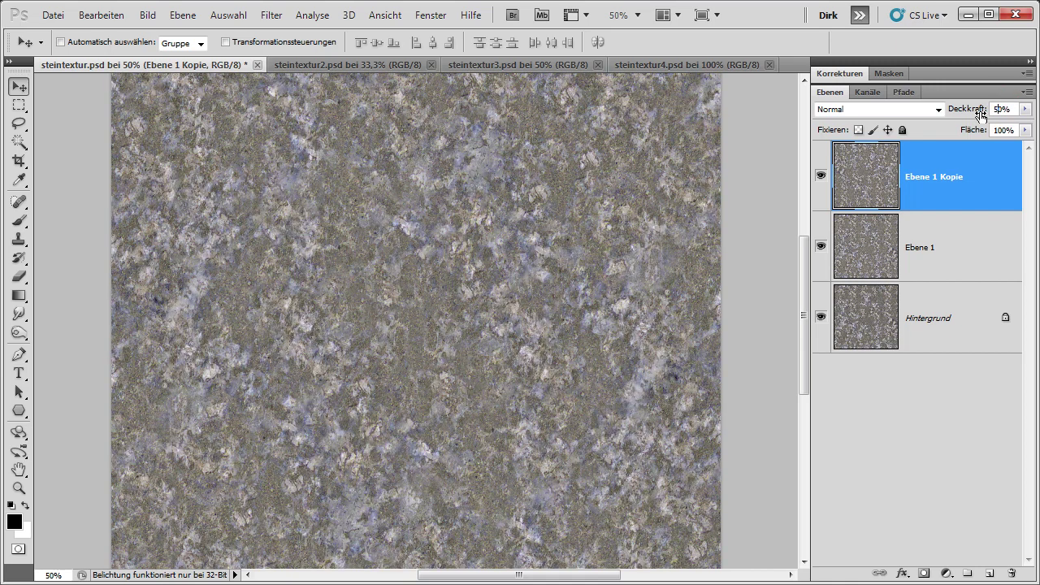
key(ctrl+e)
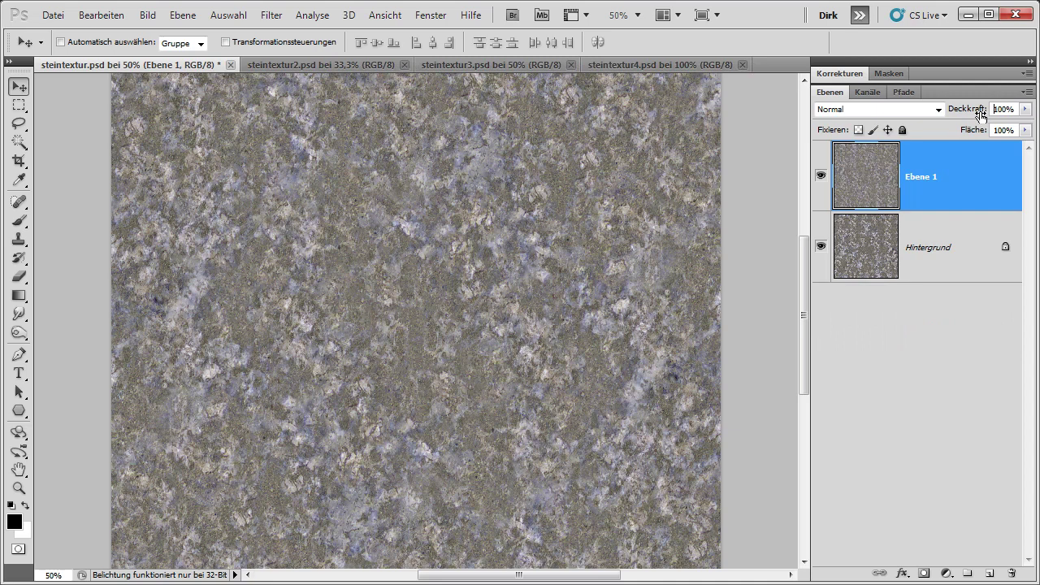
Step: Toggle Ebene 1's visibility to compare the blended texture with the background
click(821, 174)
click(820, 176)
click(821, 176)
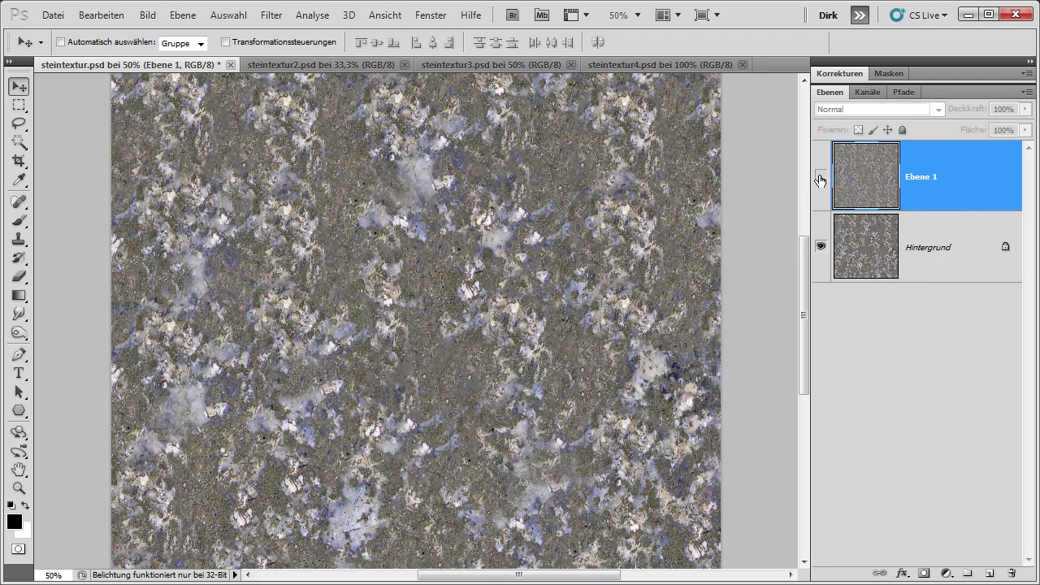
click(820, 176)
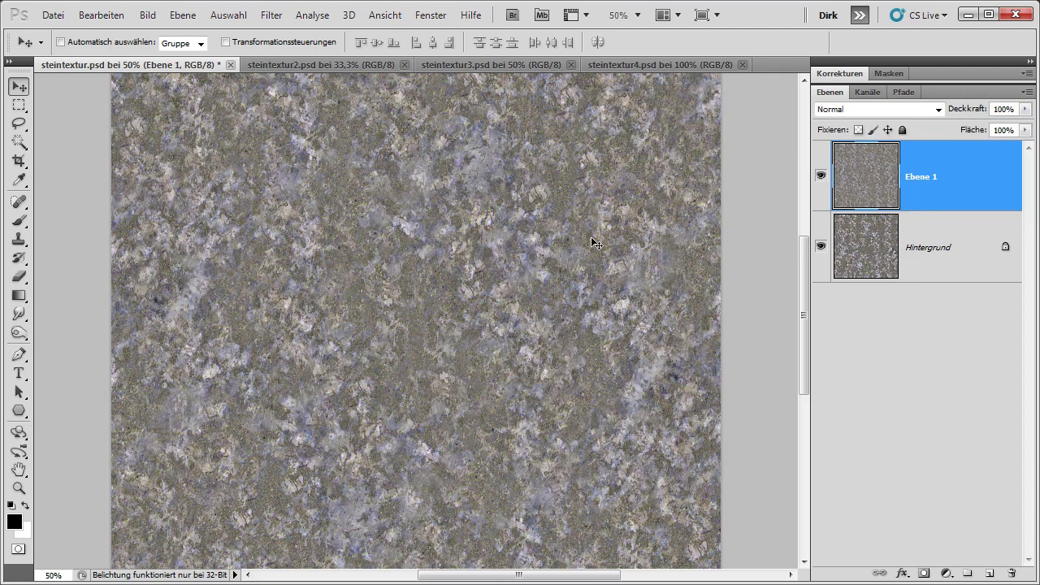
Step: Define the blended stone texture as a new pattern named 'Steintextur'
click(104, 16)
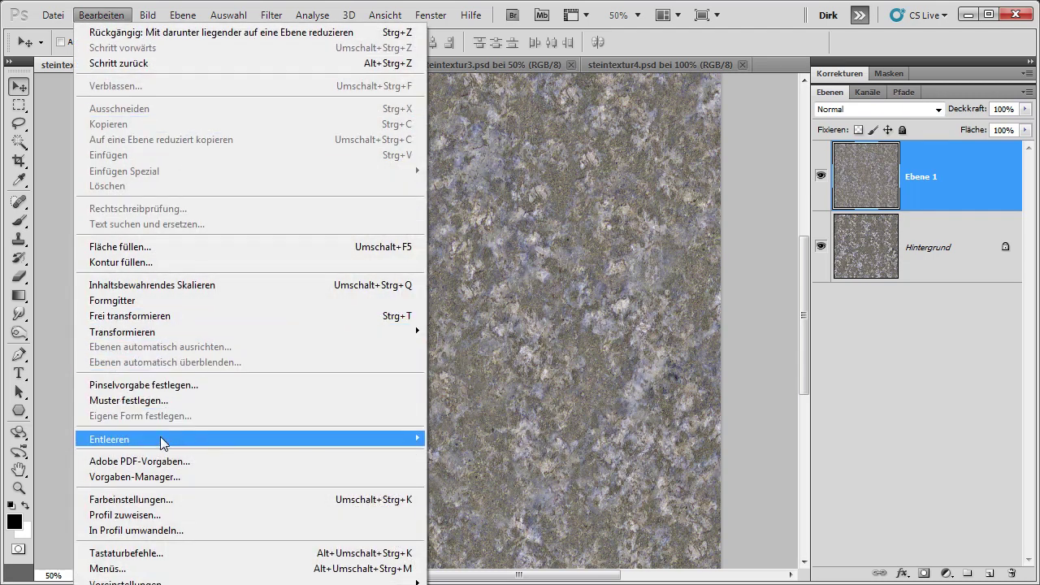
click(152, 401)
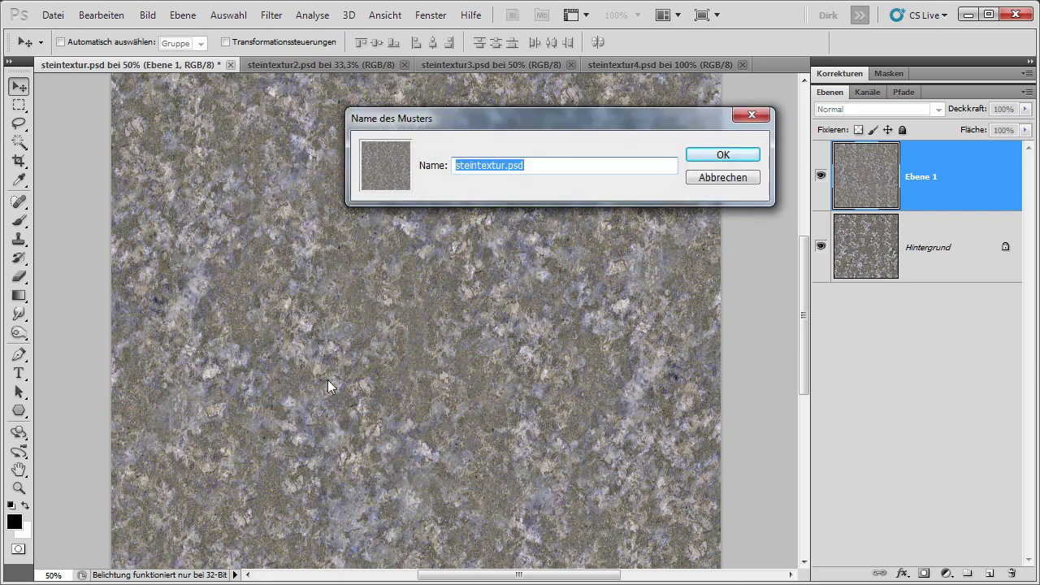
drag(468, 122, 332, 251)
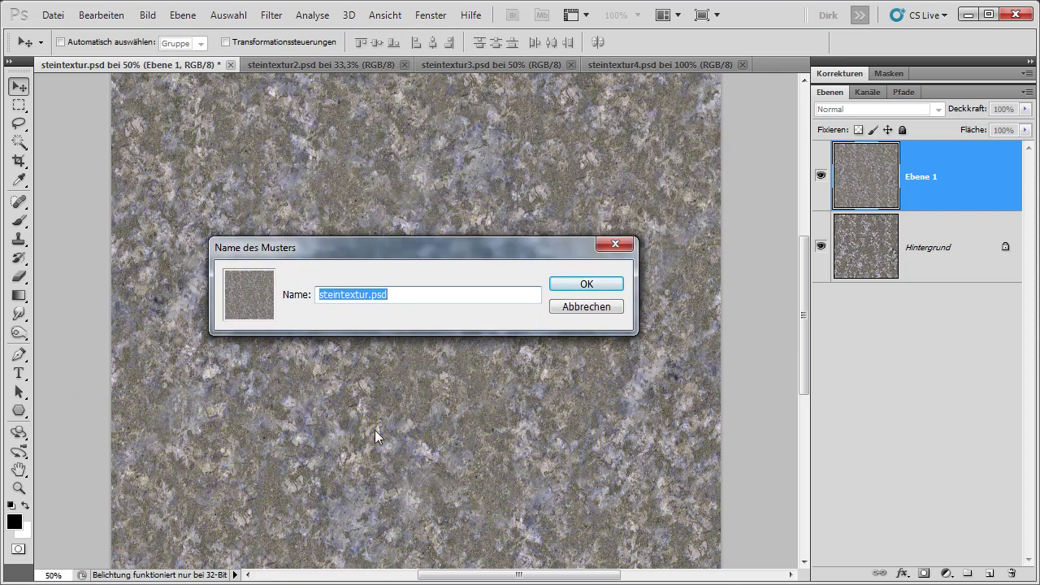
text(Steintextur)
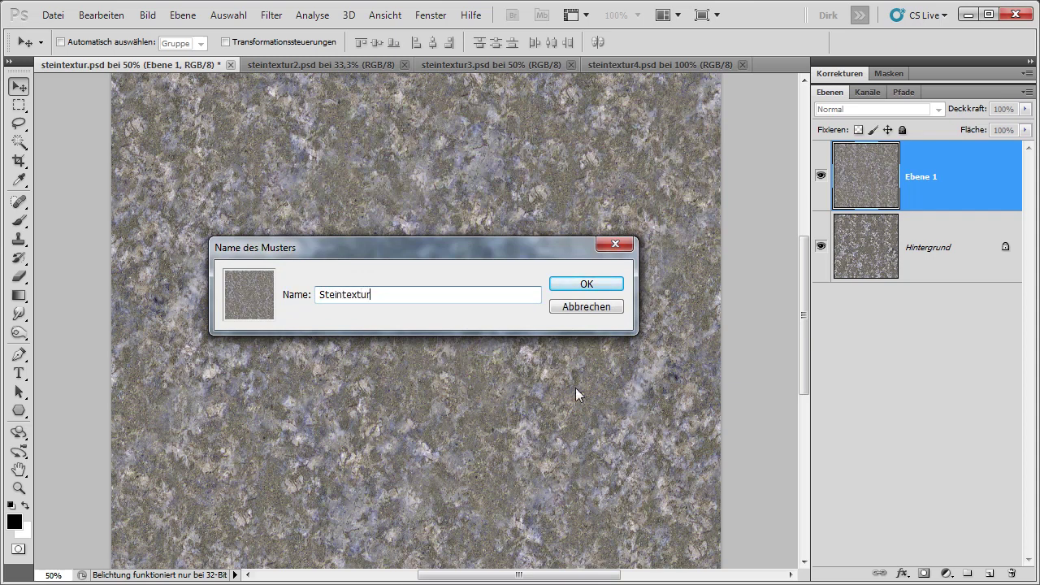
click(589, 284)
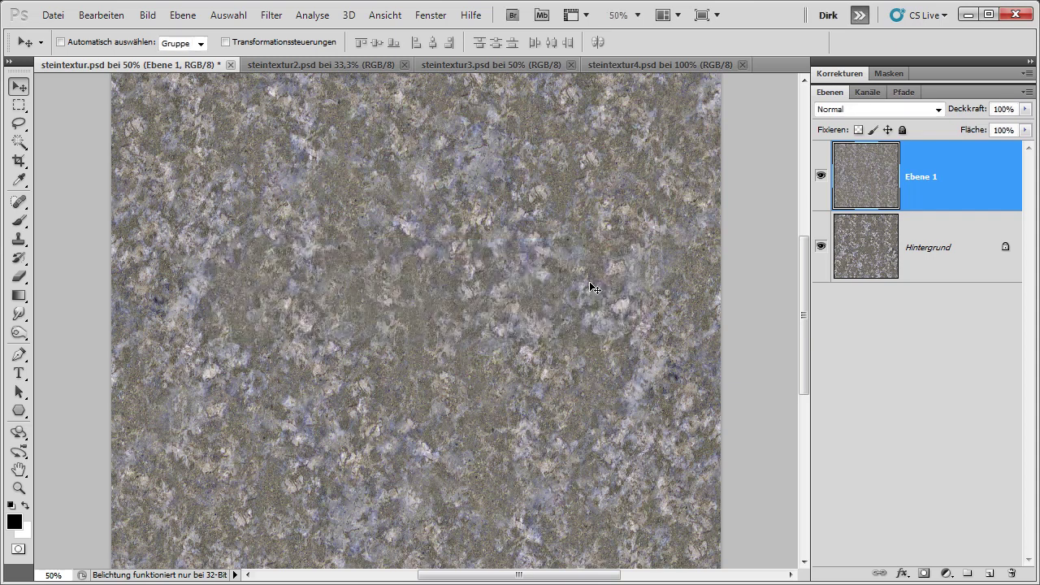
Step: In steintextur2.psd, add a new layer and draw a large elliptical circle selection
click(307, 65)
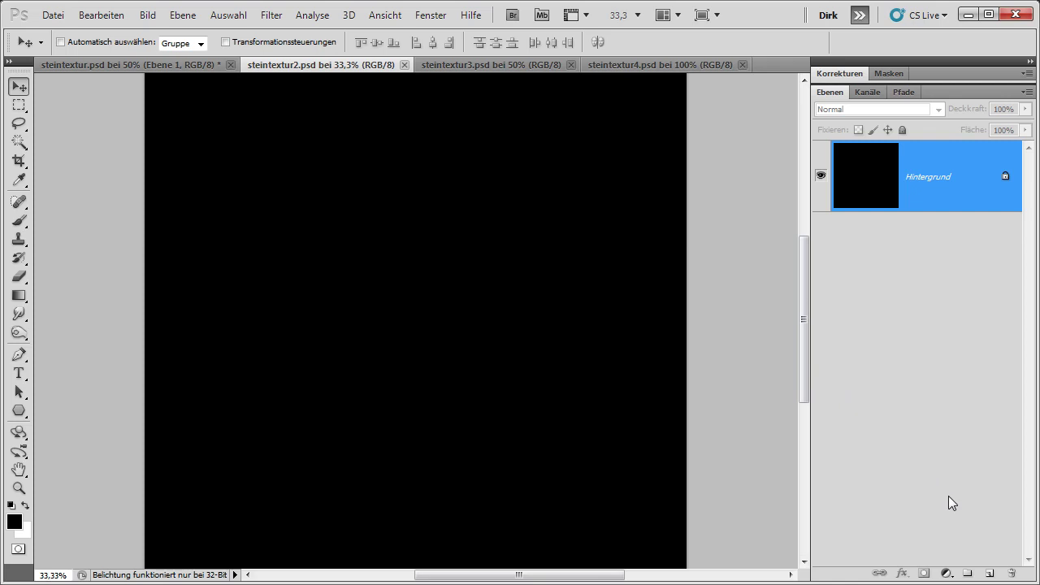
click(989, 572)
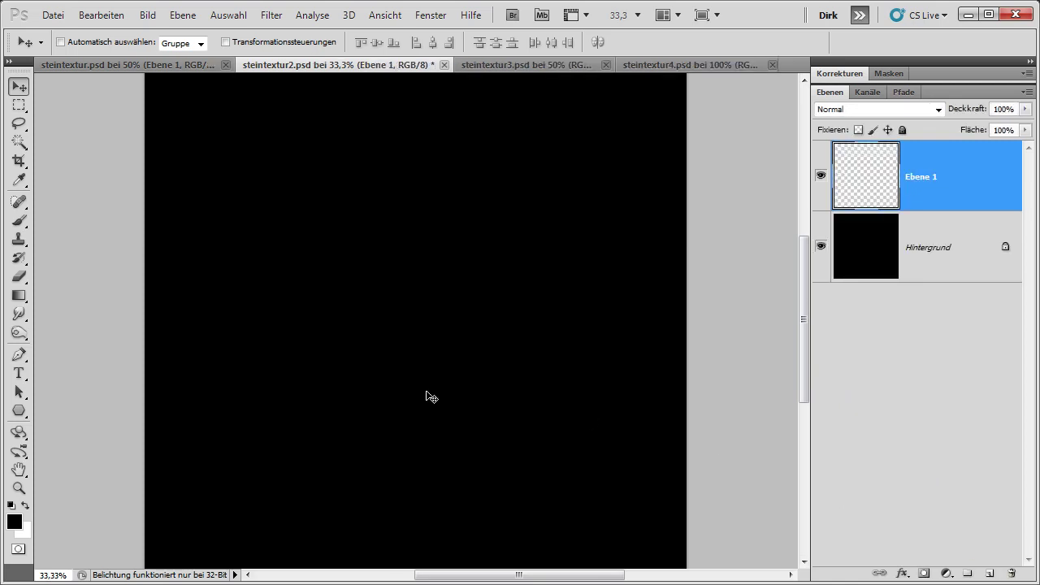
drag(19, 104, 108, 116)
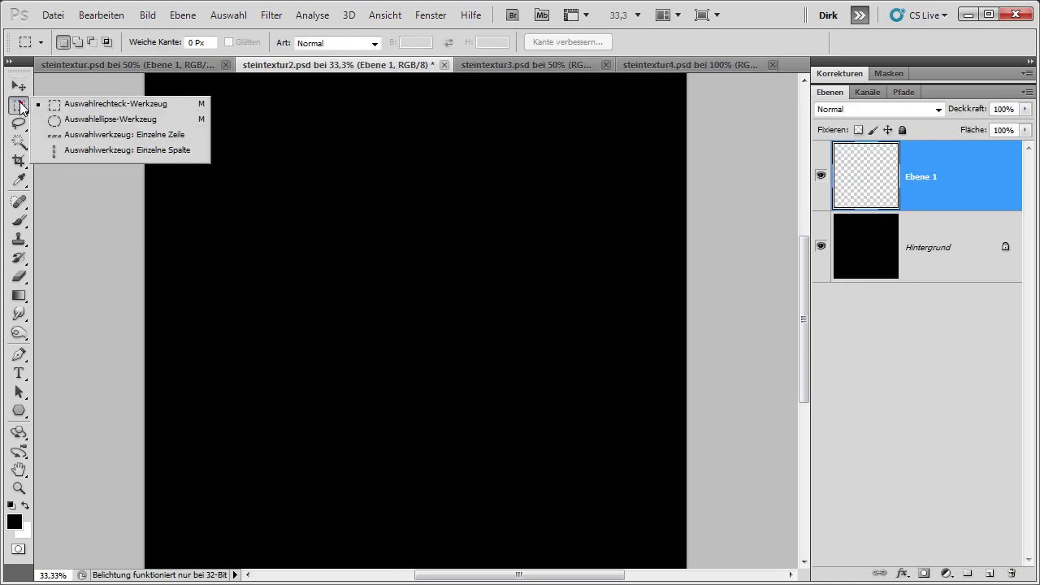
click(112, 120)
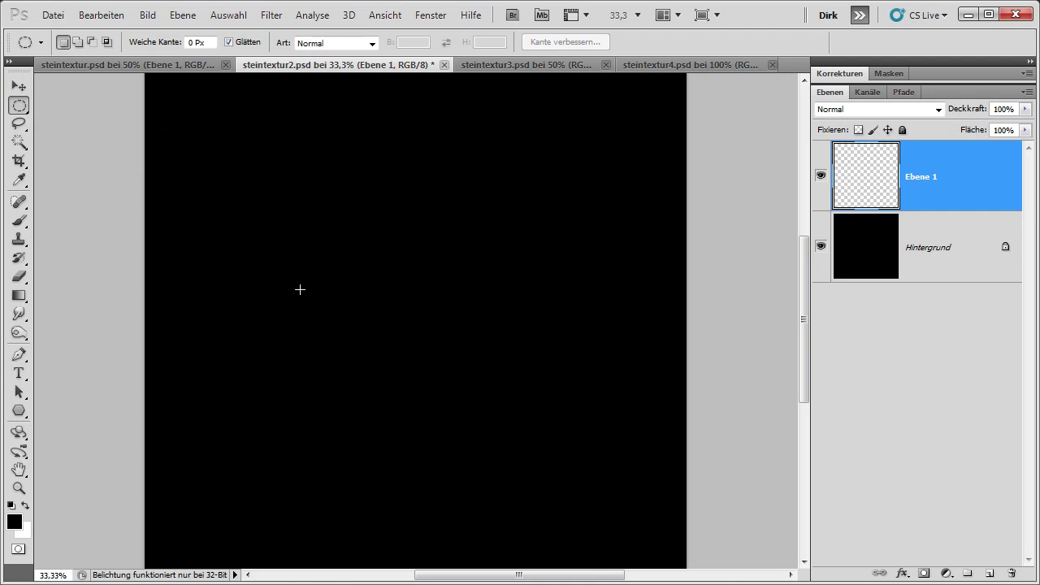
drag(206, 128, 444, 368)
drag(557, 379, 622, 509)
Step: Fill the circular selection with the Steintextur pattern using Fläche füllen
click(100, 16)
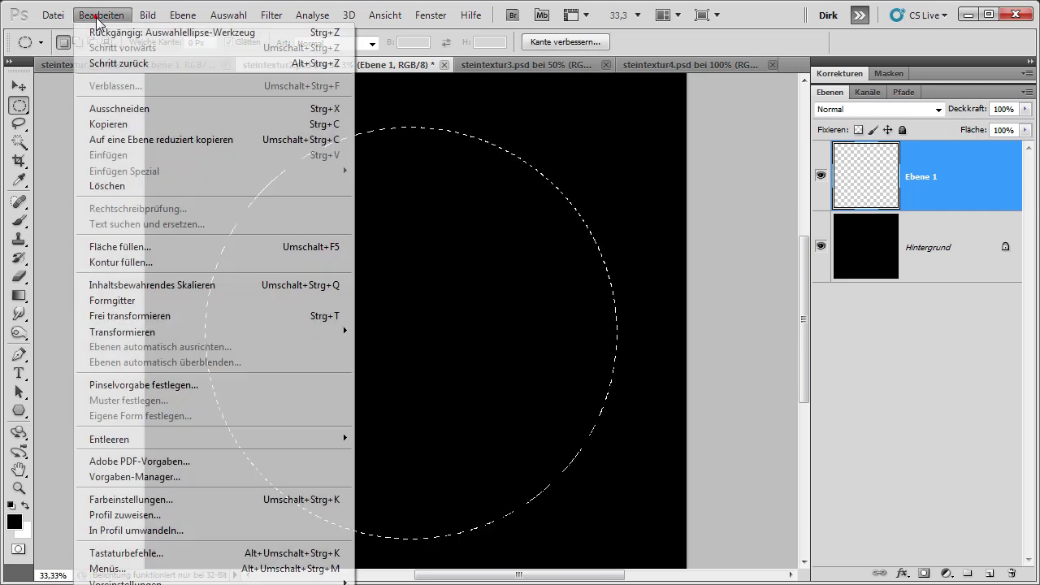
click(160, 247)
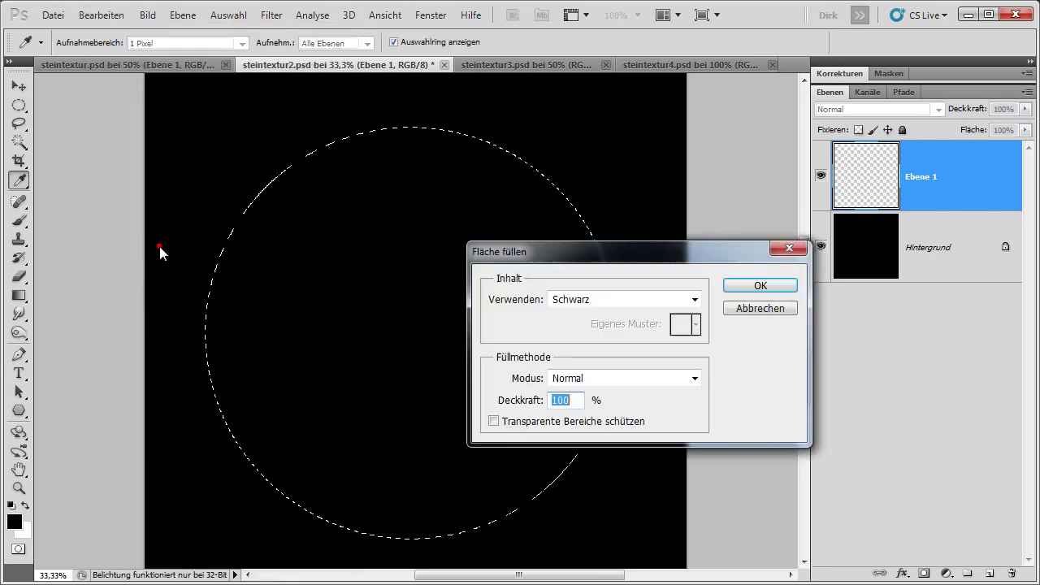
drag(552, 253, 507, 248)
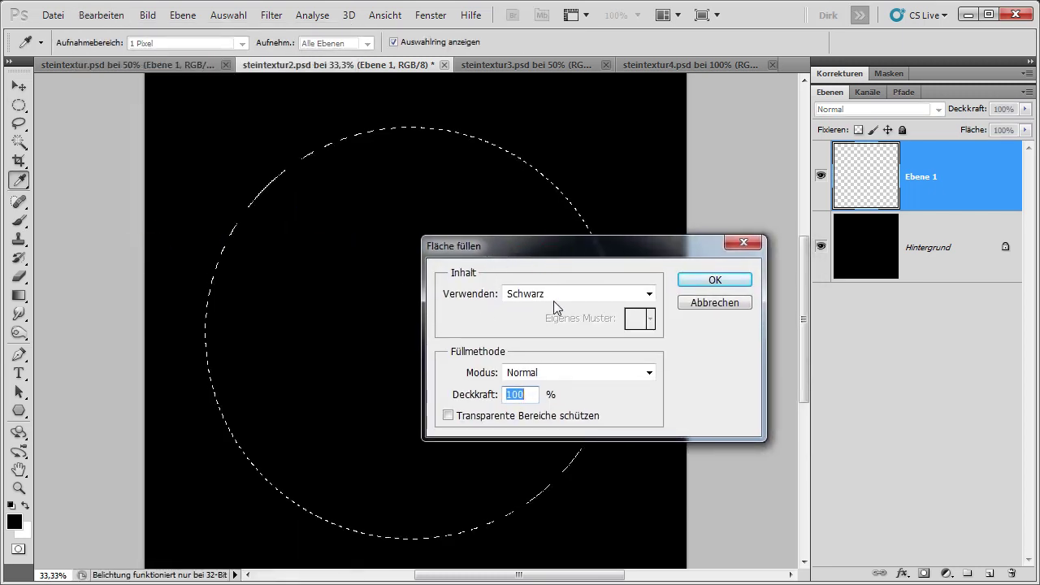
click(553, 296)
click(536, 376)
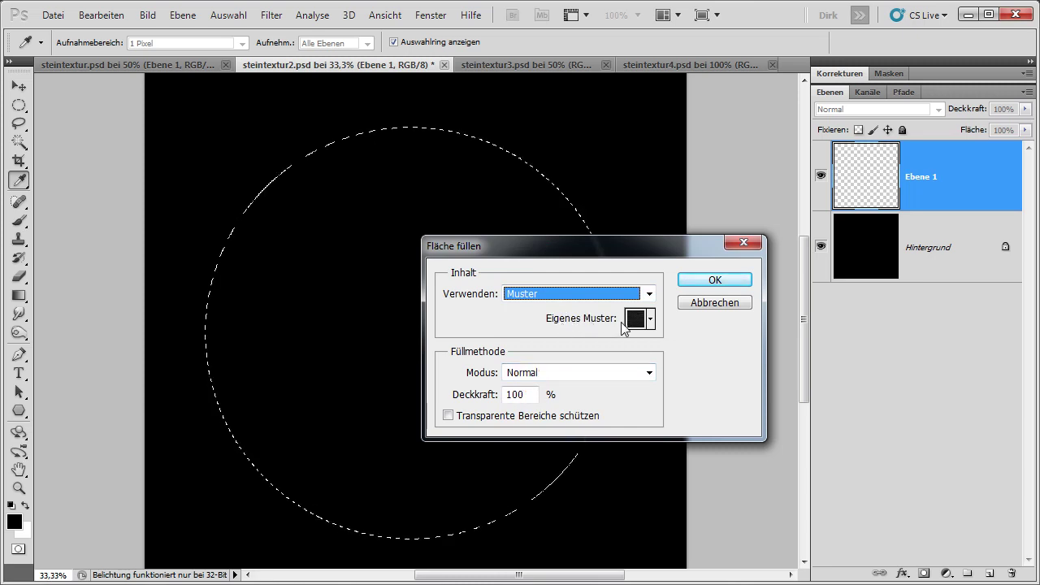
click(651, 319)
click(560, 432)
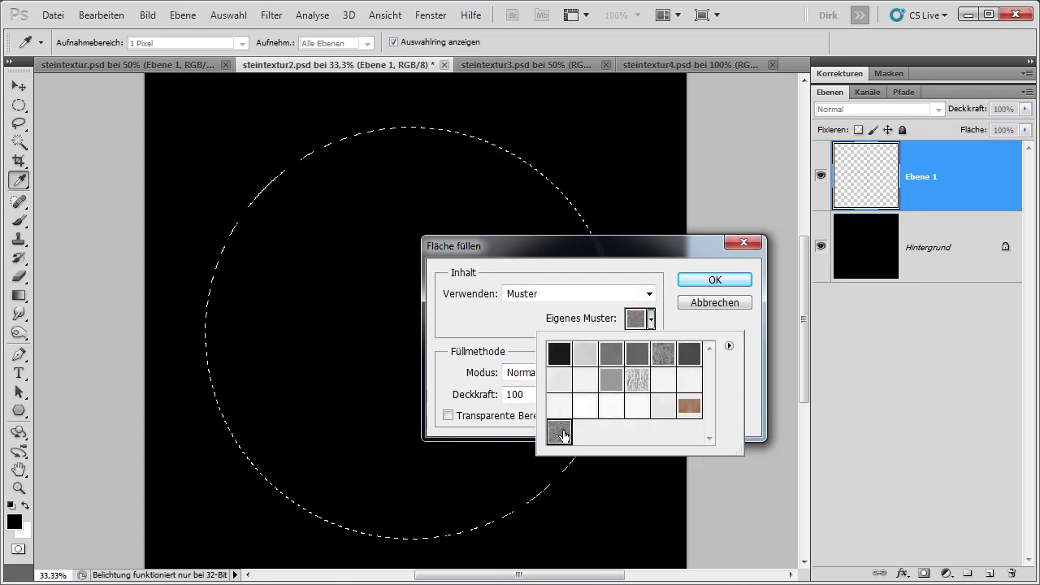
click(712, 279)
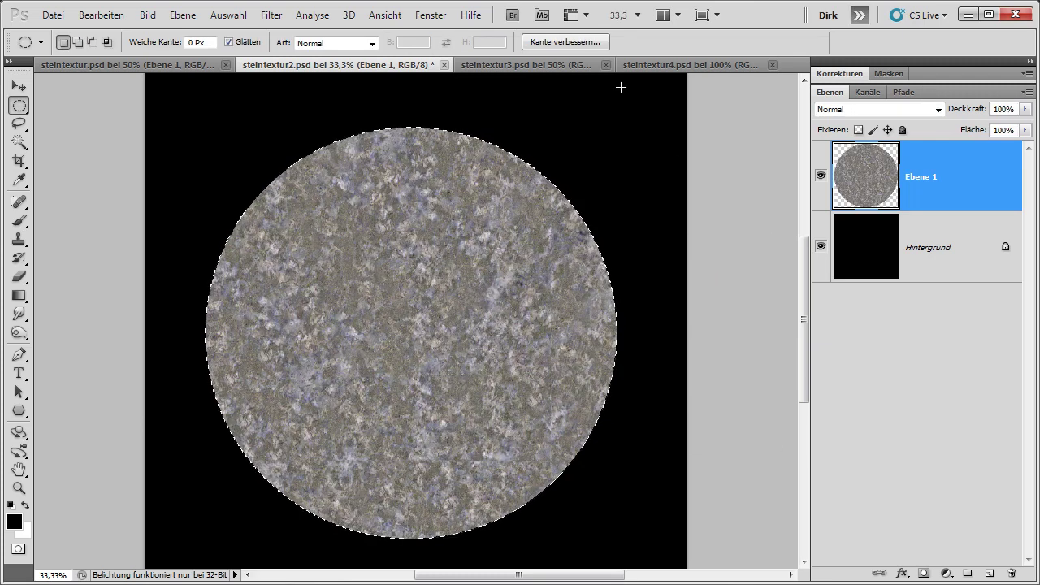
Step: Apply the Wölben filter to the textured circle, then switch to steintextur3.psd
click(272, 14)
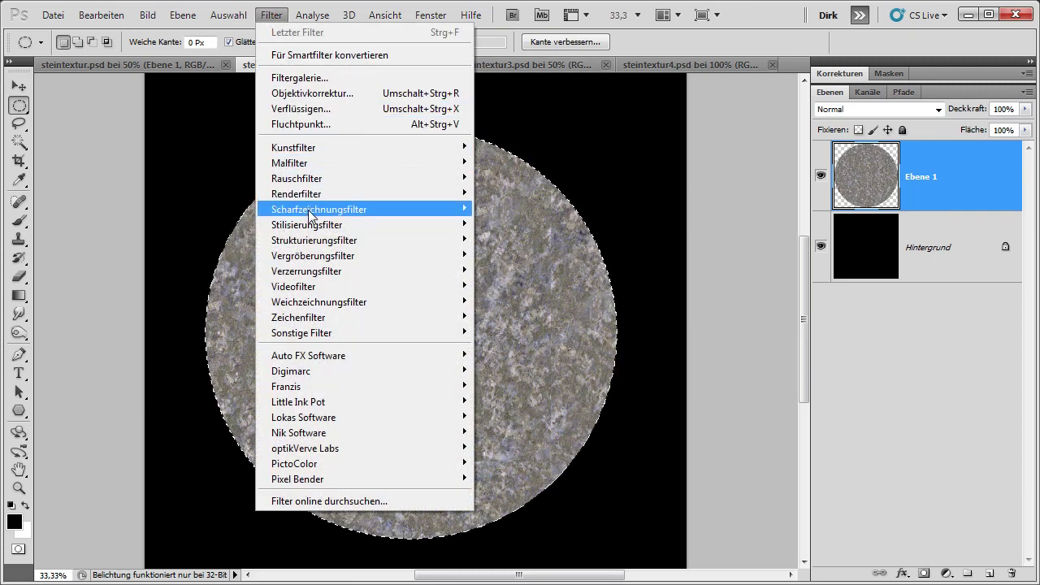
mouse_move(306, 270)
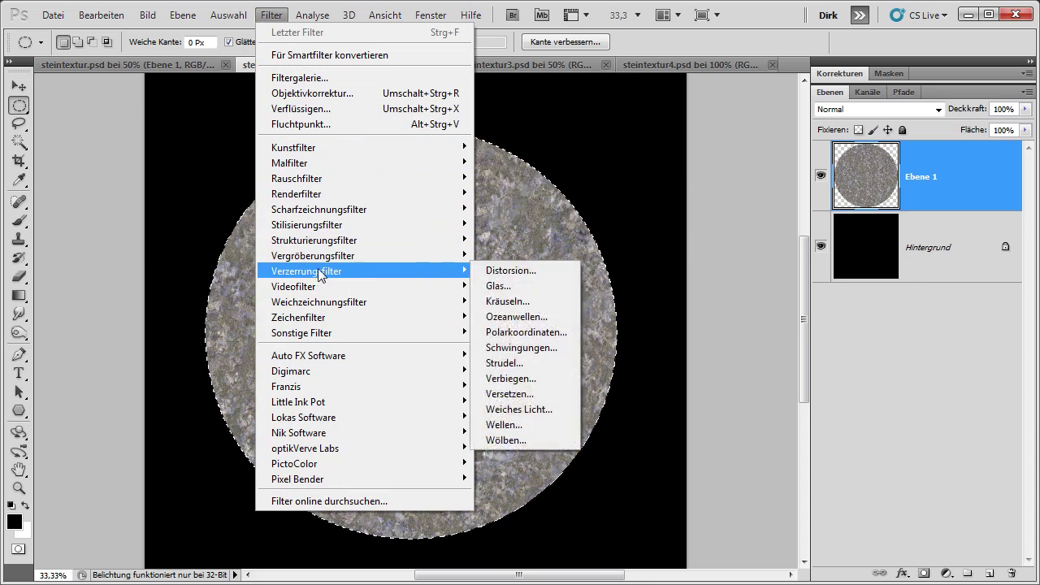
click(506, 440)
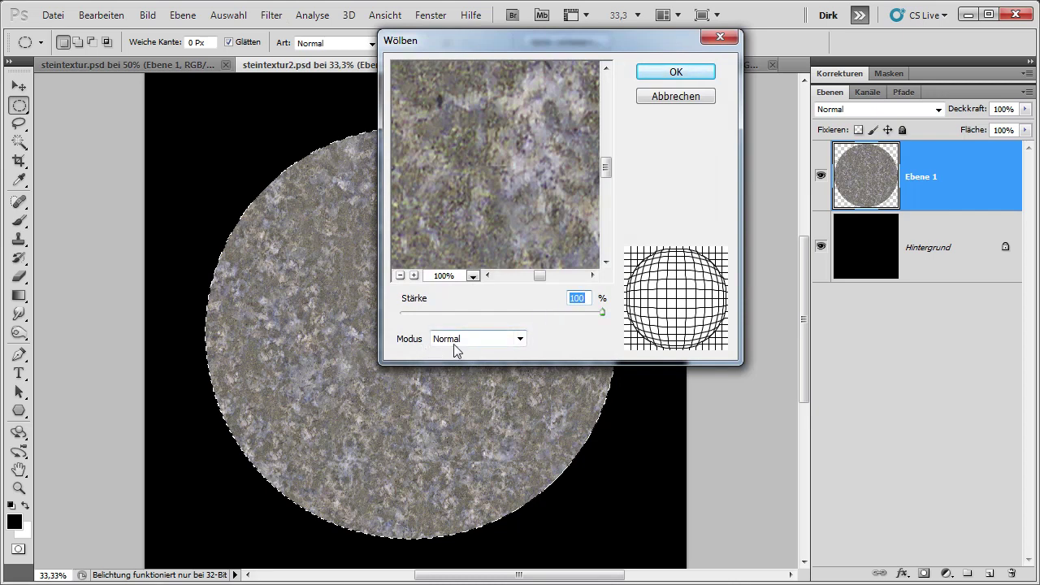
click(668, 73)
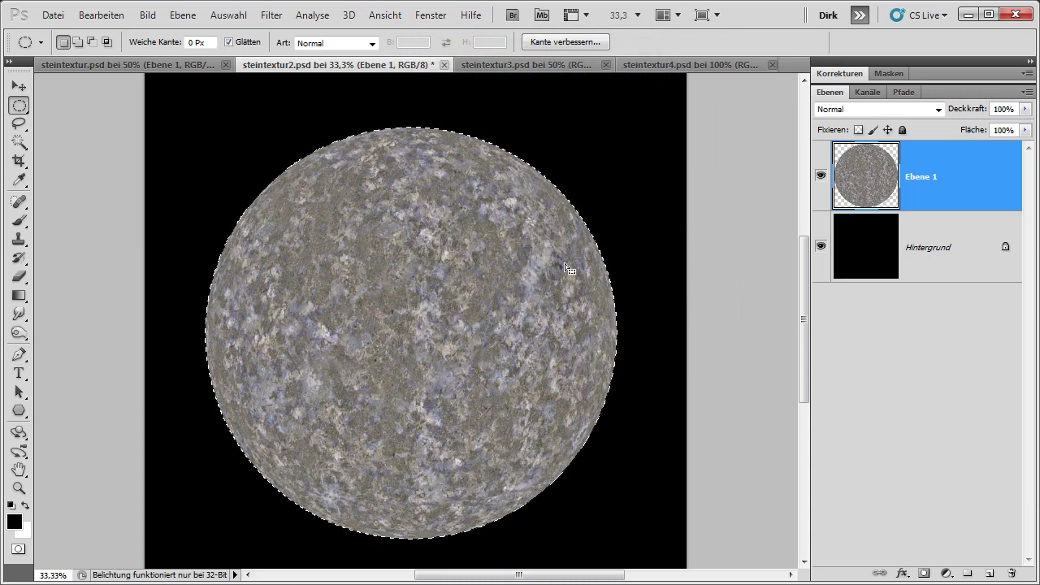
click(502, 65)
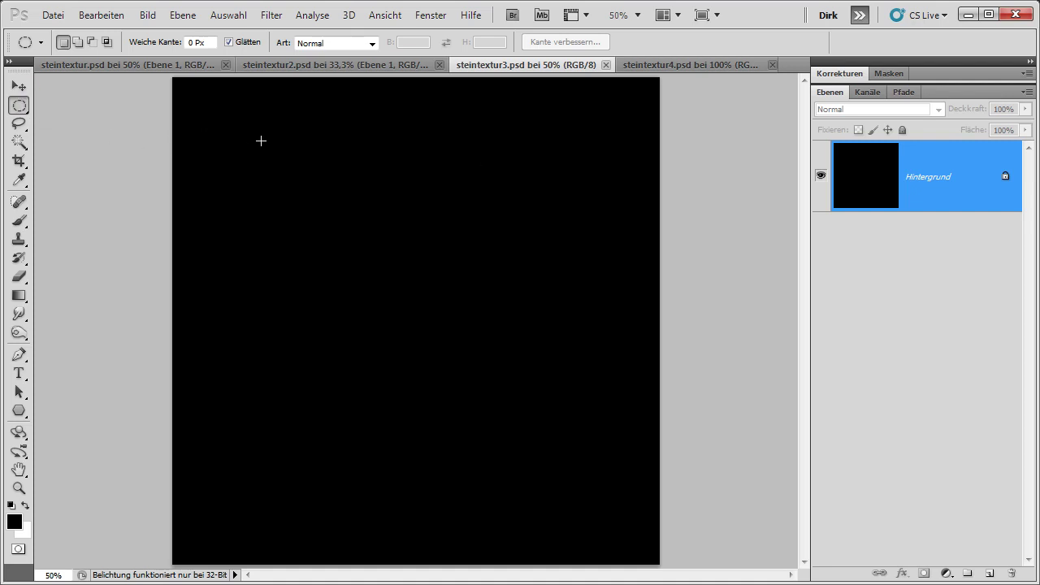
Step: Select a large central circle and add a new layer named 'Planet'
mouse_move(230, 121)
mouse_down()
mouse_move(578, 448)
mouse_move(622, 515)
mouse_up()
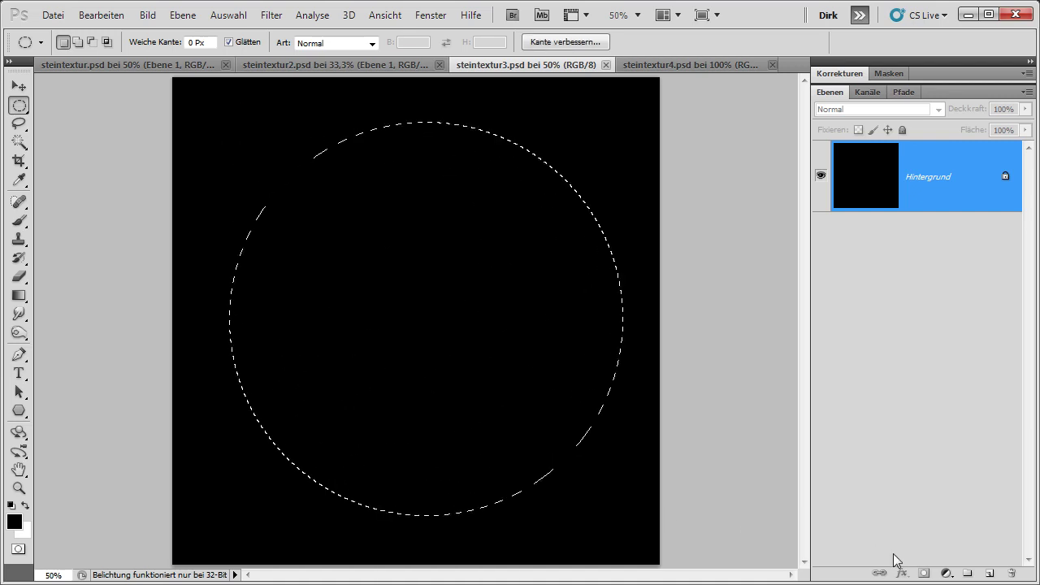
click(988, 574)
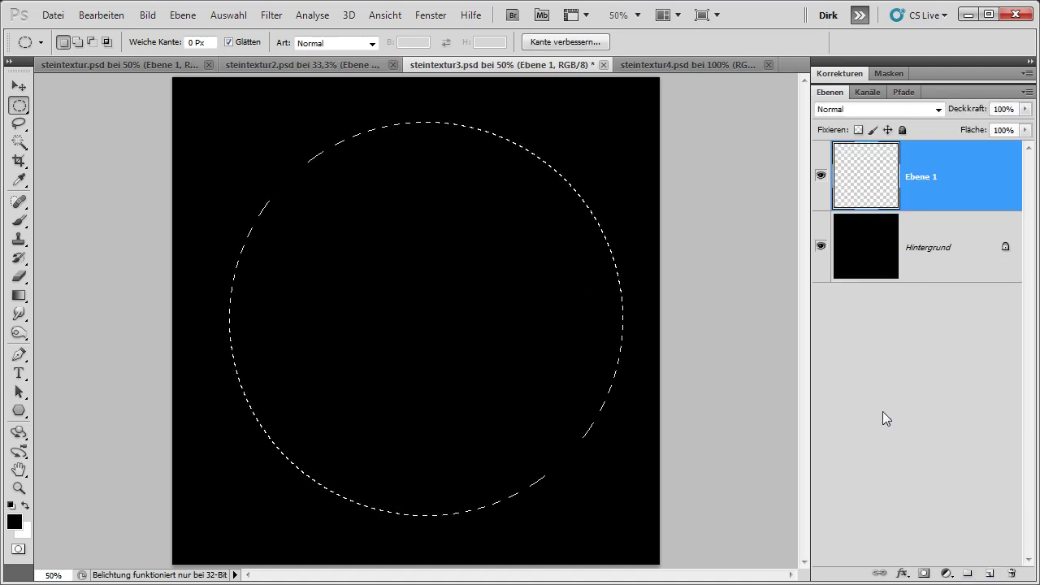
text(Planet)
key(Return)
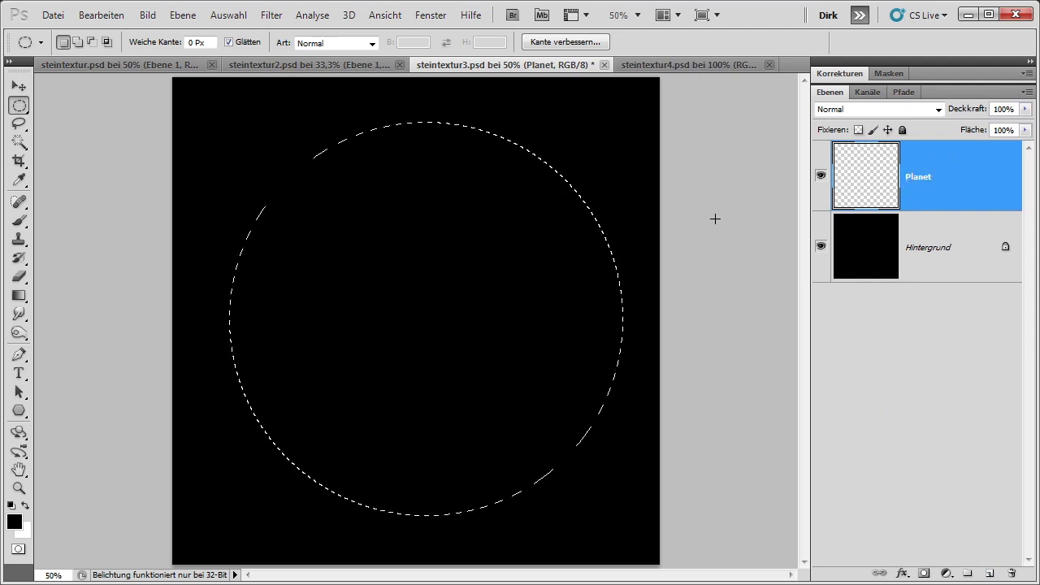
Step: Set the foreground colour to #336677 and fill the circle with it
key(i)
click(18, 518)
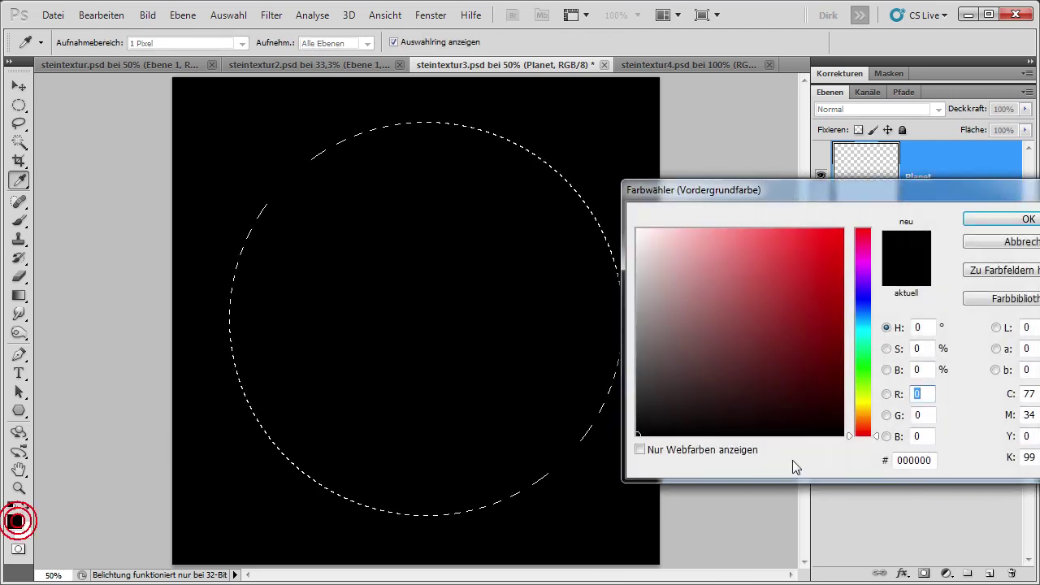
drag(774, 190, 503, 177)
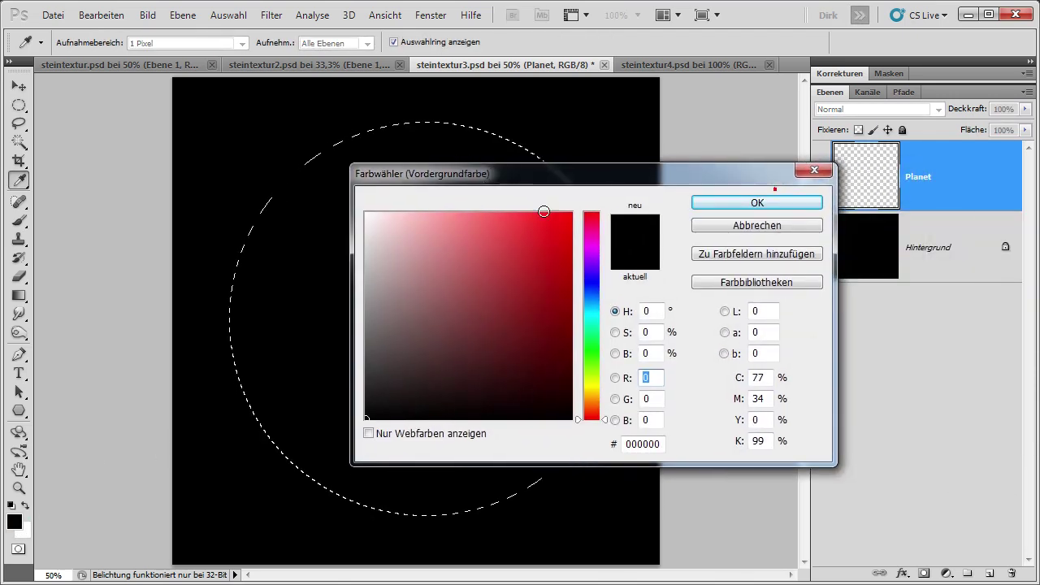
double_click(656, 442)
key(BackSpace)
text(336)
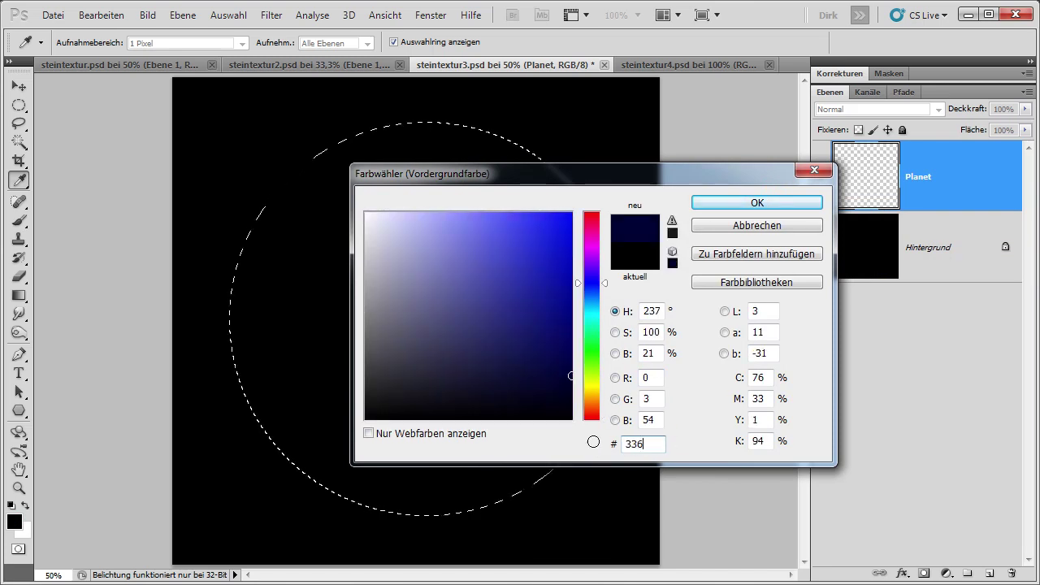
text(677)
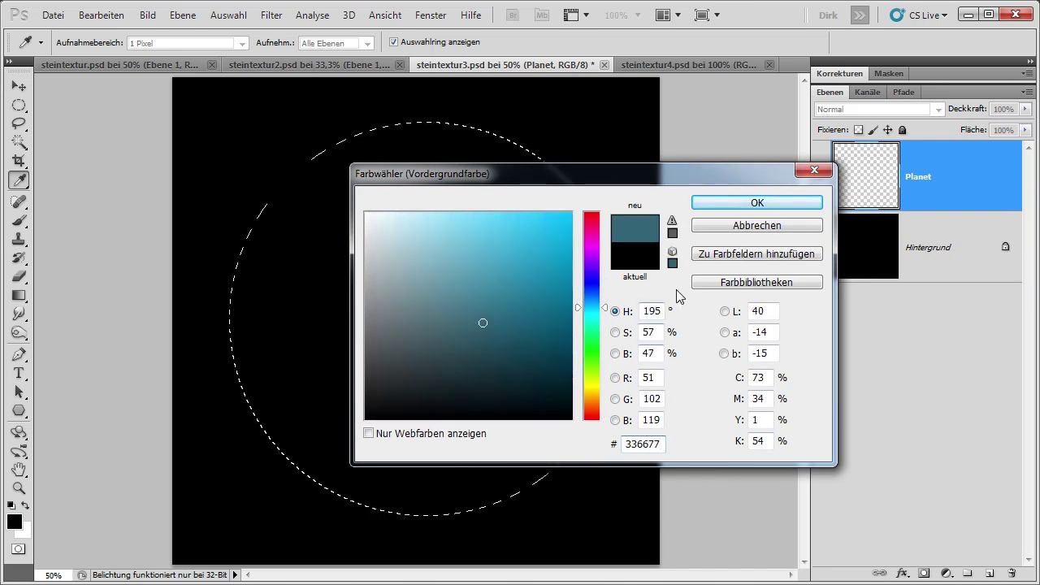
click(739, 203)
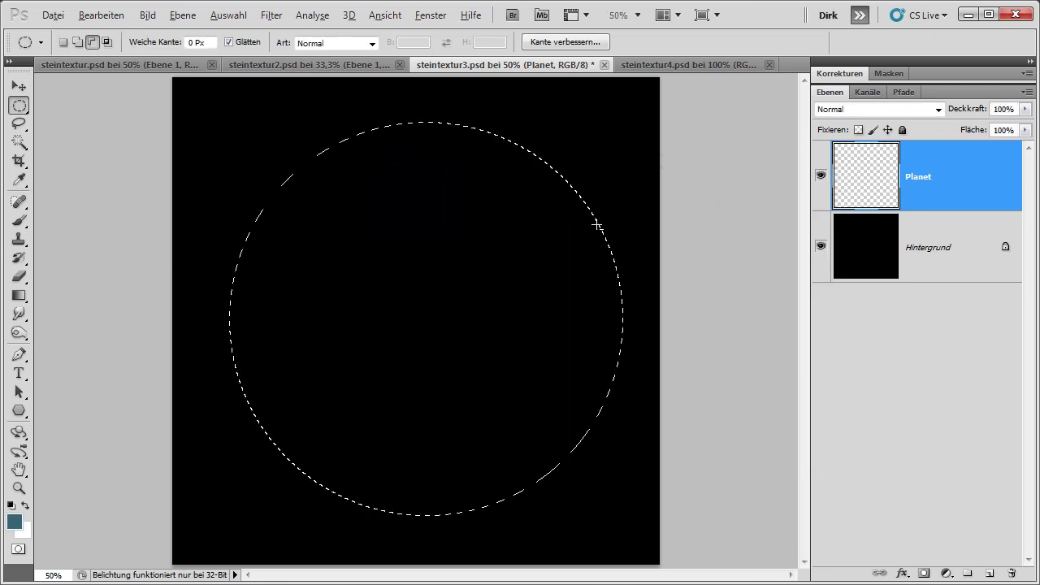
key(alt+BackSpace)
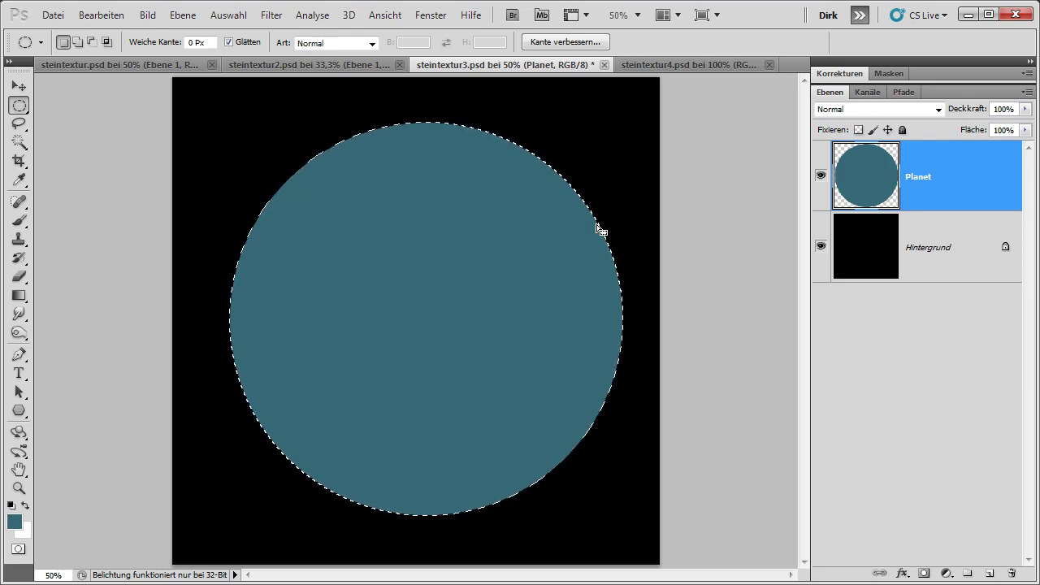
Step: On a new layer above Planet, fill the circle with default black
click(989, 573)
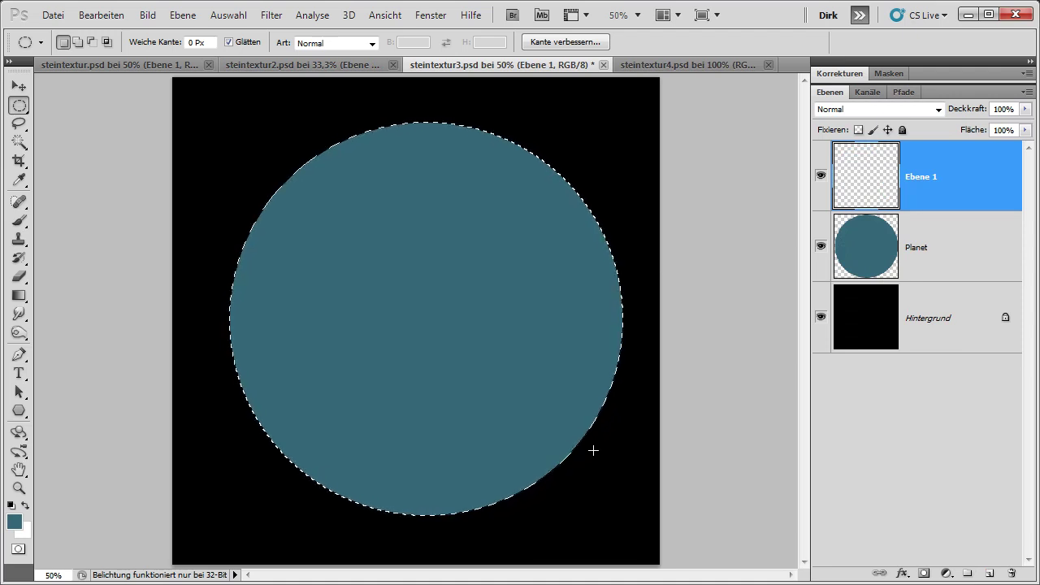
key(d)
key(alt+BackSpace)
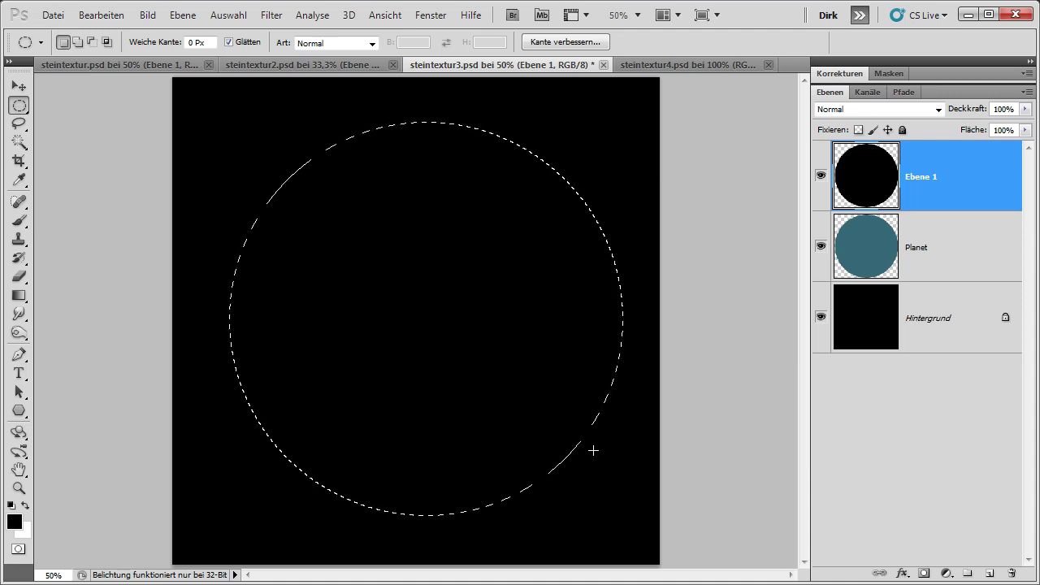
click(192, 17)
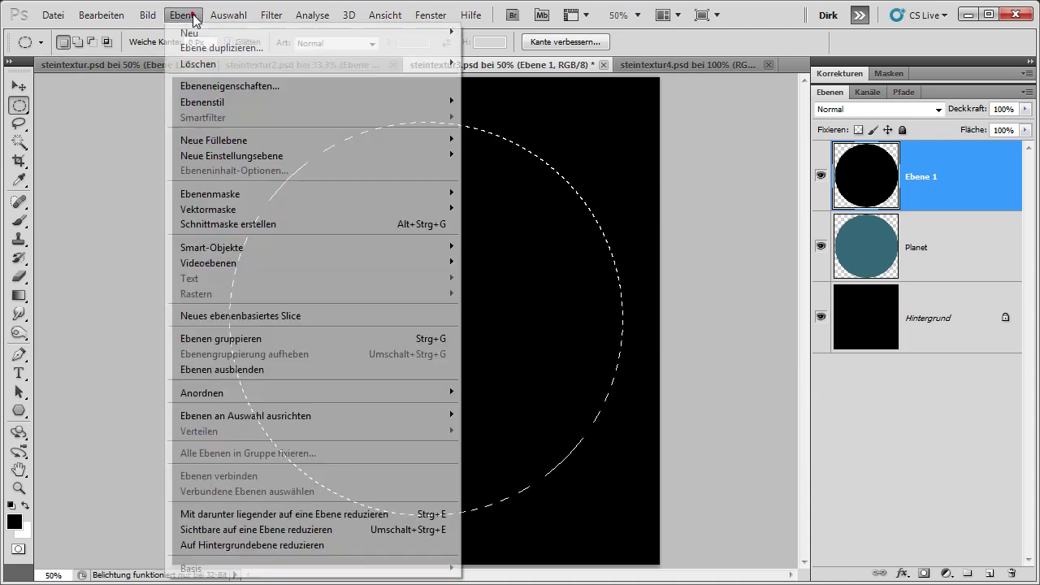
mouse_move(202, 102)
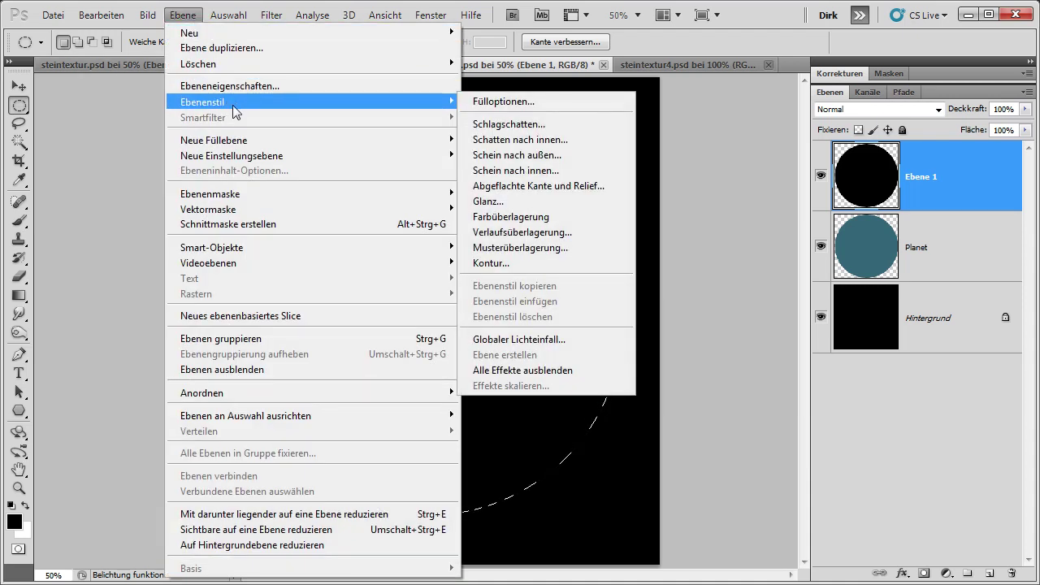
Step: Add an inner shadow: Negativ multiplizieren, 100% opacity, 50 px distance, 150 px size
click(538, 141)
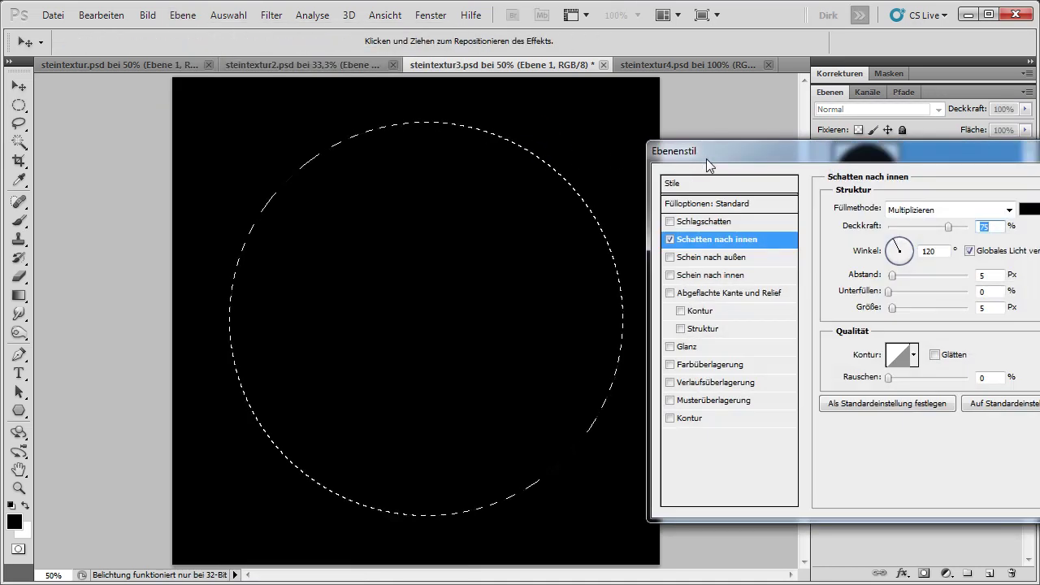
drag(706, 161, 479, 151)
click(698, 201)
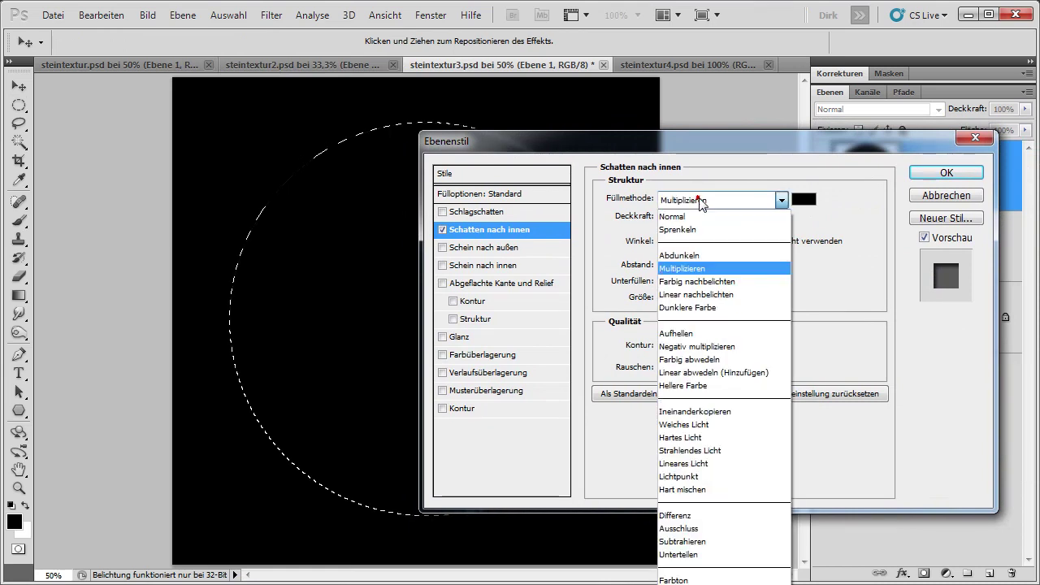
click(703, 346)
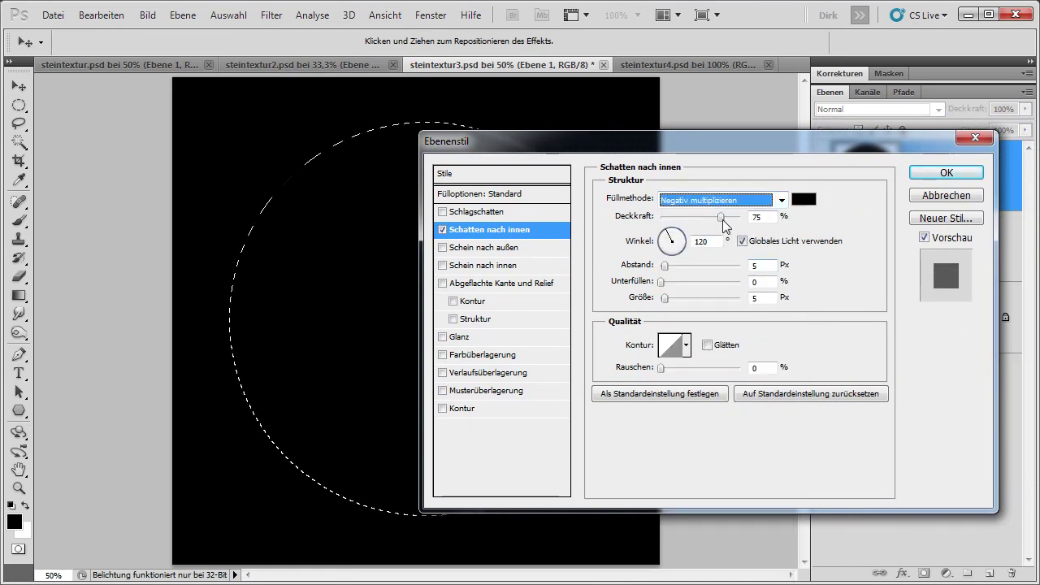
drag(722, 217, 779, 231)
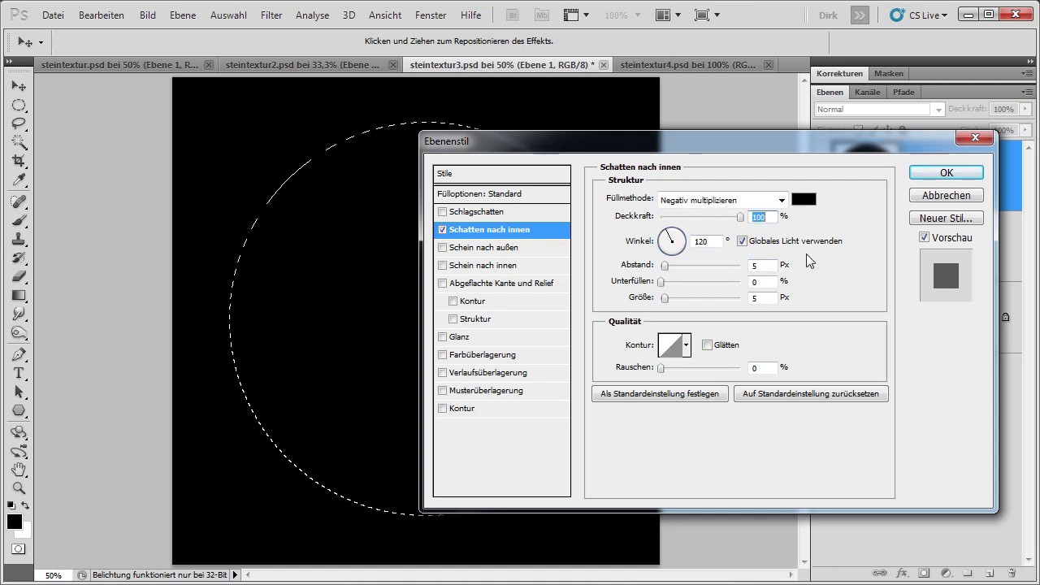
click(756, 267)
text(0)
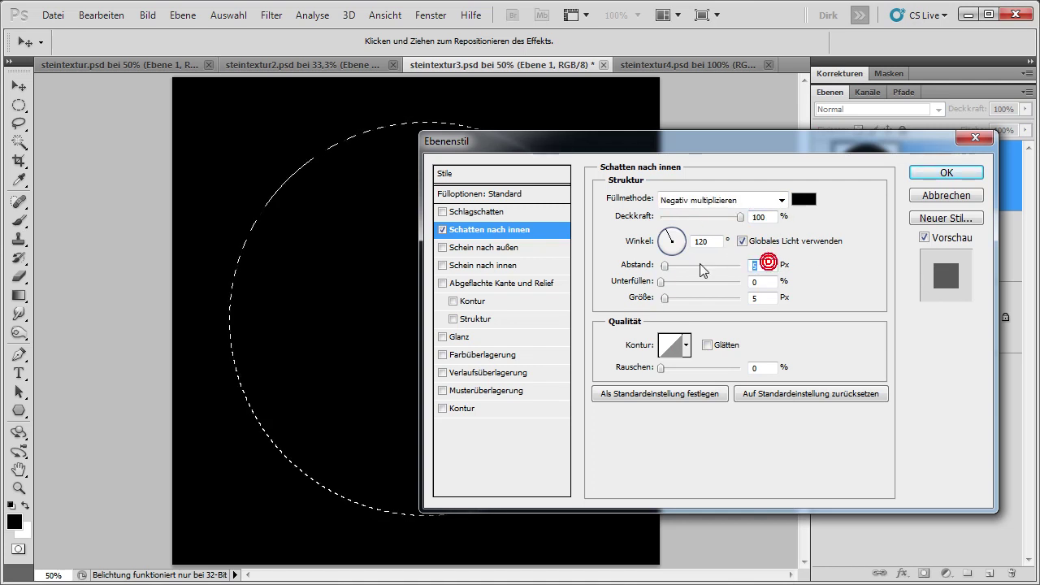
click(768, 297)
text(150)
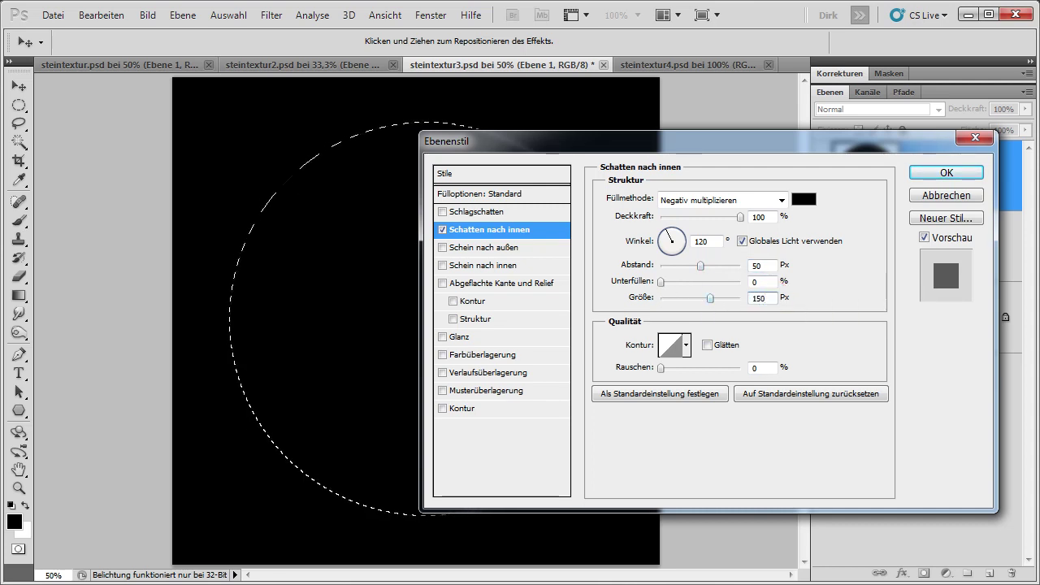
Step: Set the inner shadow colour to #66bbff and apply the layer style
click(803, 199)
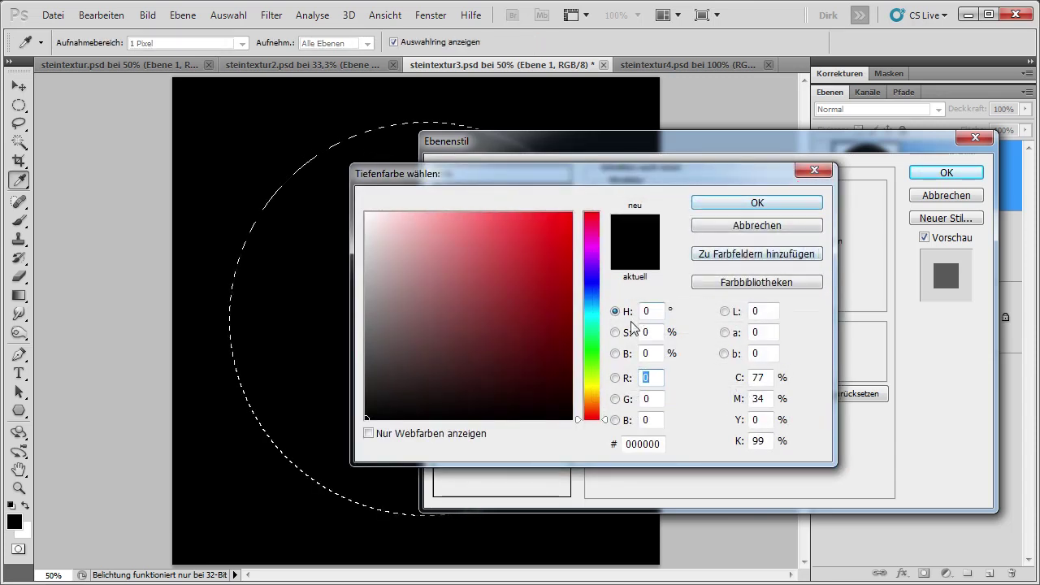
drag(661, 443, 577, 444)
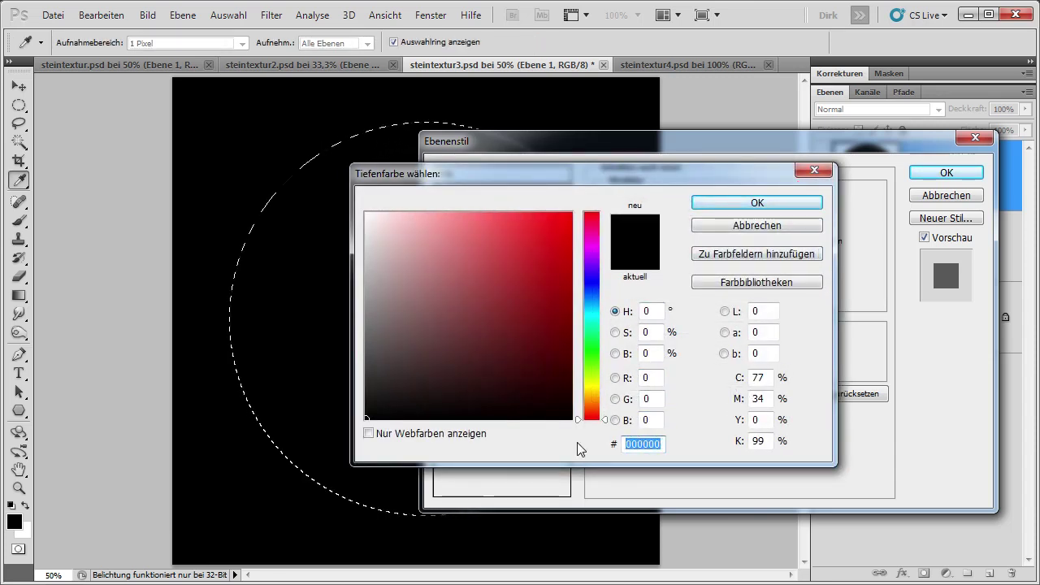
text(66bb)
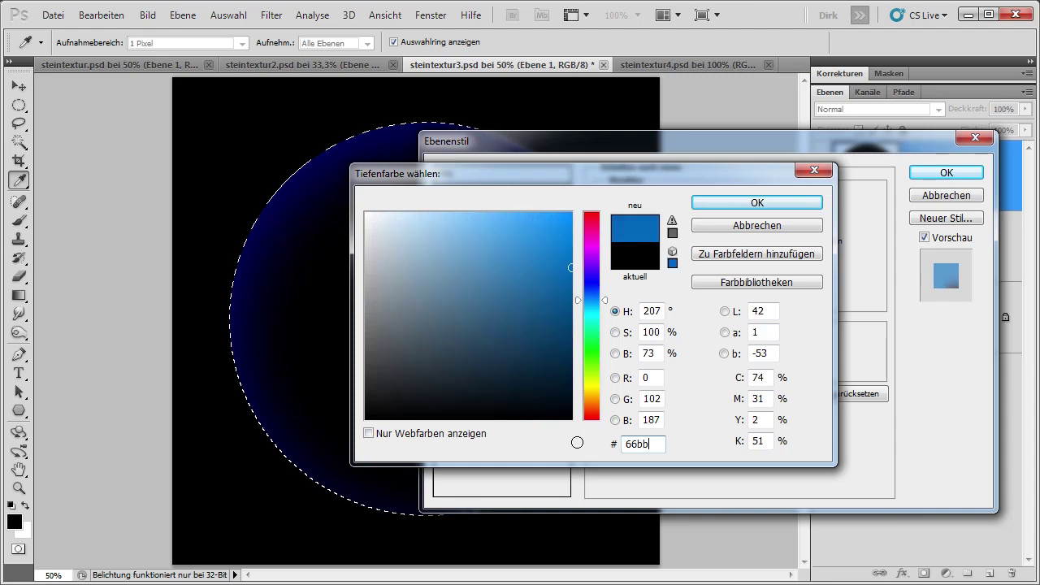
text(ff)
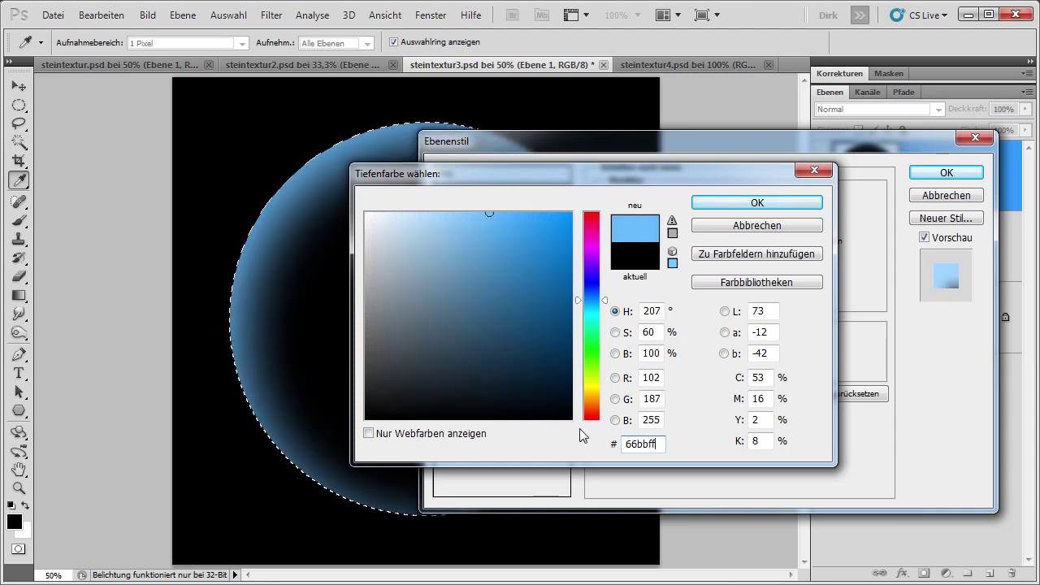
click(727, 203)
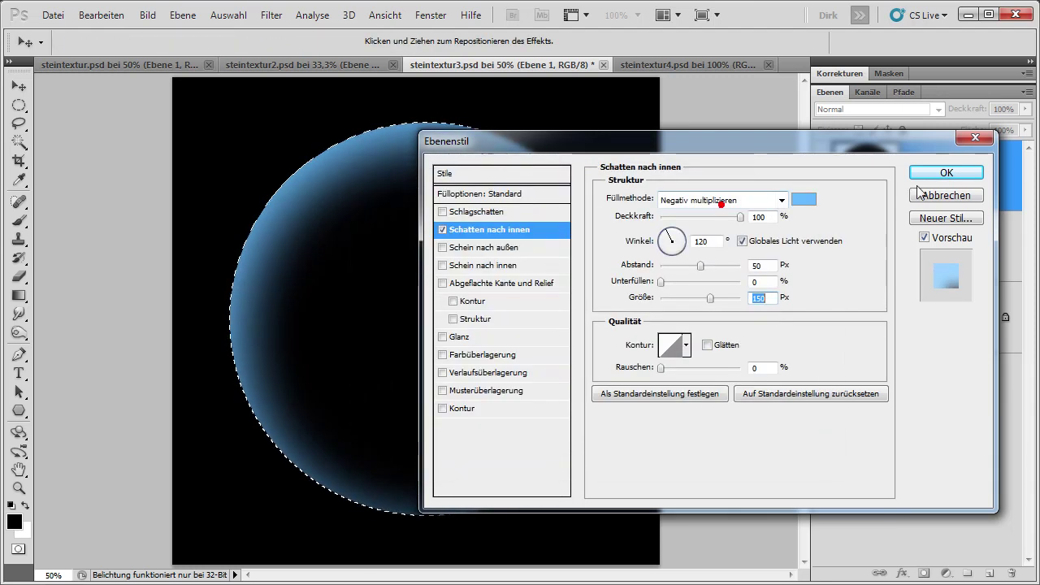
click(931, 171)
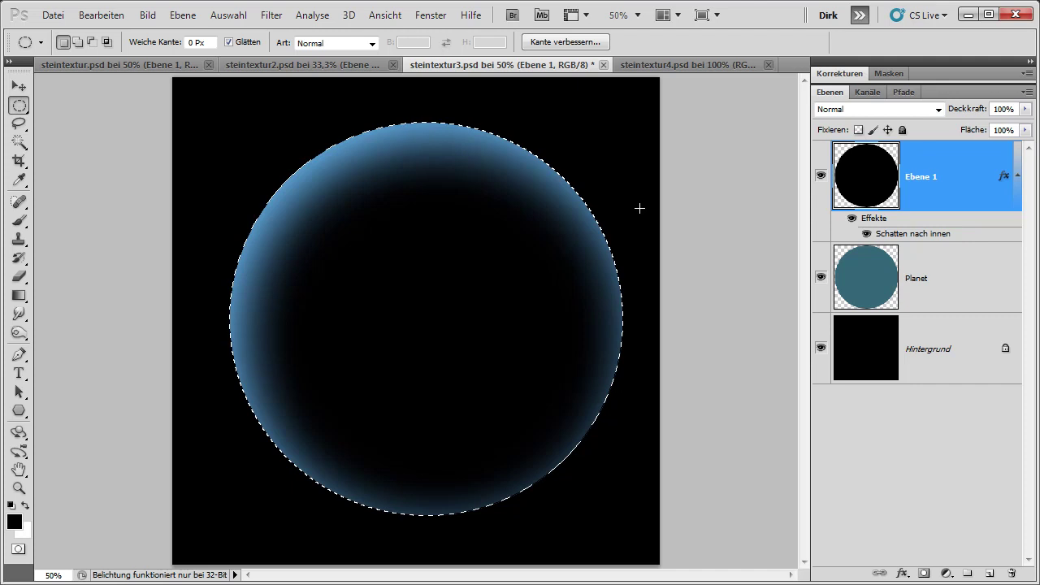
Step: Add an outer glow in Normal mode with 100% opacity and 45 px size
click(185, 17)
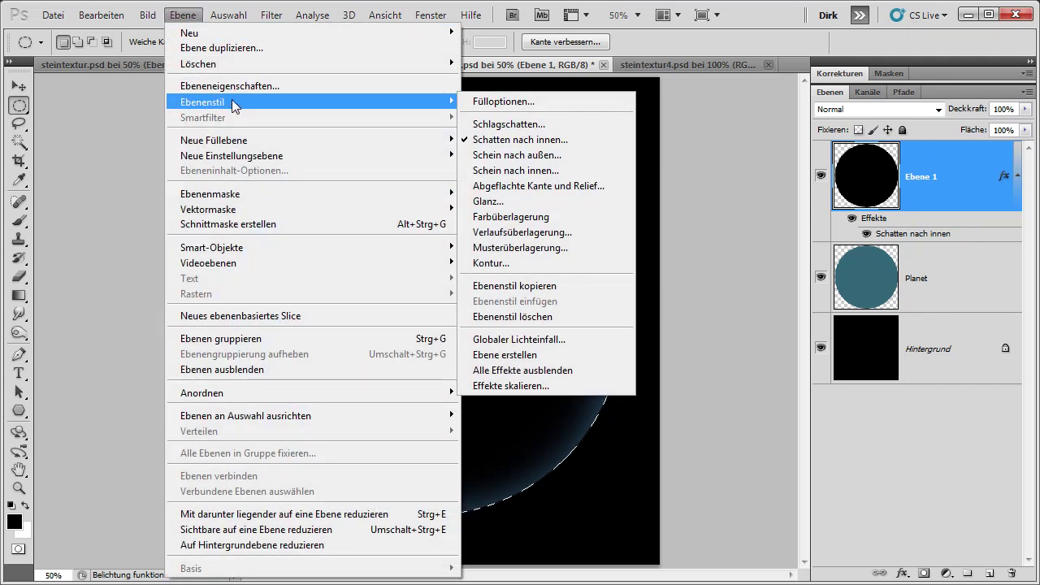
mouse_move(202, 101)
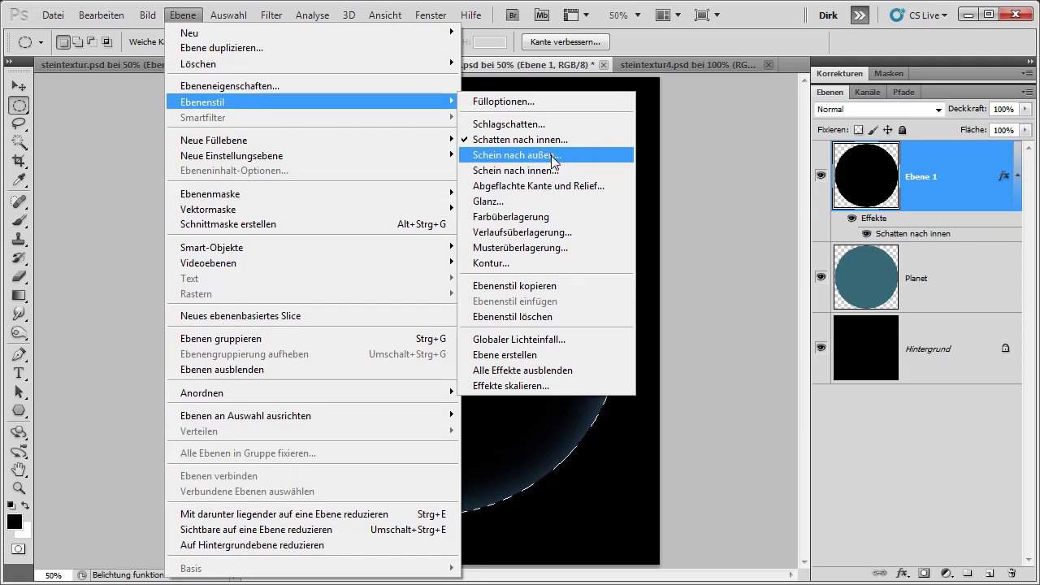
click(554, 155)
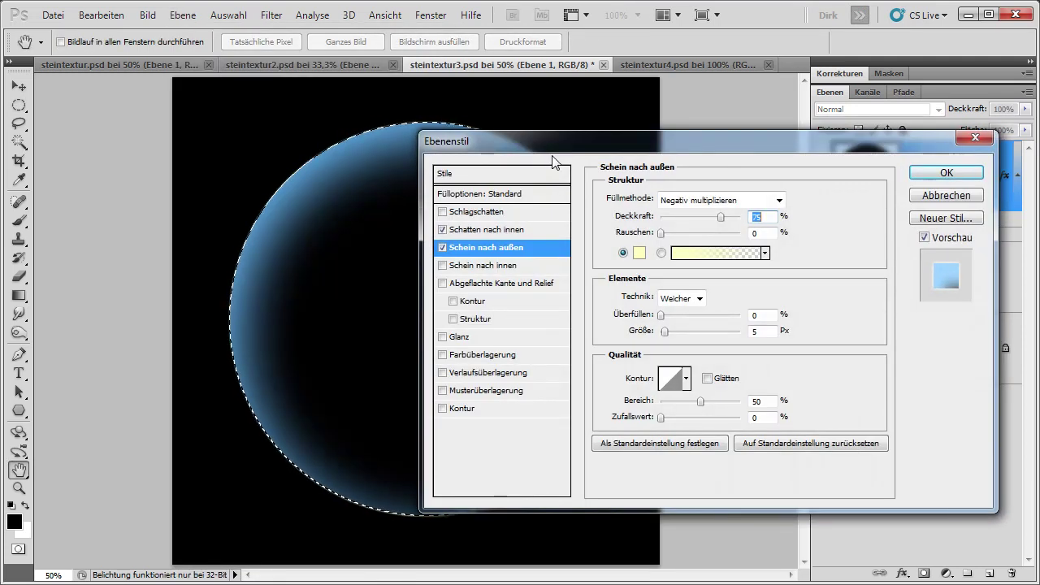
click(693, 202)
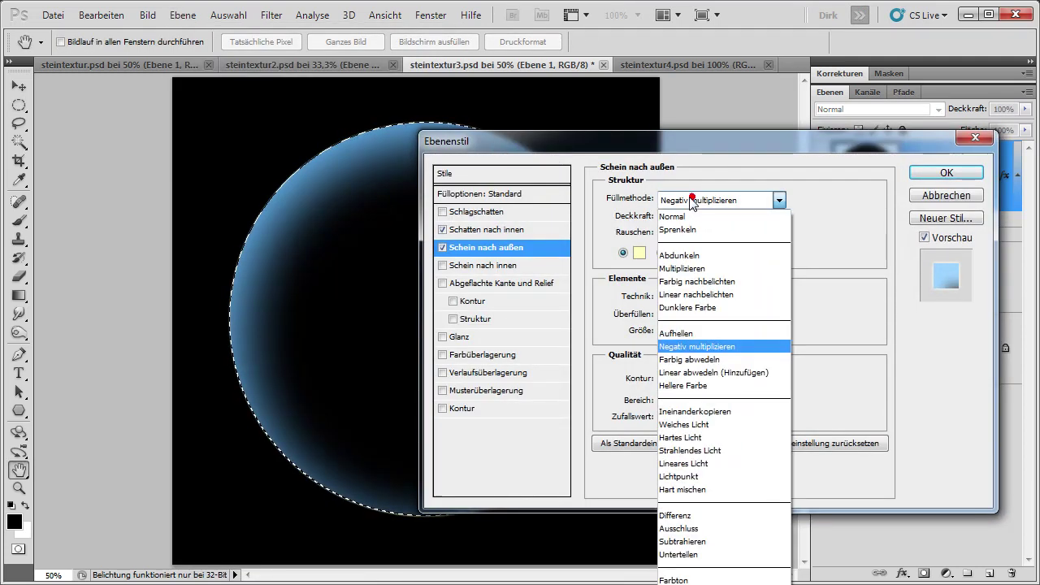
click(707, 217)
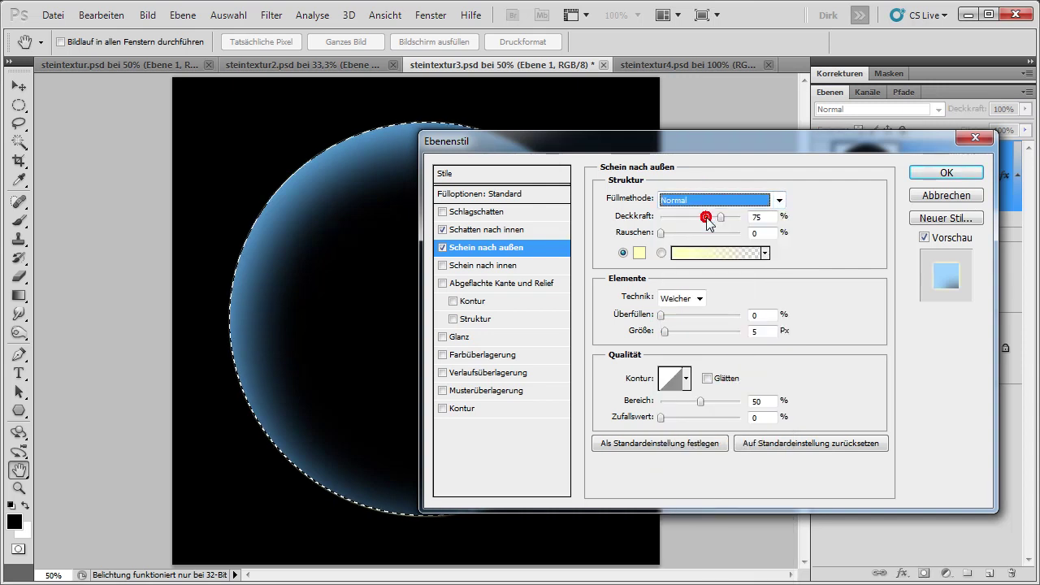
click(759, 217)
text(100)
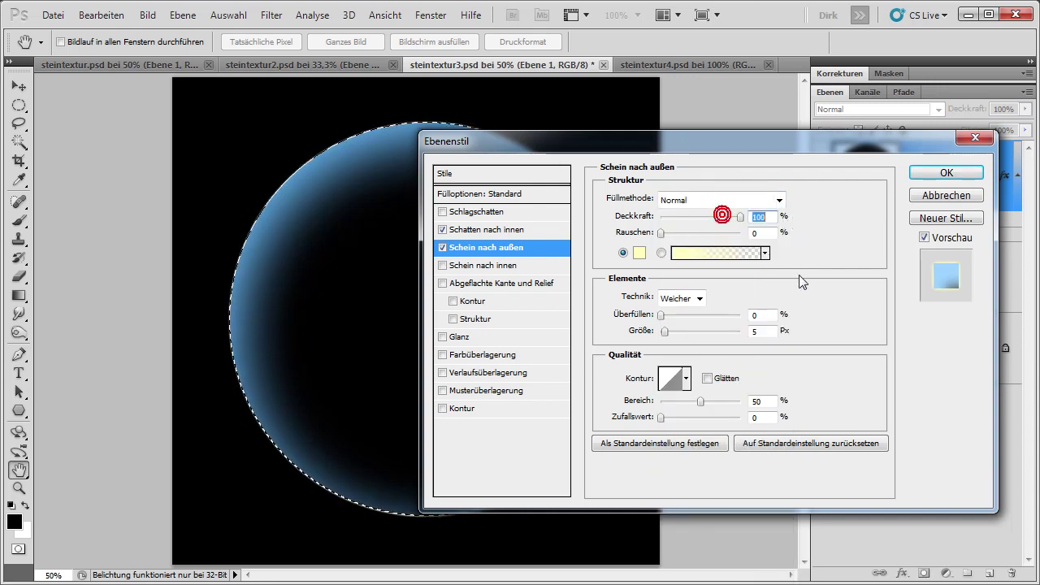
click(769, 335)
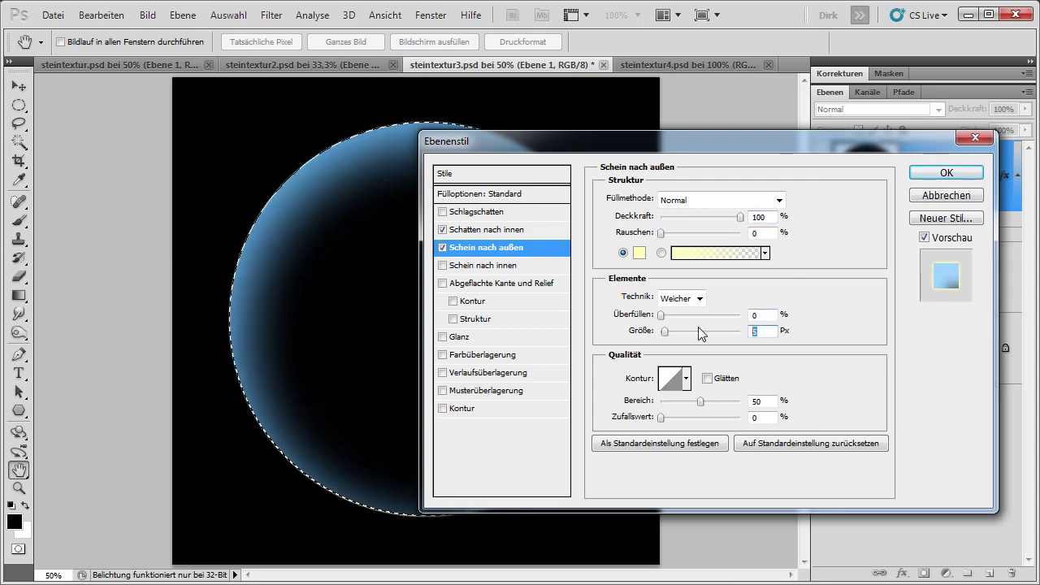
text(45)
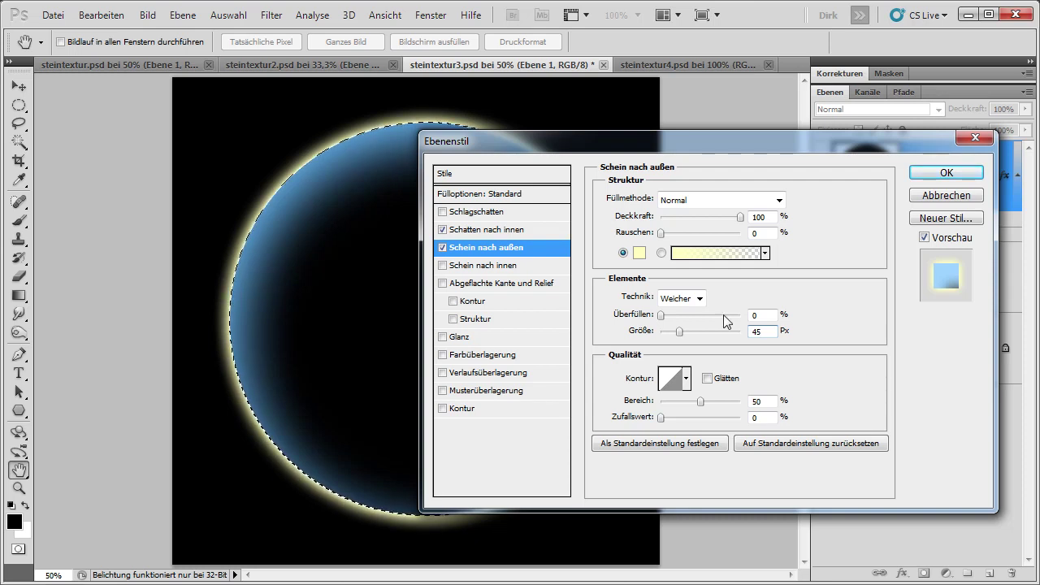
Step: Set the outer glow colour to #22aaee
click(635, 253)
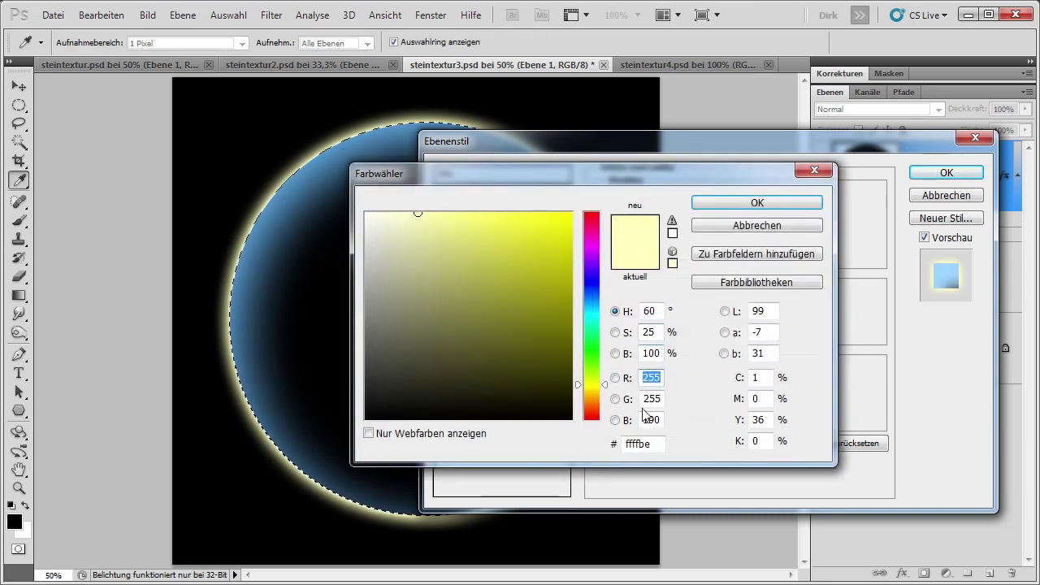
double_click(638, 444)
text(22aa)
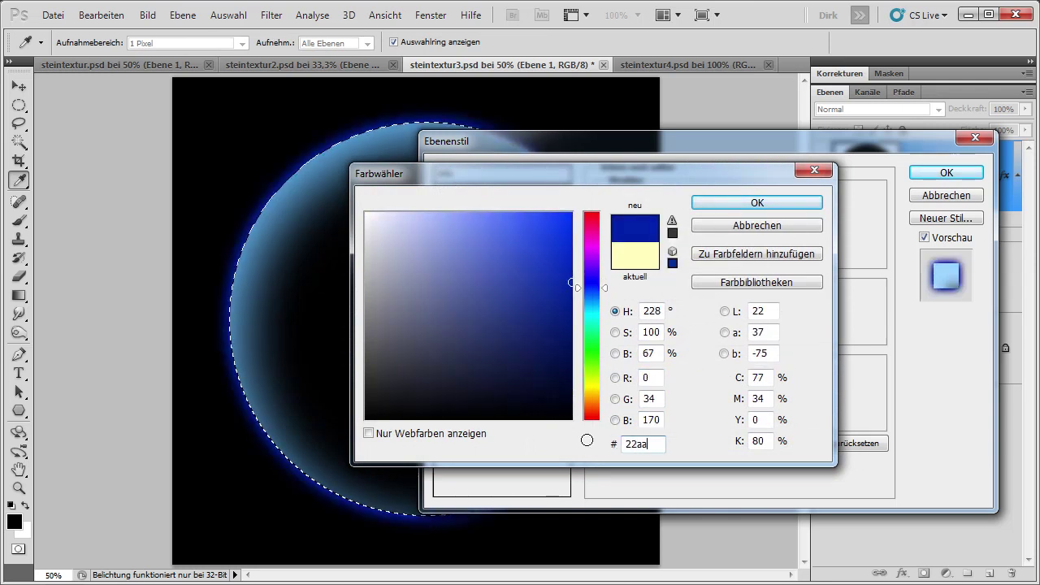
text(ee)
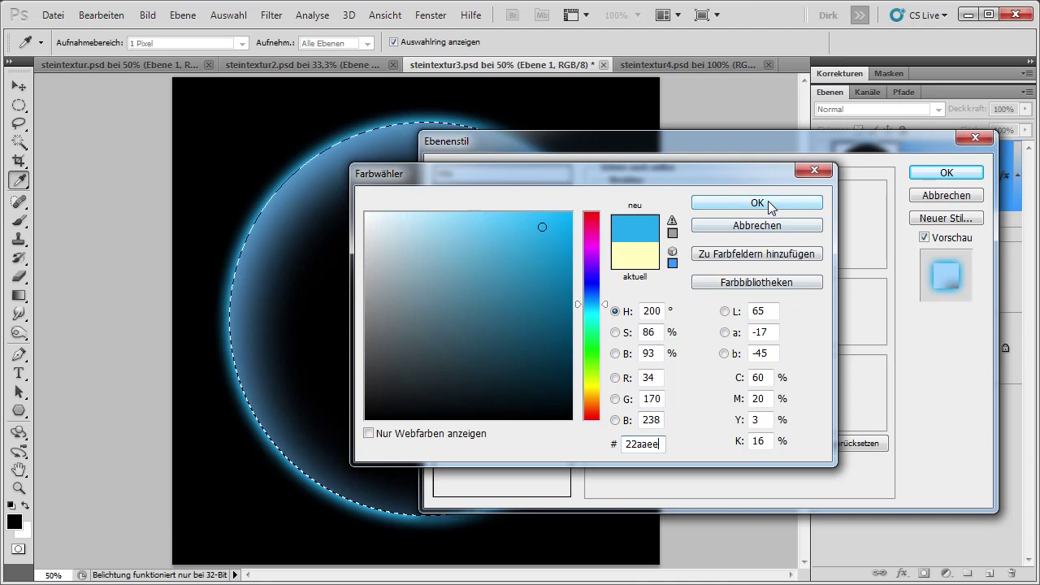
click(760, 202)
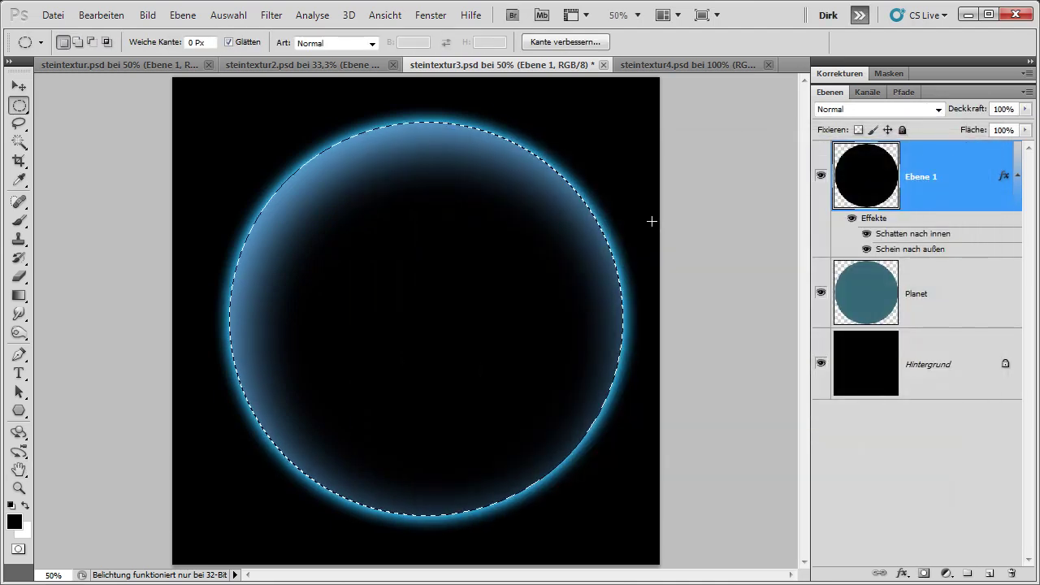
Step: Give the circle layer an inner glow in #99ddff with opacity 40 and size 40
click(183, 15)
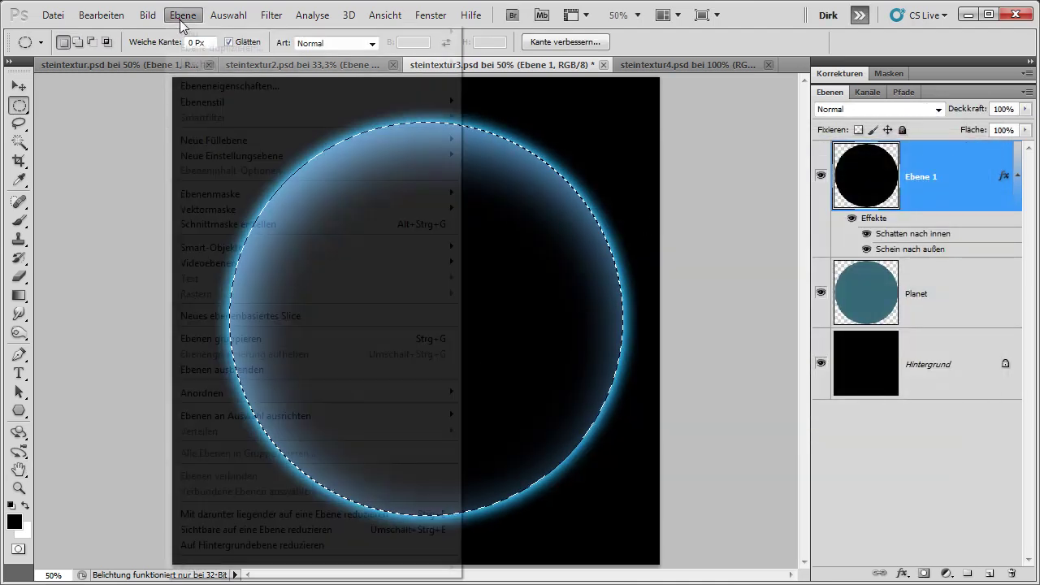
click(224, 103)
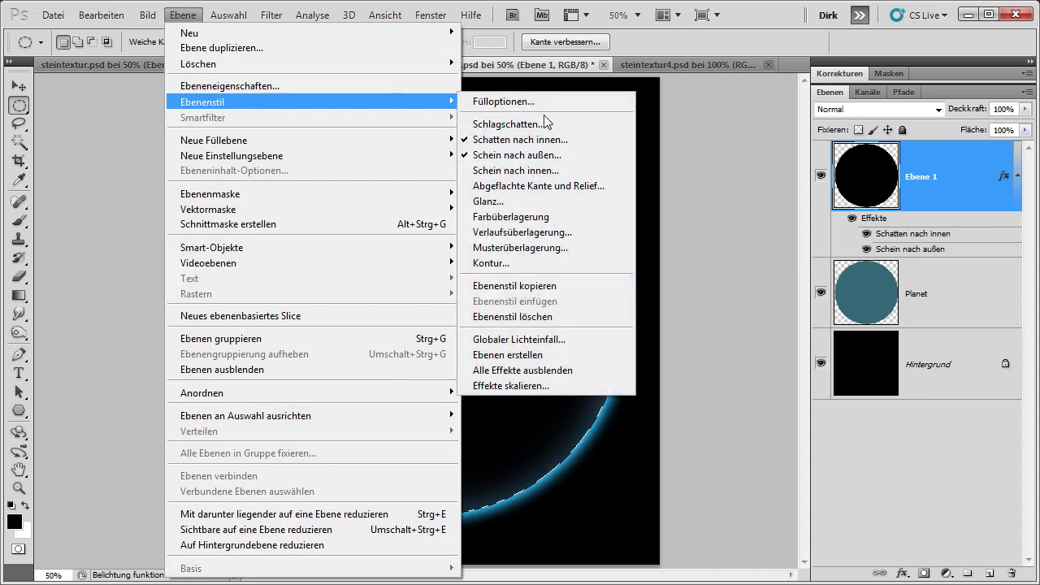
click(539, 173)
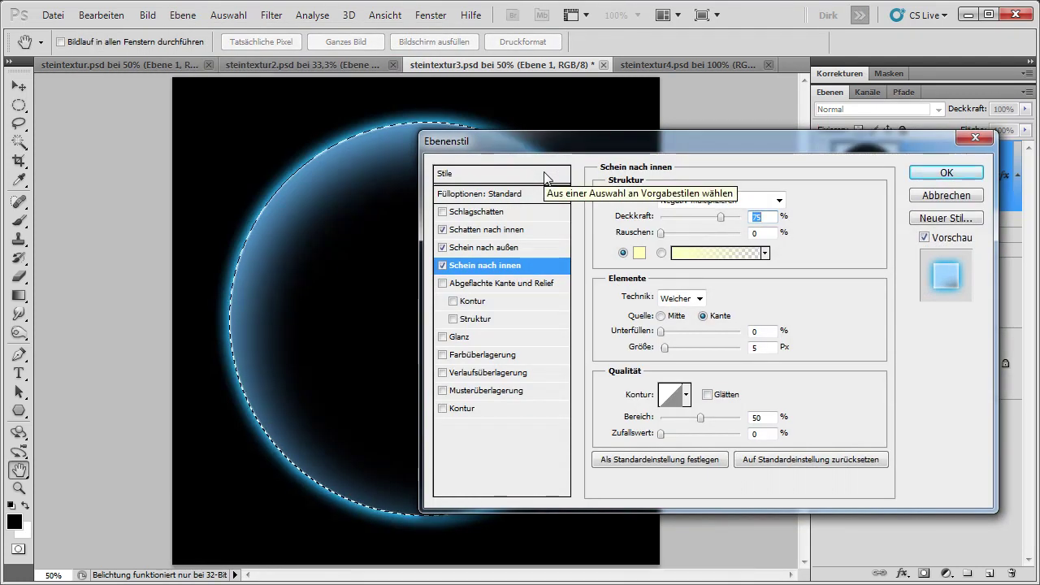
click(639, 253)
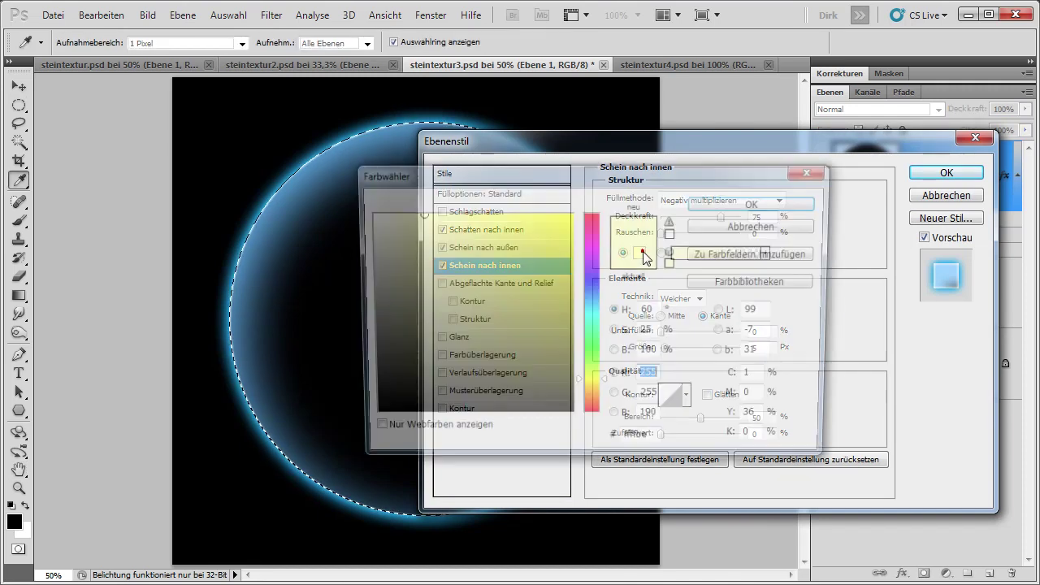
double_click(653, 443)
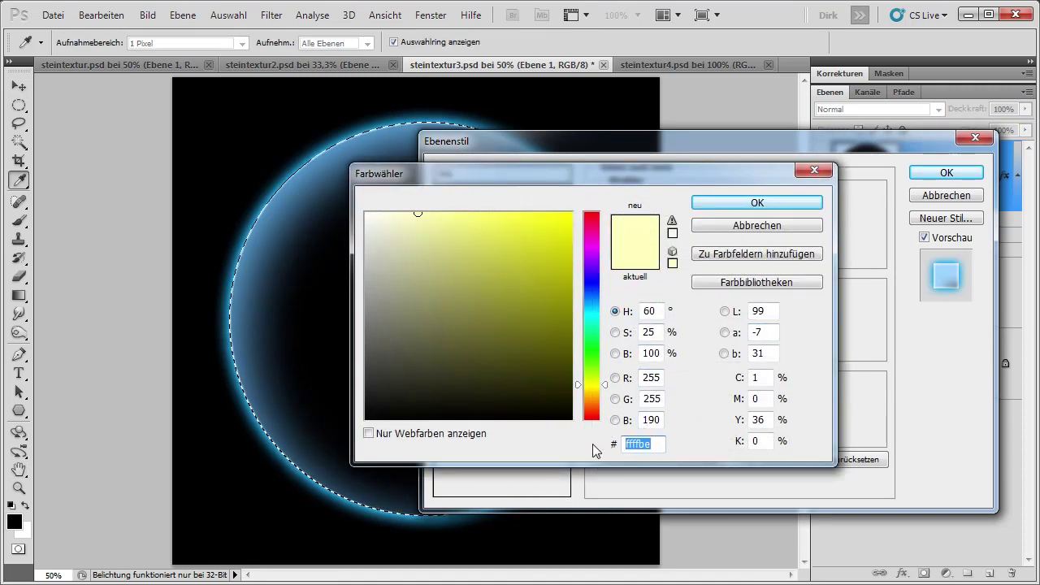
text(99ddff)
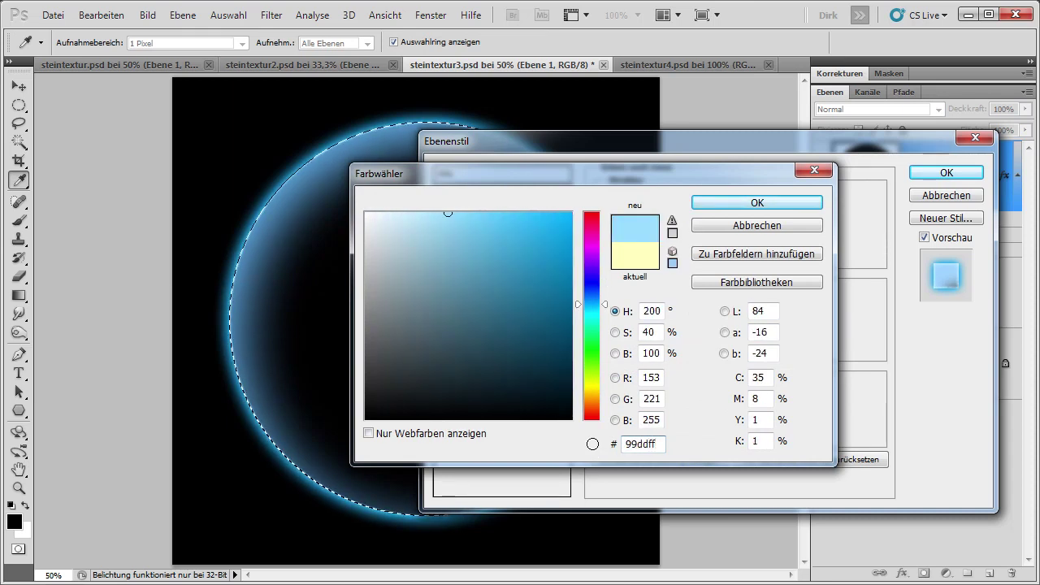
click(762, 205)
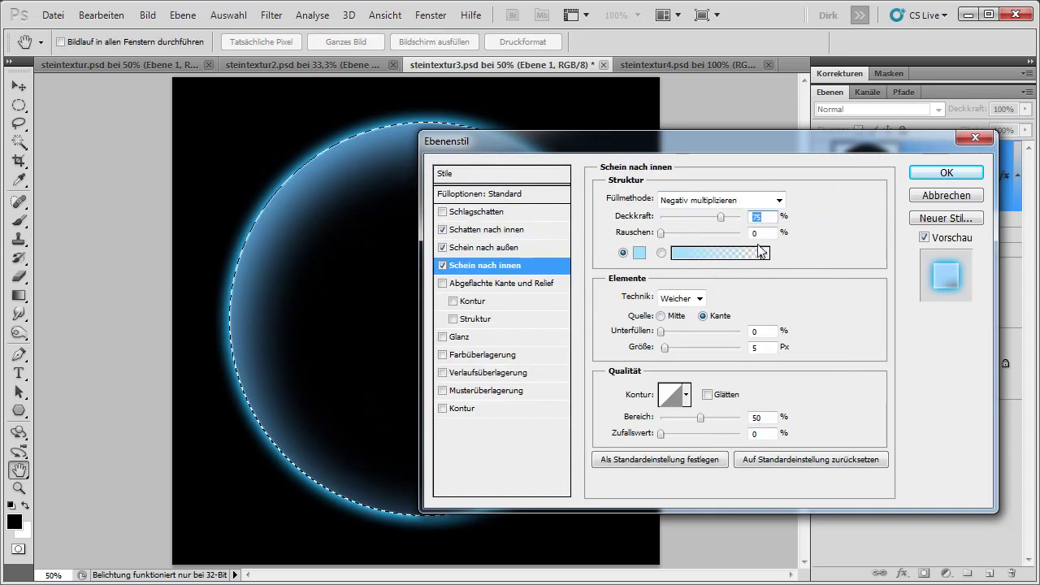
text(40)
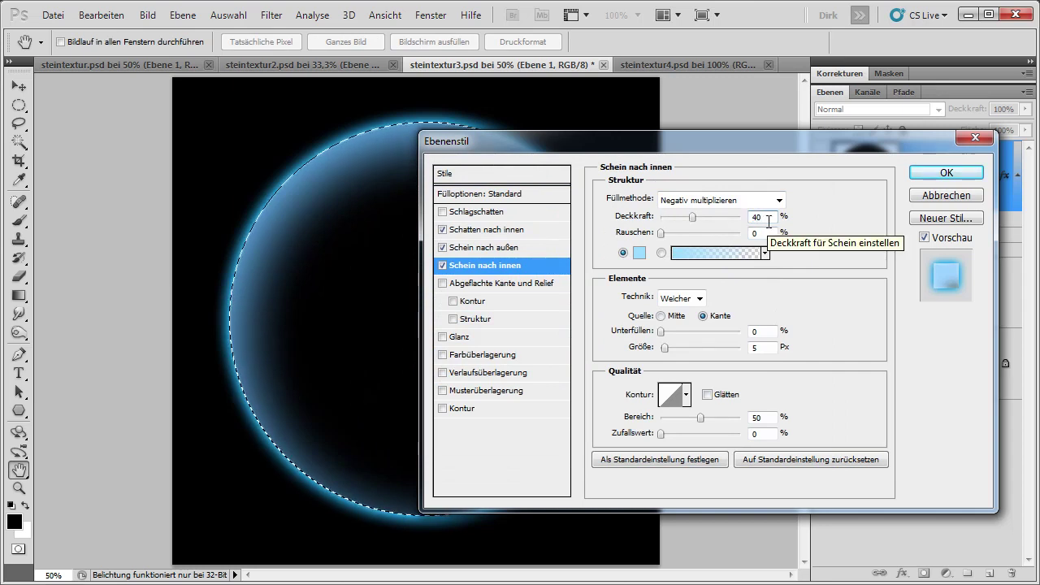
double_click(756, 348)
text(4)
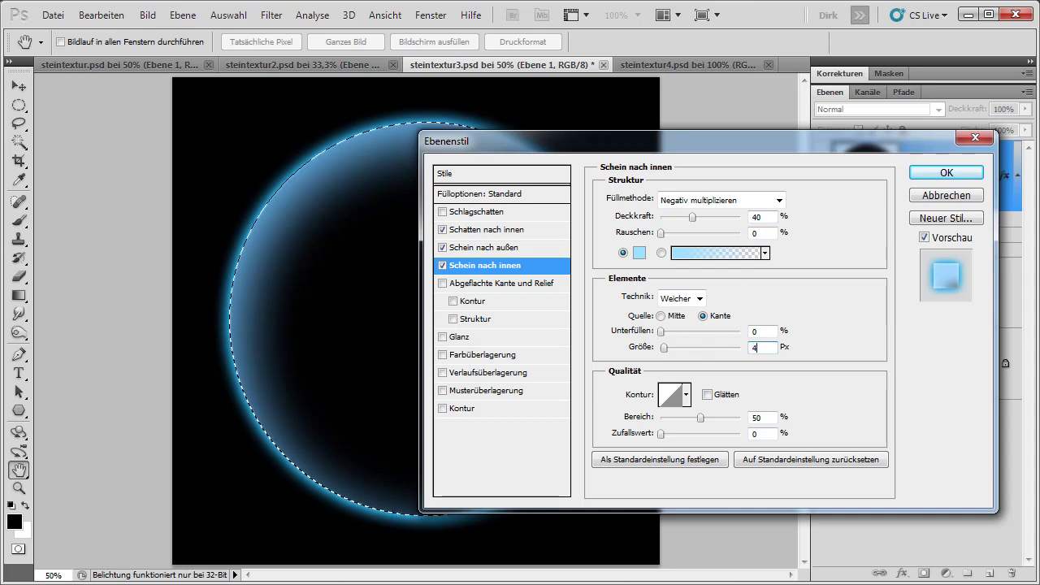
text(0)
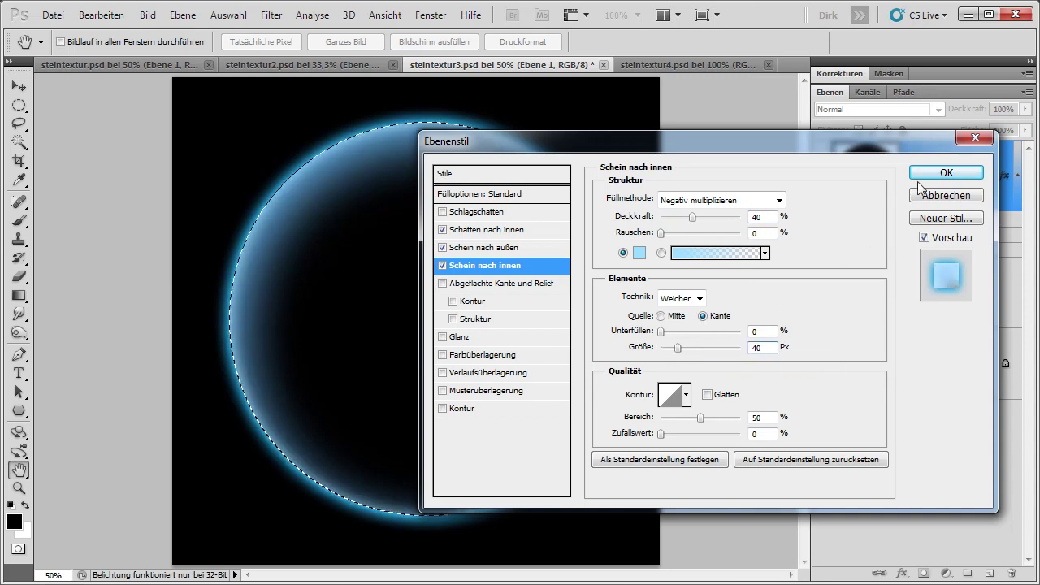
click(939, 173)
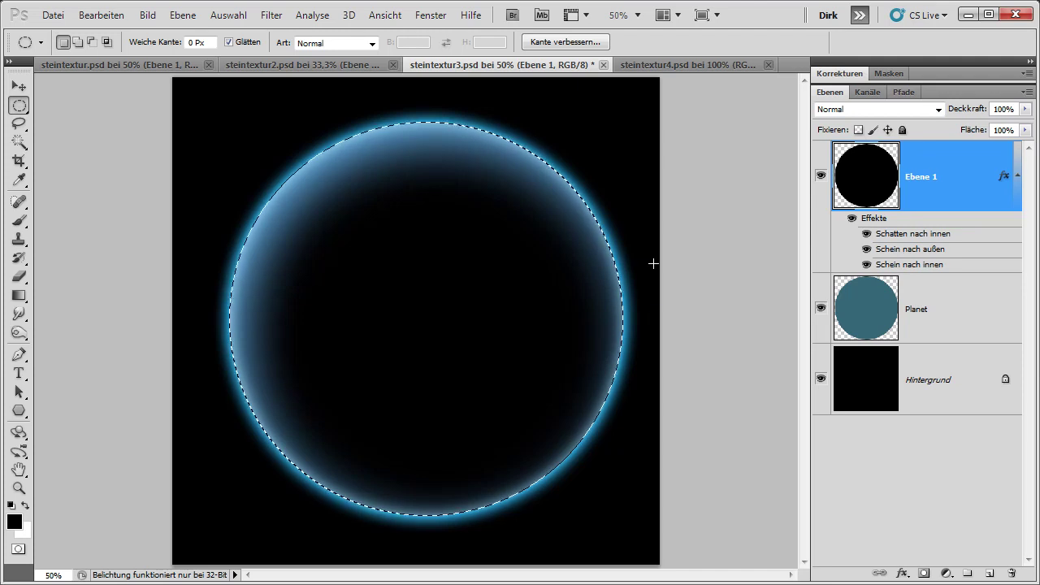
Step: Set Ebene 1 to Negativ multiplizieren, then fill the circle selection with black on a new layer
click(850, 109)
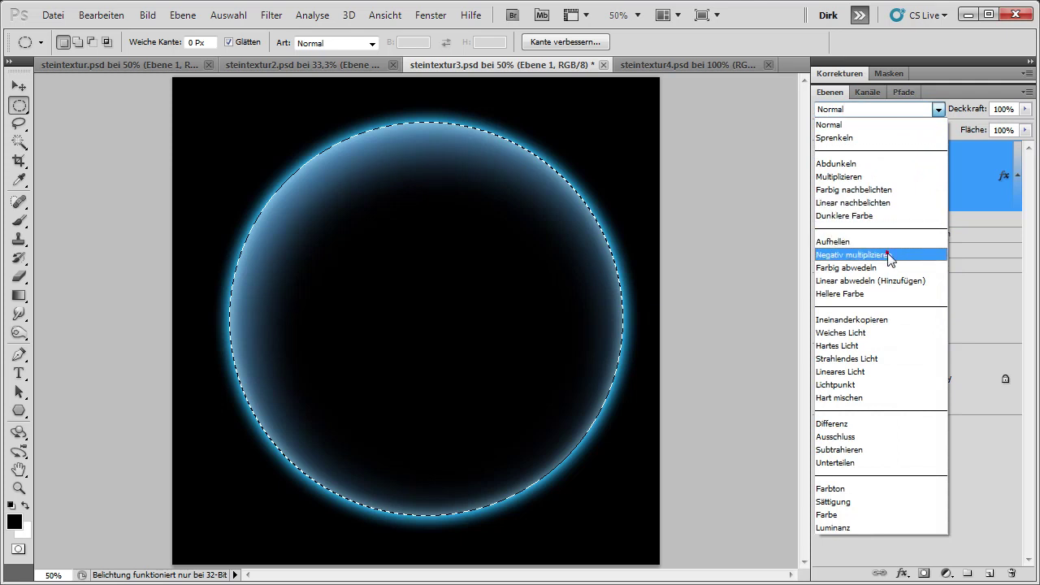
click(888, 255)
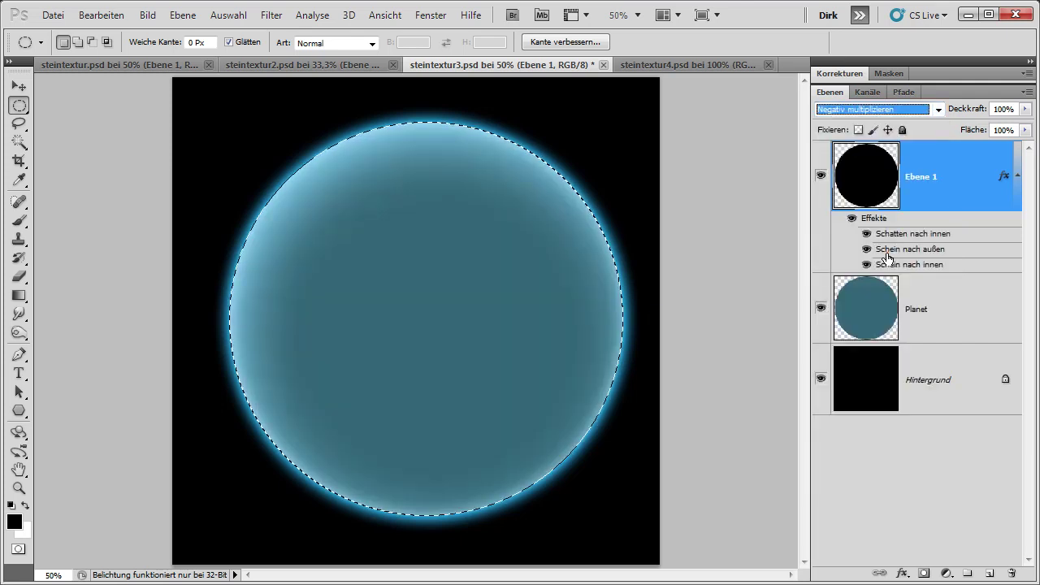
click(989, 573)
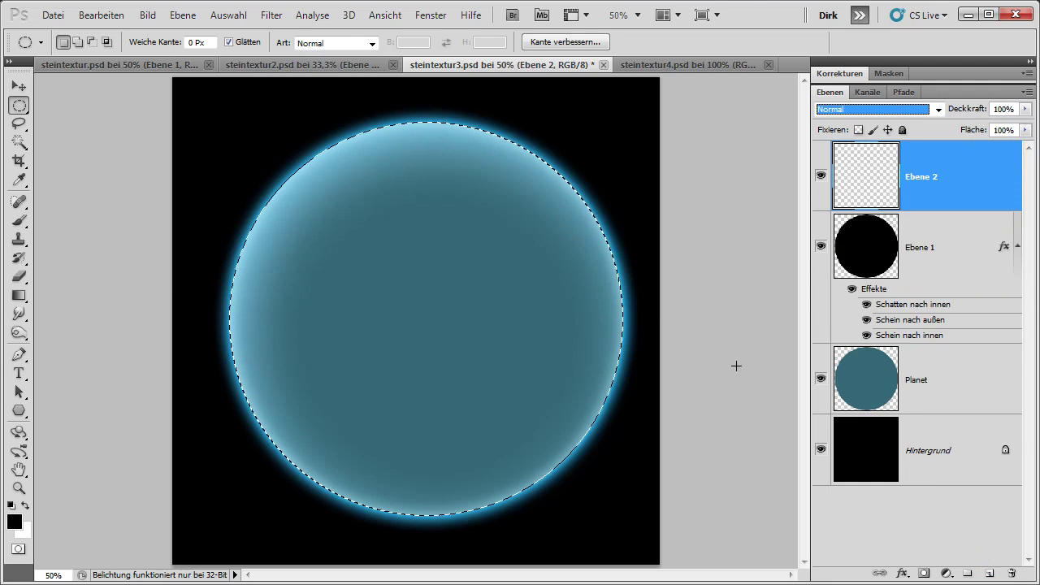
click(103, 17)
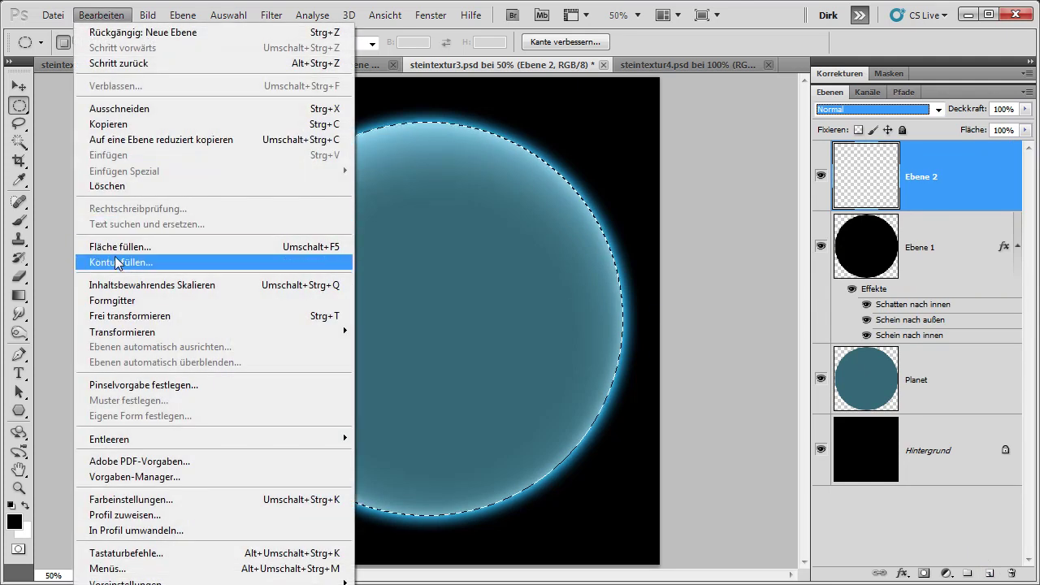
click(124, 247)
click(557, 295)
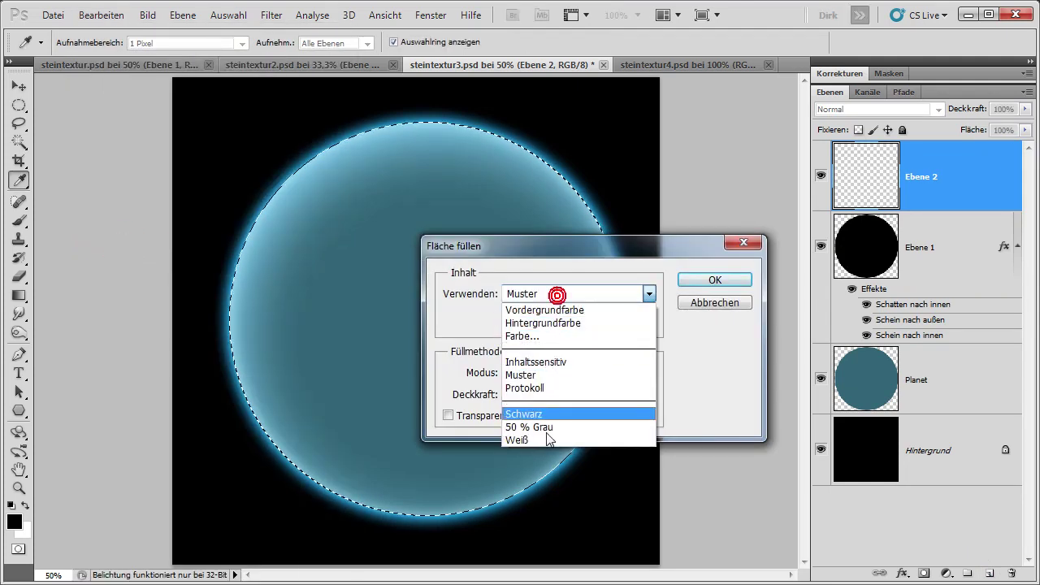
click(552, 412)
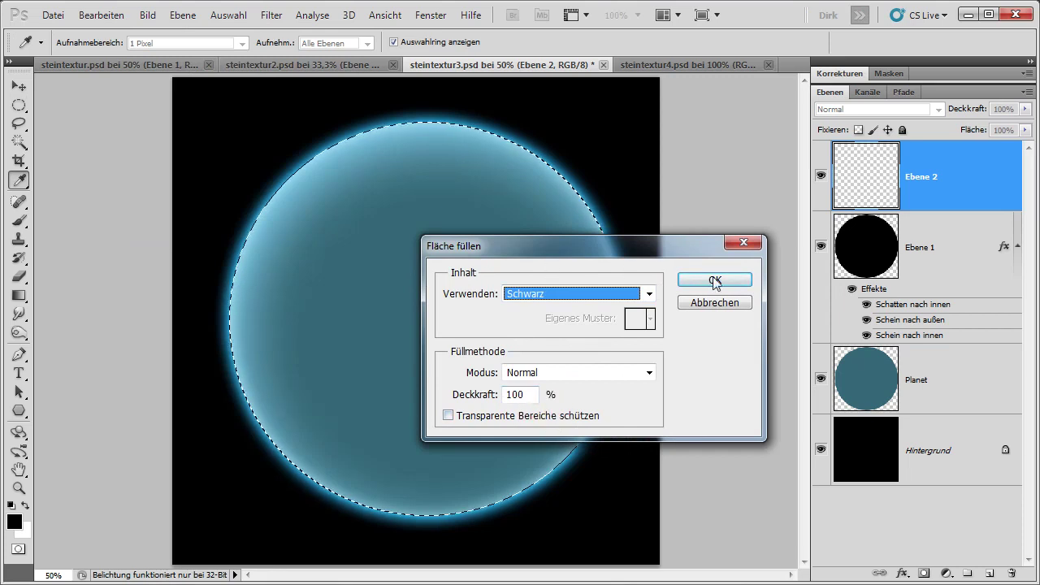
click(714, 280)
key(m)
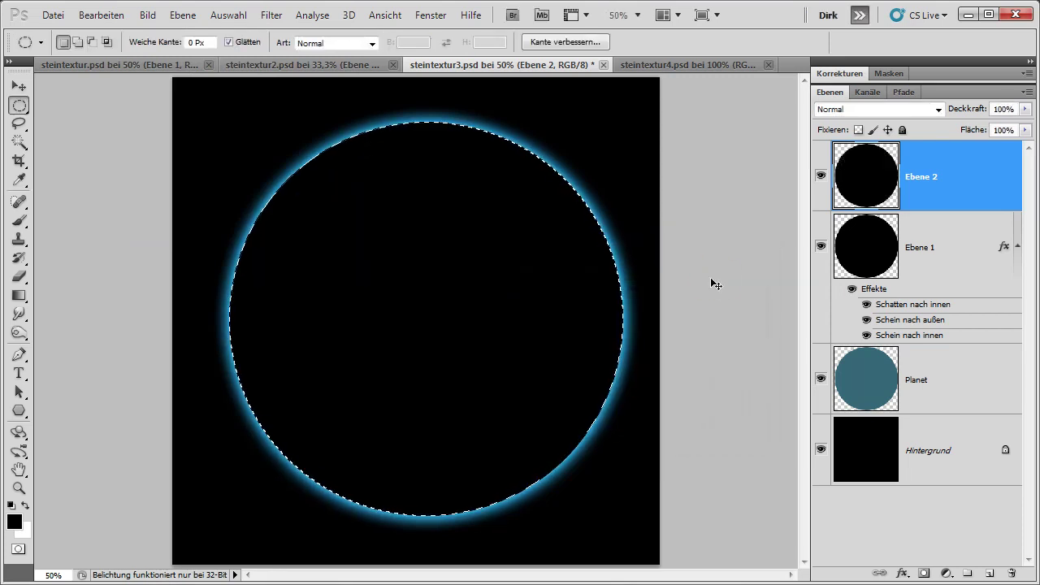
Step: Deselect and soften Ebene 2's black circle with a 50-pixel Gaussian blur
key(ctrl+d)
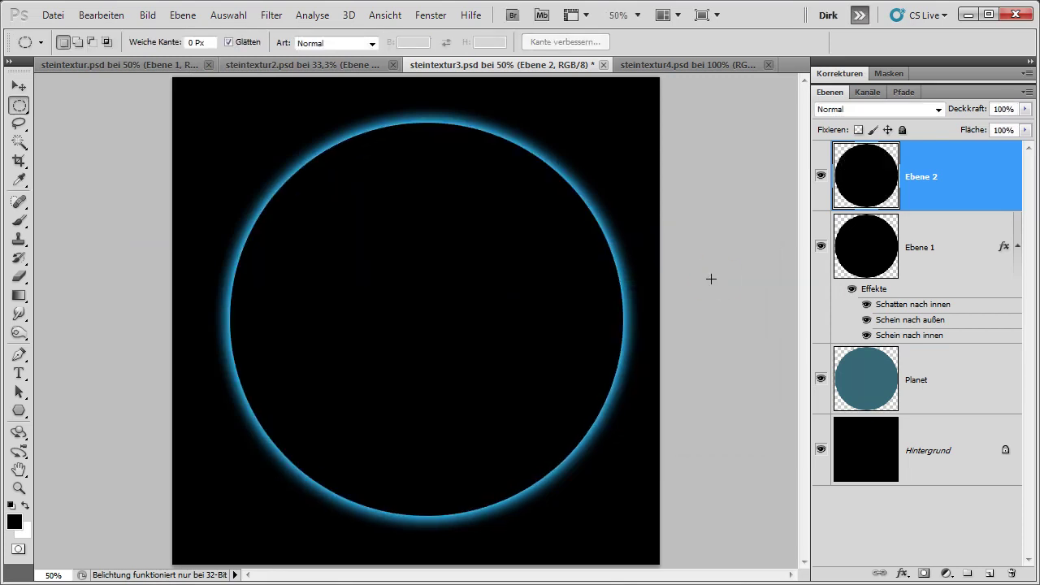
click(271, 15)
mouse_move(319, 301)
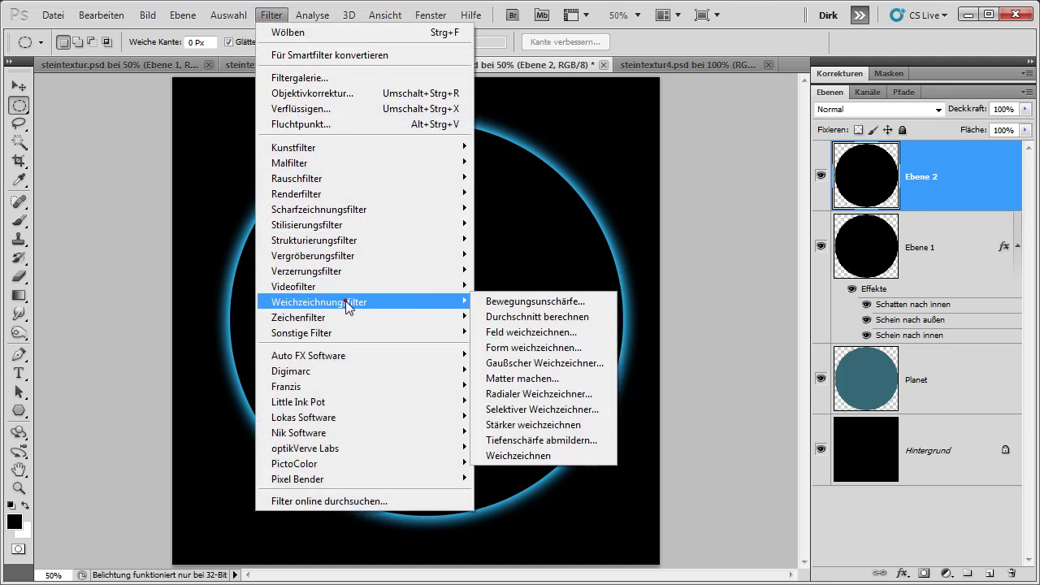
click(528, 362)
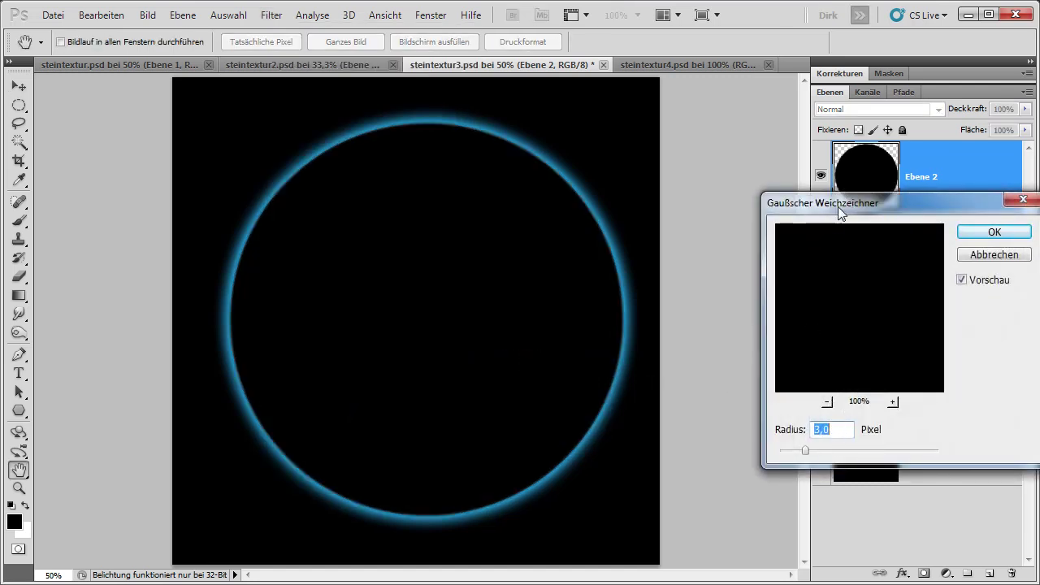
drag(812, 203, 601, 211)
text(50)
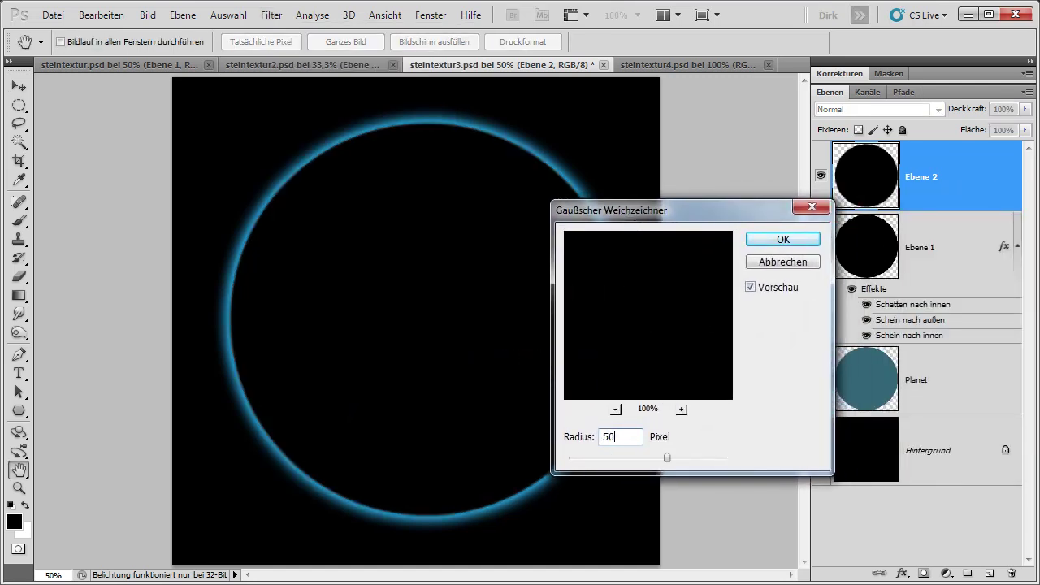
click(796, 238)
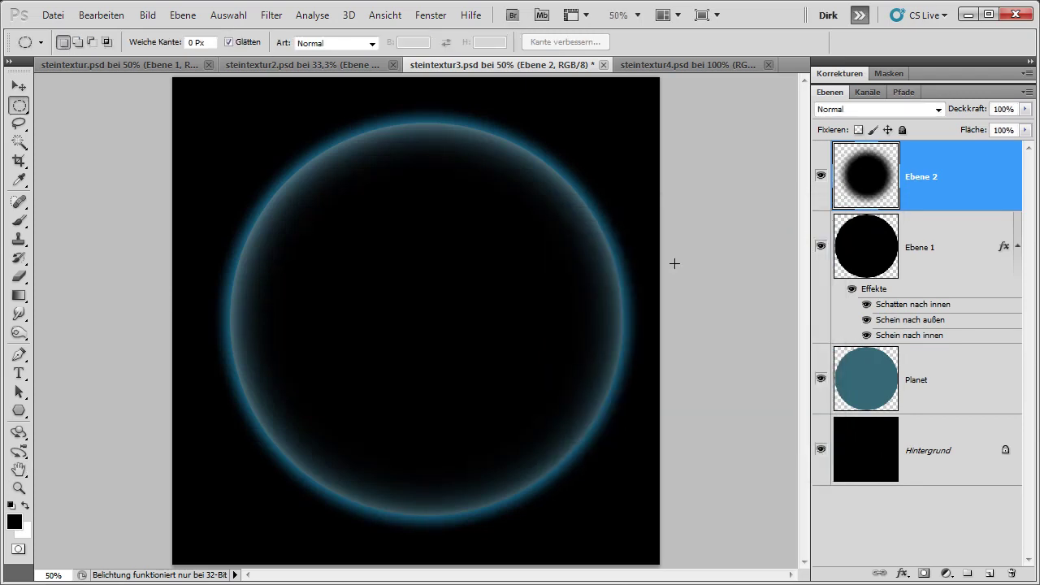
key(v)
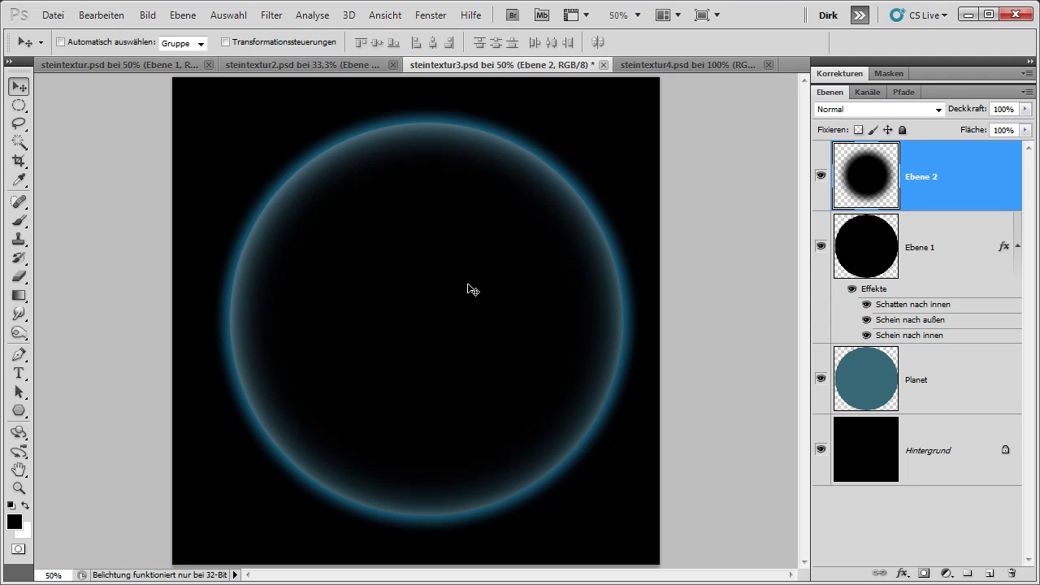
Step: Nudge Ebene 2's blurred shadow down and right, leaving a bright crescent at the upper left
key(Down)
key(Right)
key(Down)
key(Right)
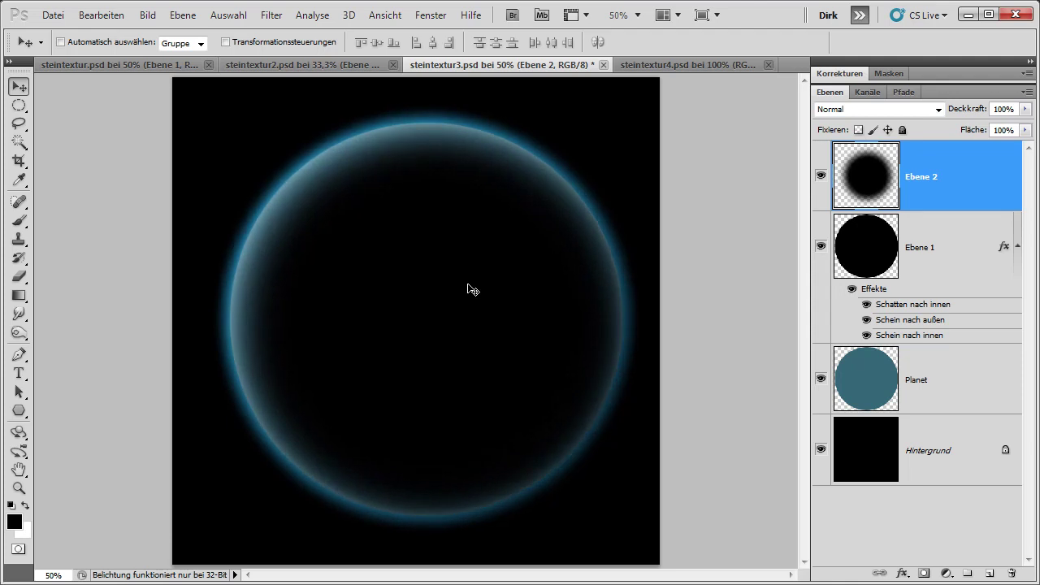
key(Down)
key(Right)
key(Down)
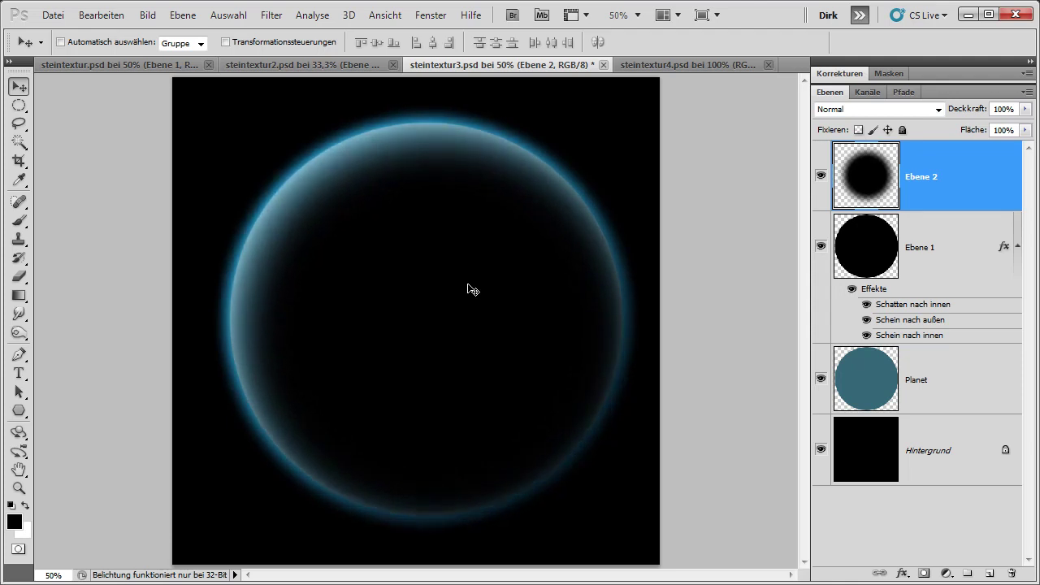
key(Down)
key(Right)
key(Down)
key(Down)
key(Down)
key(Down)
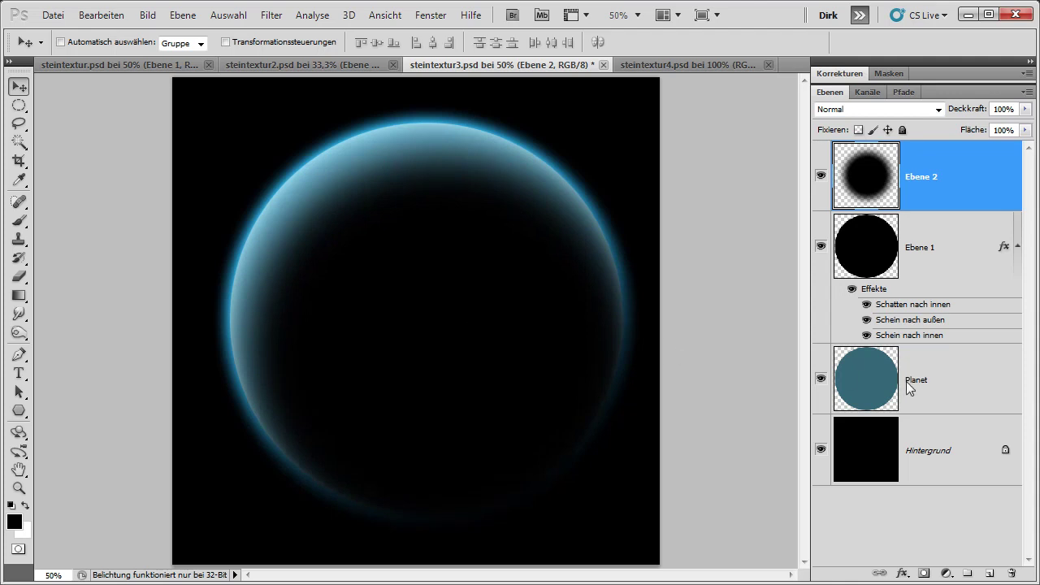
click(950, 381)
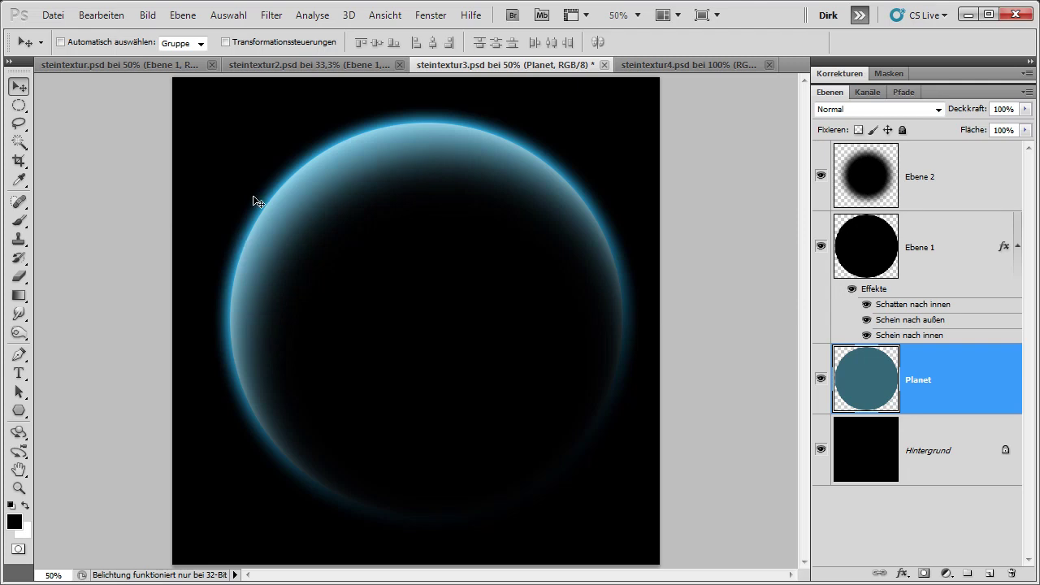
Step: Paste the stone sphere from steintextur2 into steintextur3 and clip it to the Planet layer
click(302, 64)
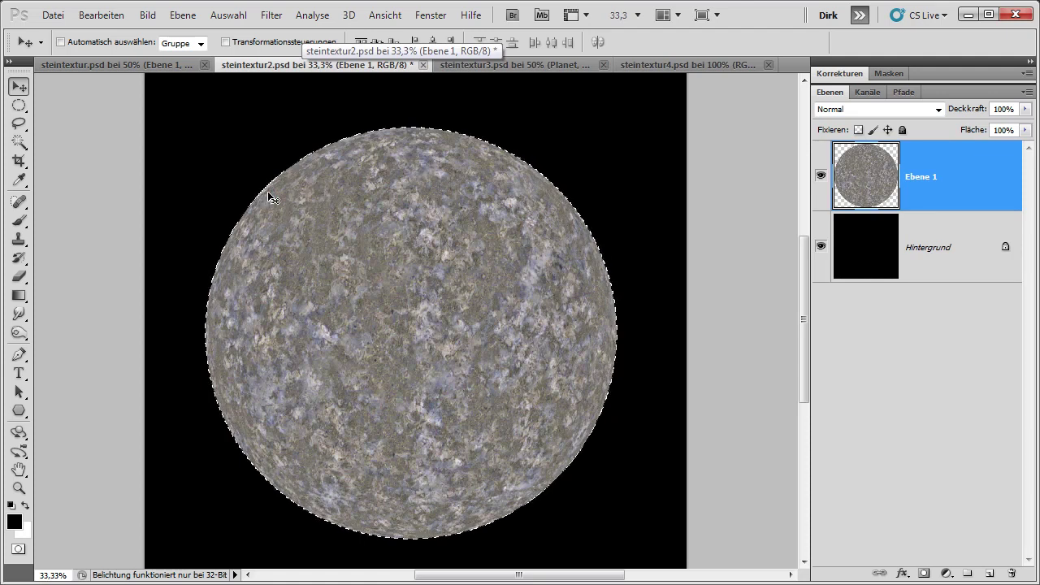
click(533, 64)
key(ctrl+v)
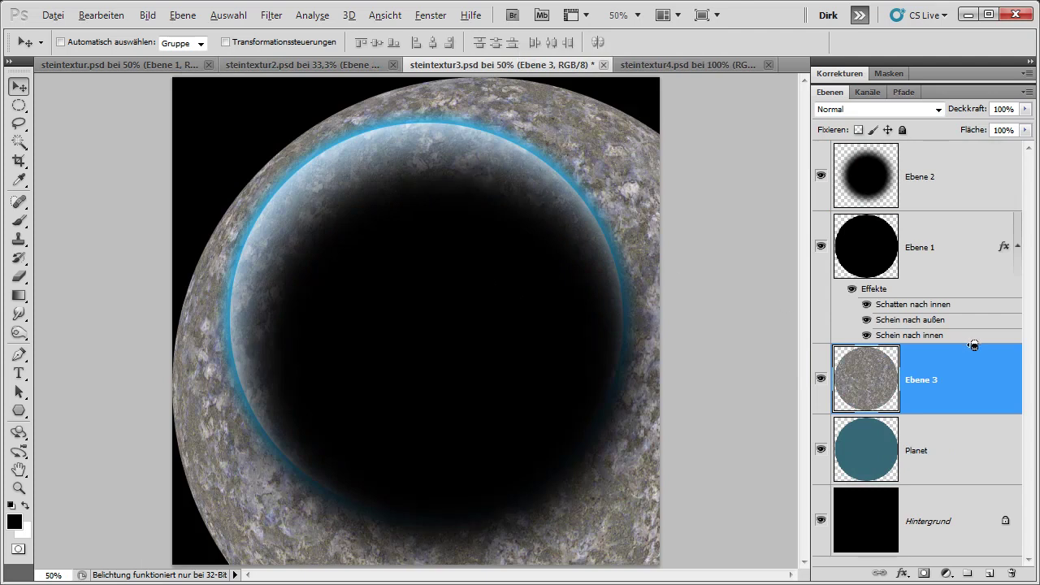
alt+click(972, 417)
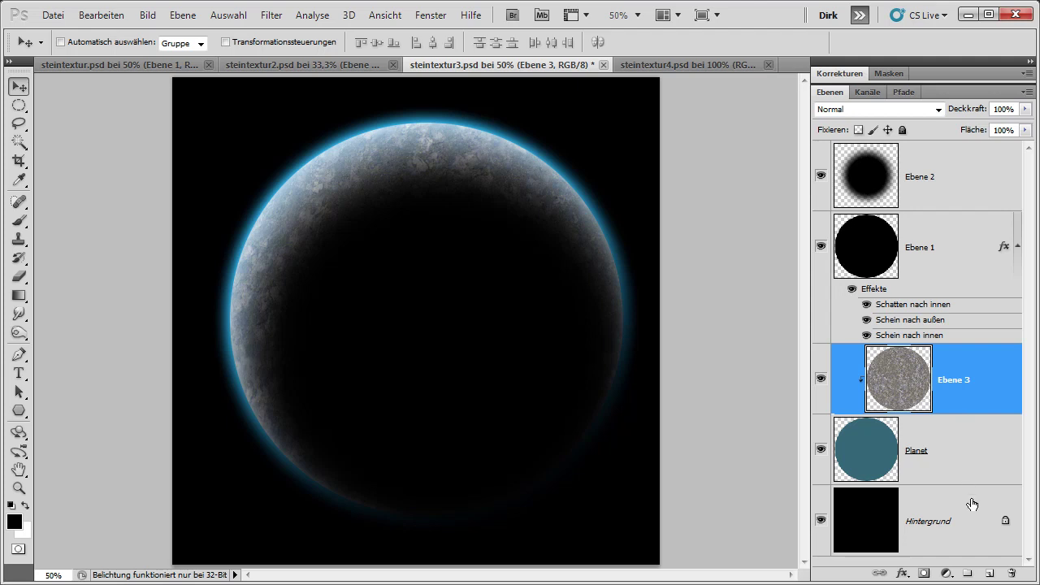
Step: Add a new layer named Wasser, clipped to the stone texture layer
click(990, 572)
double_click(922, 379)
text(Wasser)
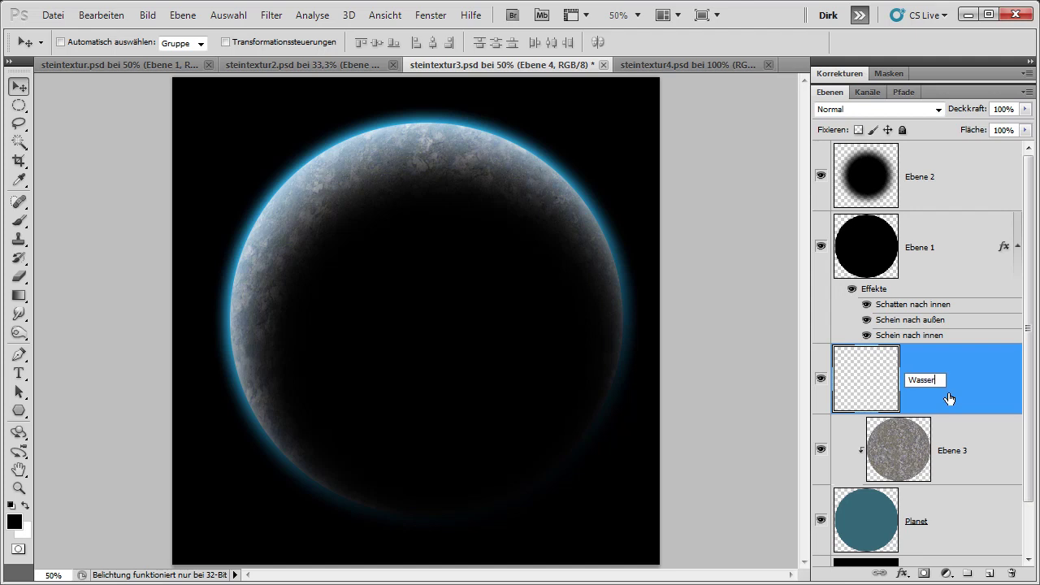
key(Return)
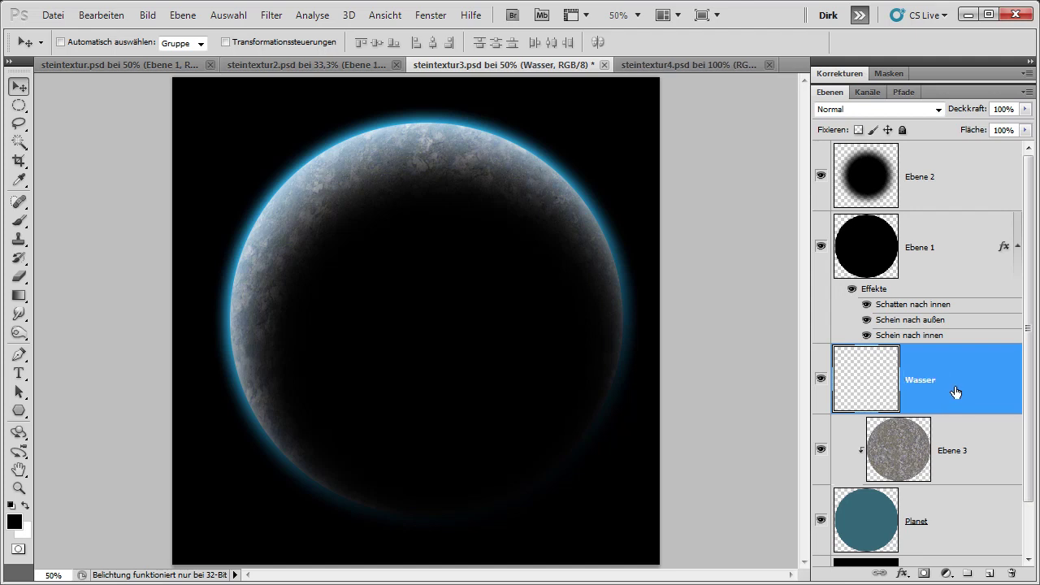
alt+click(967, 415)
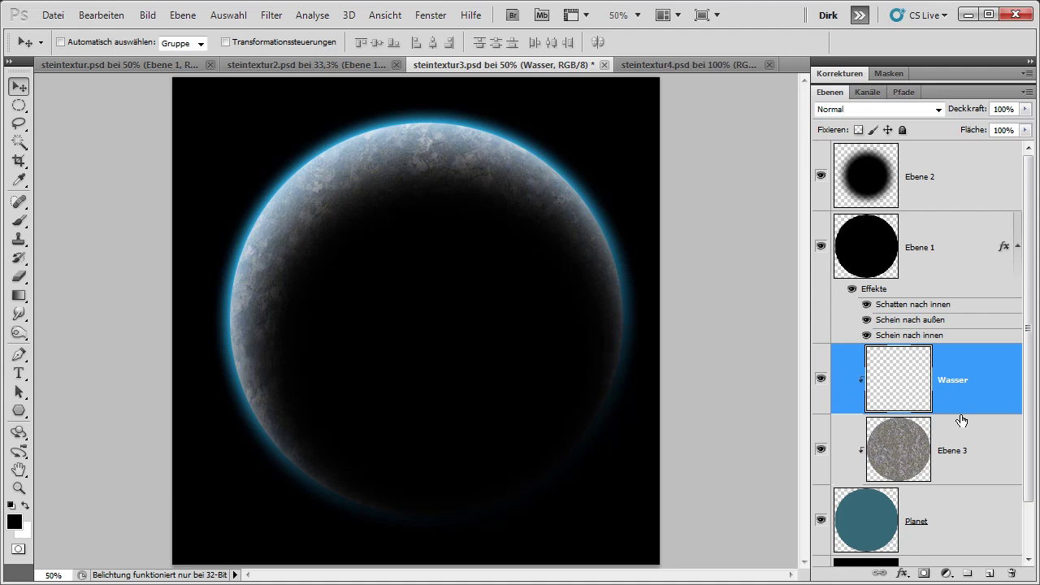
Step: Fill the Wasser layer with a medium blue foreground colour
click(16, 520)
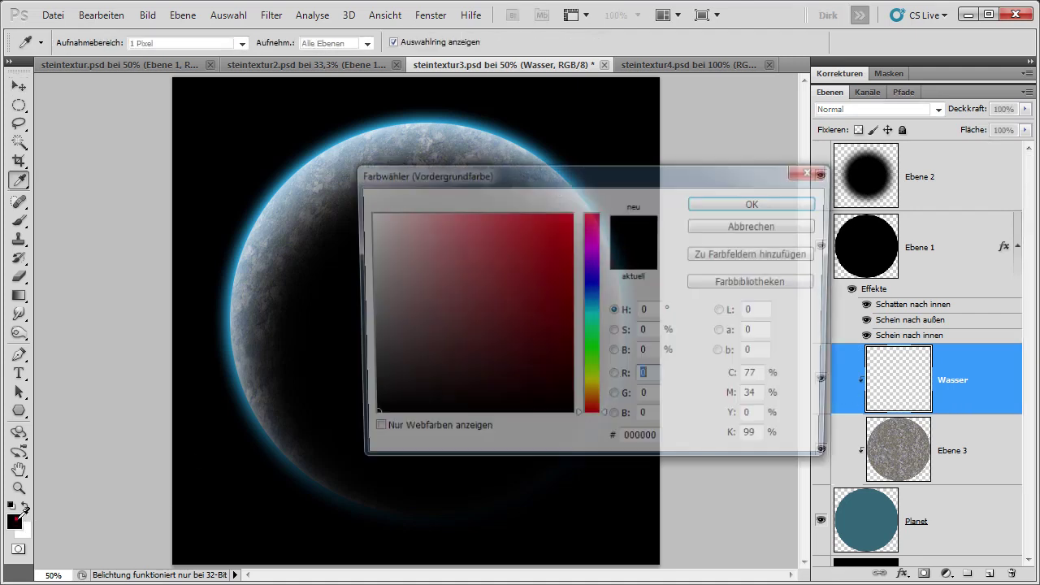
drag(591, 313, 592, 299)
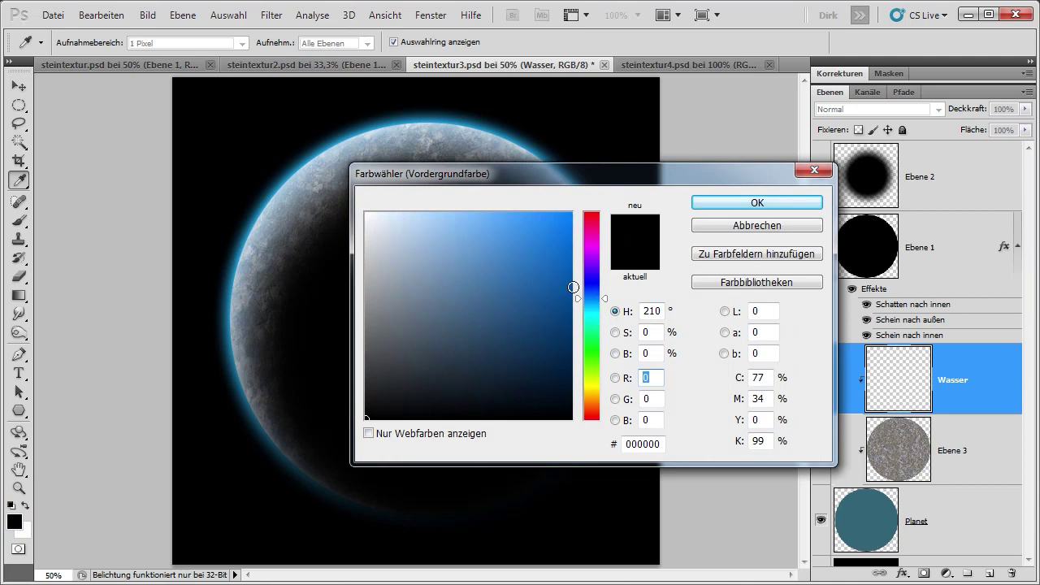
click(523, 263)
click(712, 202)
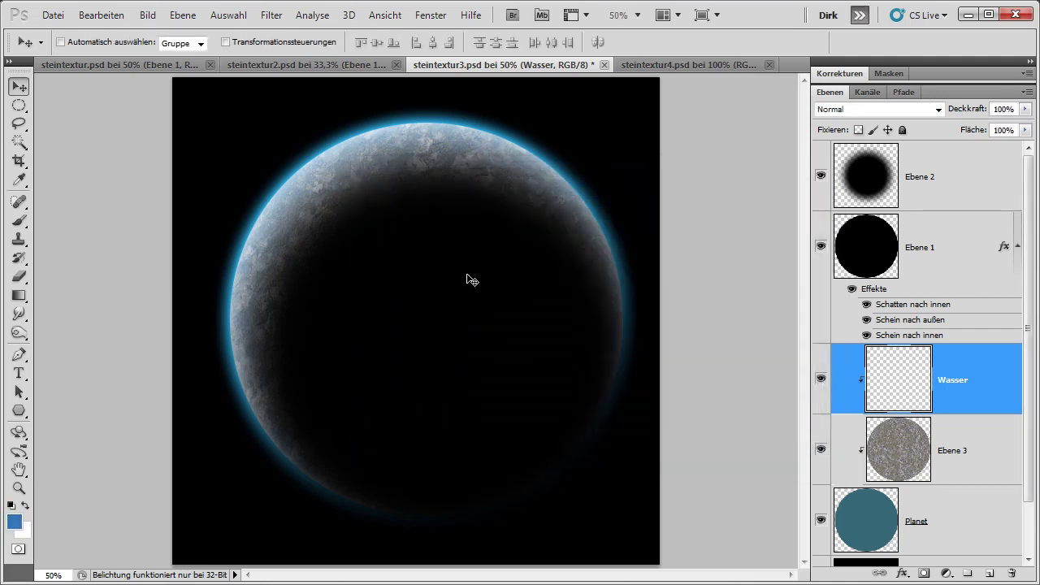
key(alt+BackSpace)
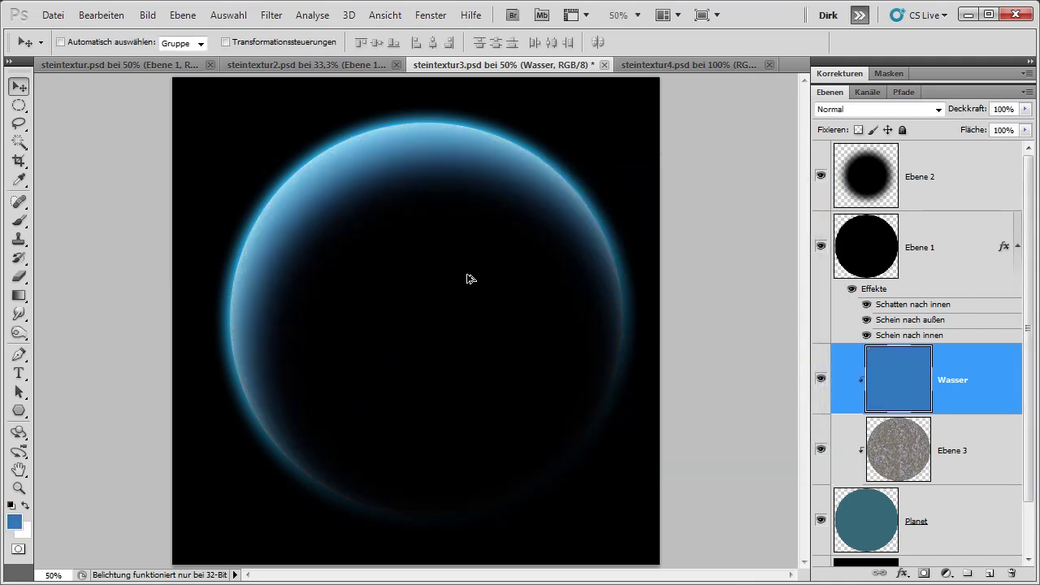
Step: Give Wasser a Wolken cloud mask, apply it, then add a second mask rendered with clouds
click(924, 573)
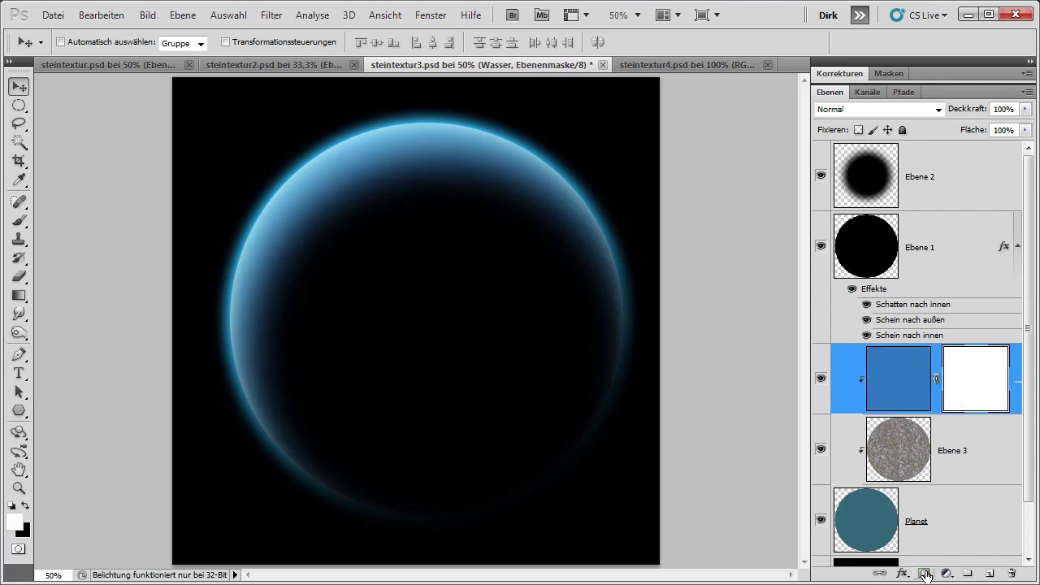
click(272, 16)
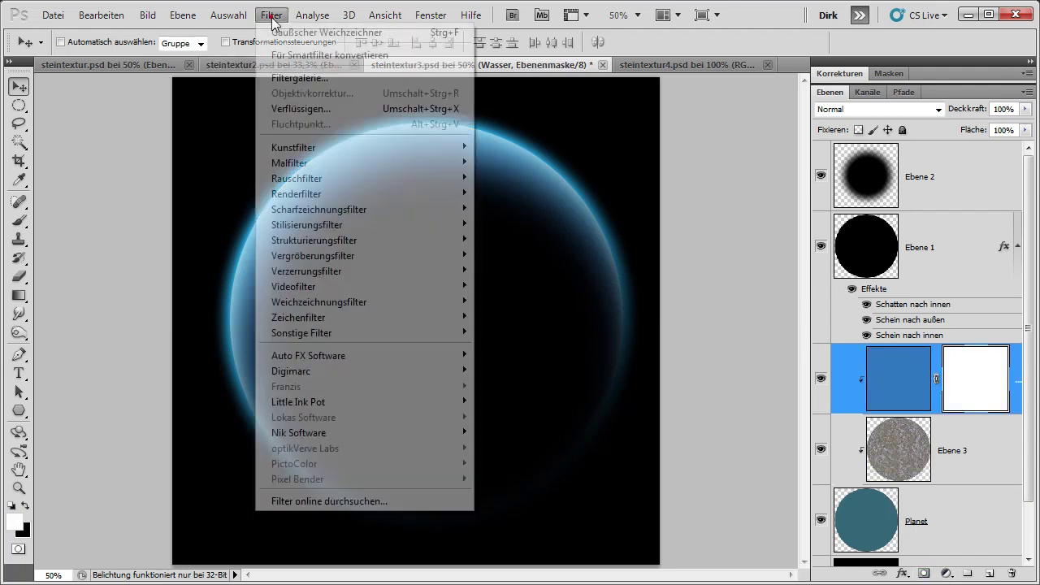
click(323, 191)
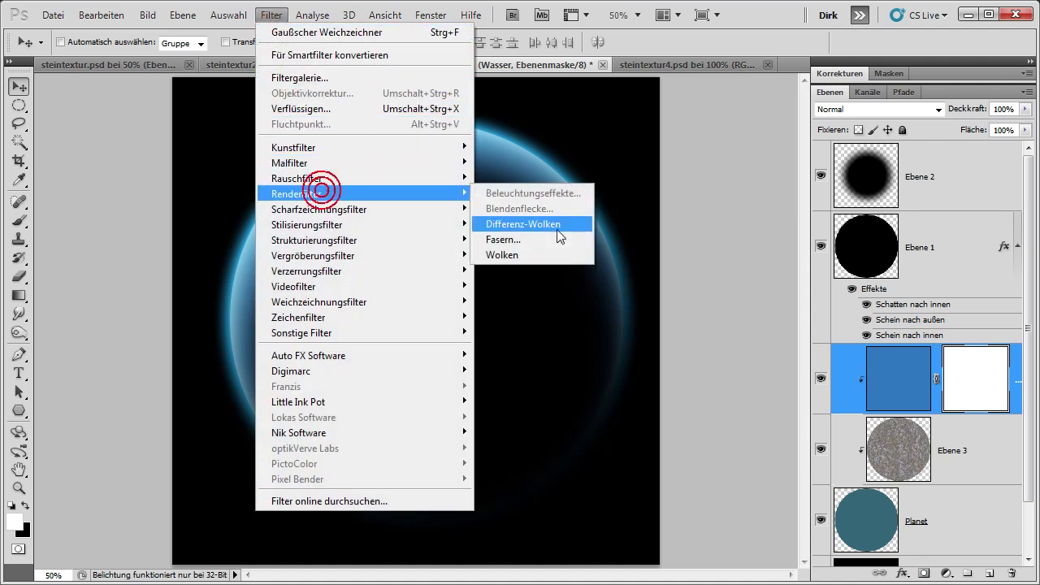
click(543, 255)
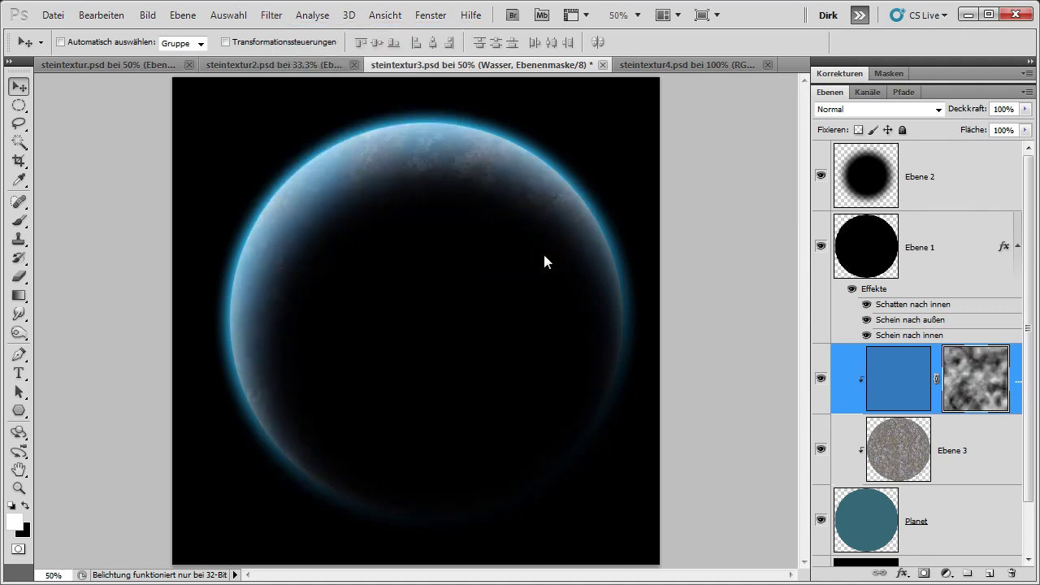
right_click(971, 379)
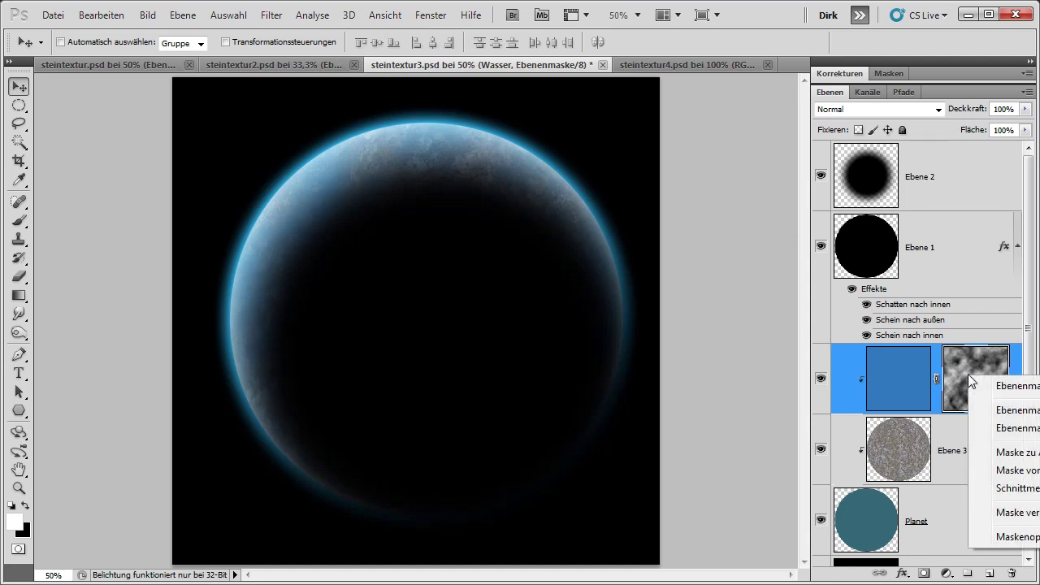
click(982, 427)
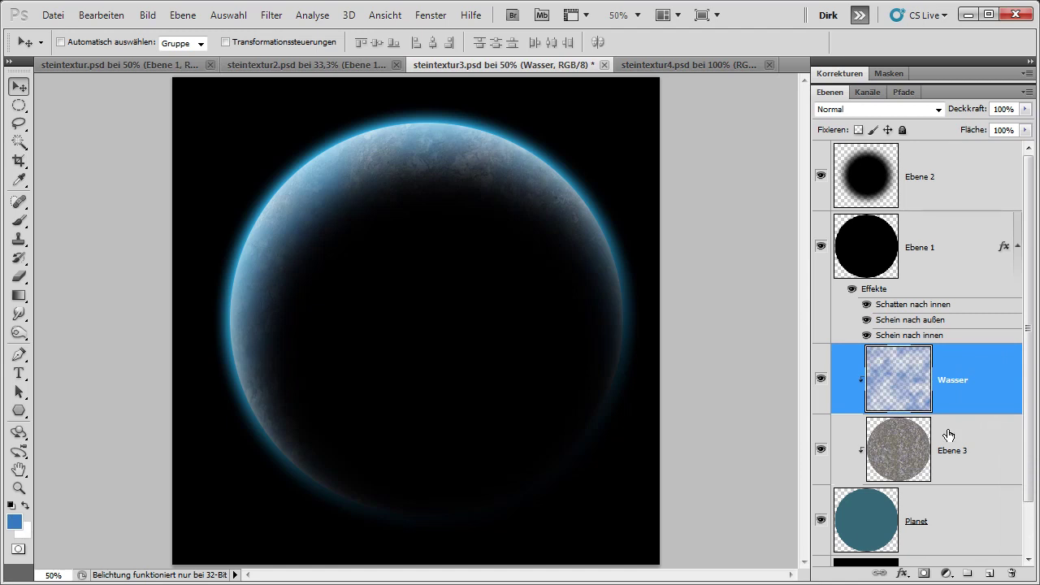
click(924, 573)
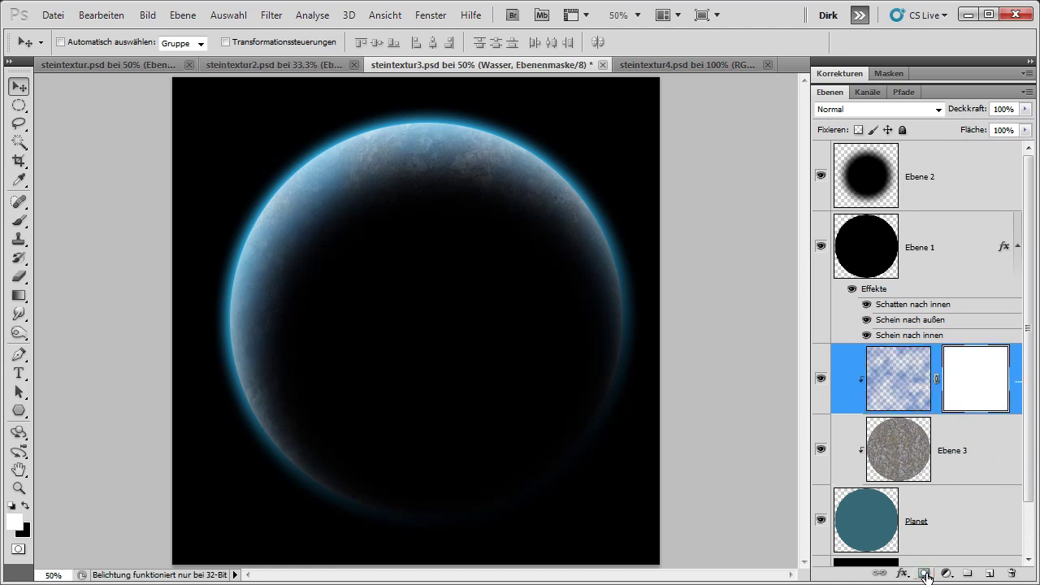
click(271, 15)
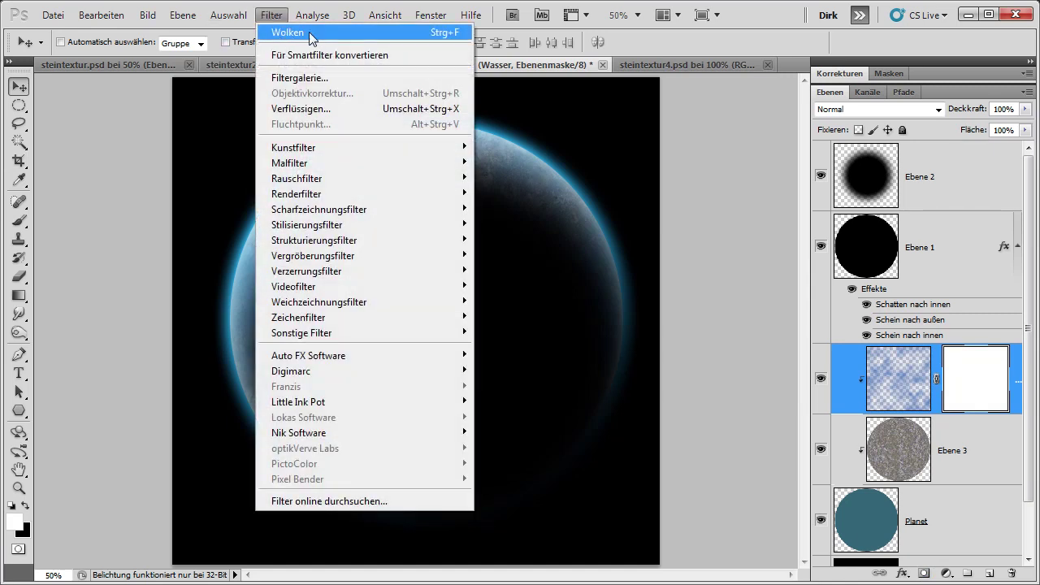
click(312, 34)
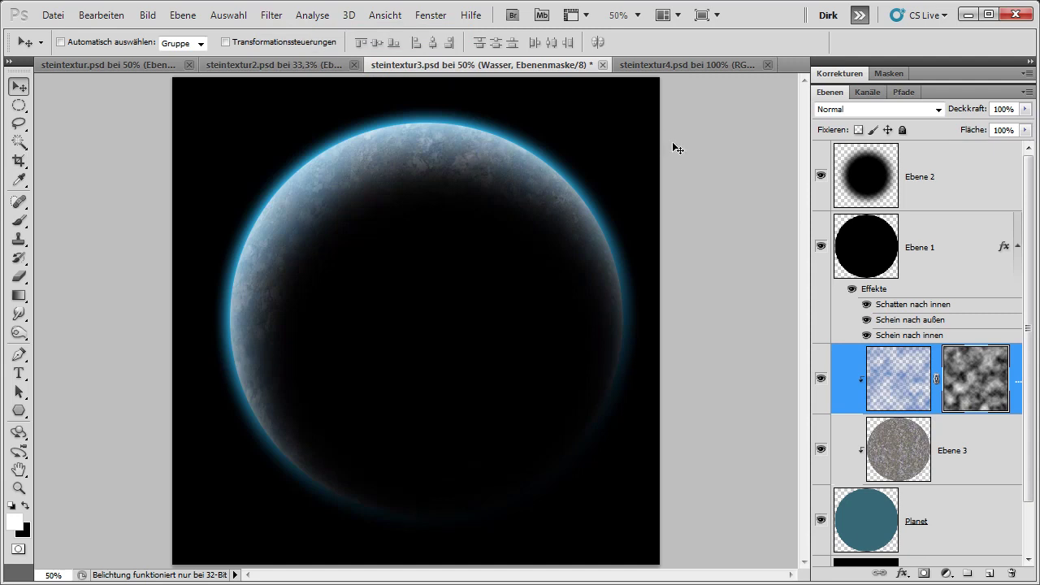
Step: Set Wasser to Dunklere Farbe and merge layers Ebene 2 through Planet into one
click(855, 109)
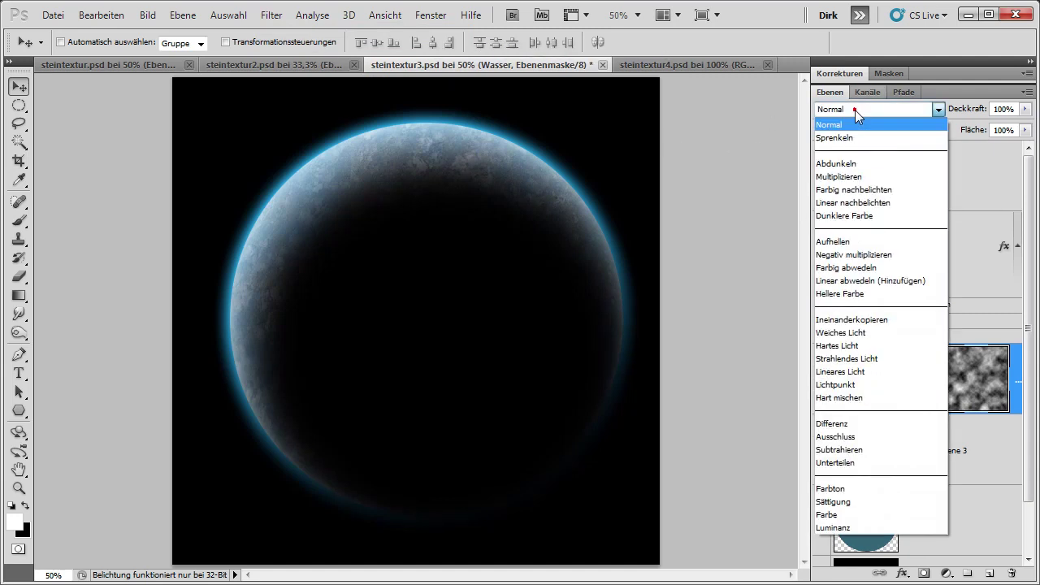
click(855, 217)
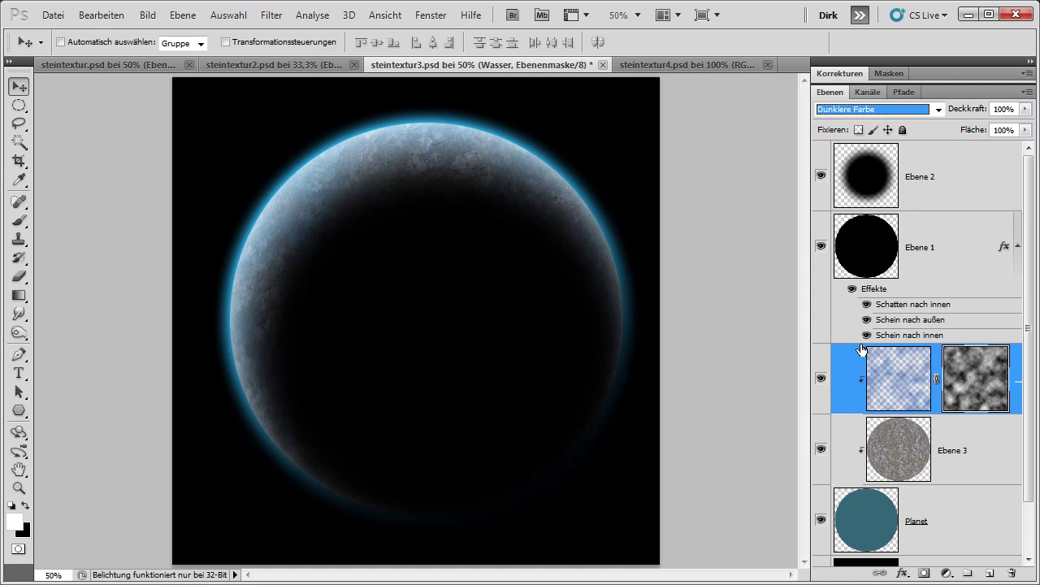
click(973, 171)
shift+click(975, 522)
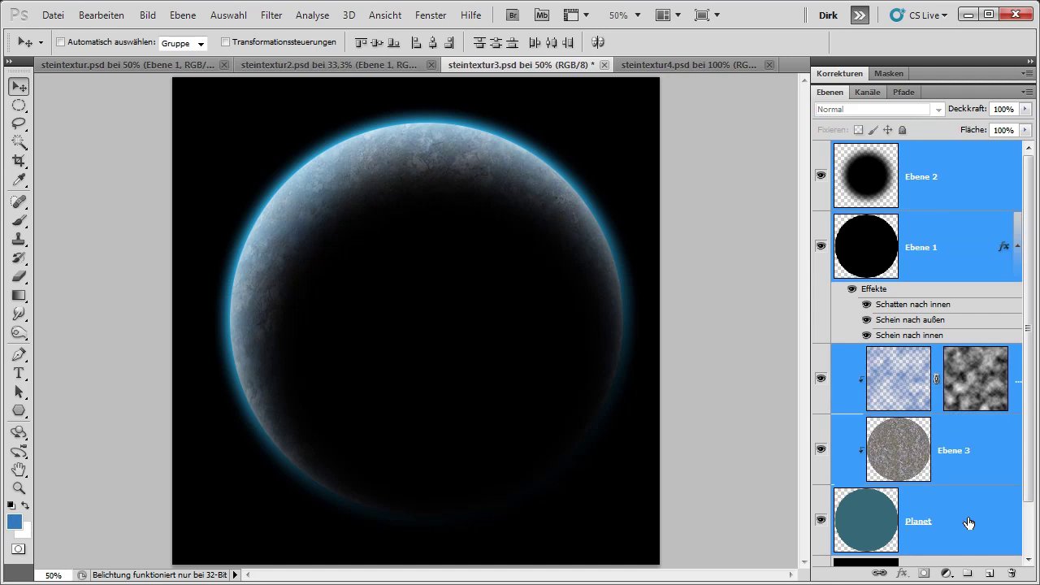
key(ctrl+e)
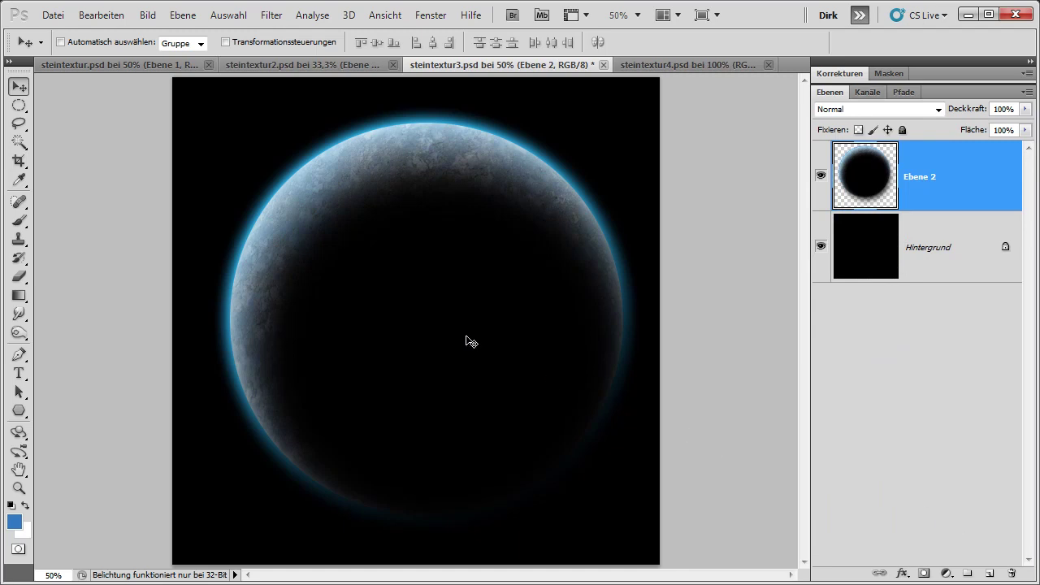
Step: Apply the 'Starker Kontrast (RGB)' curves preset to the merged planet
click(147, 15)
click(176, 57)
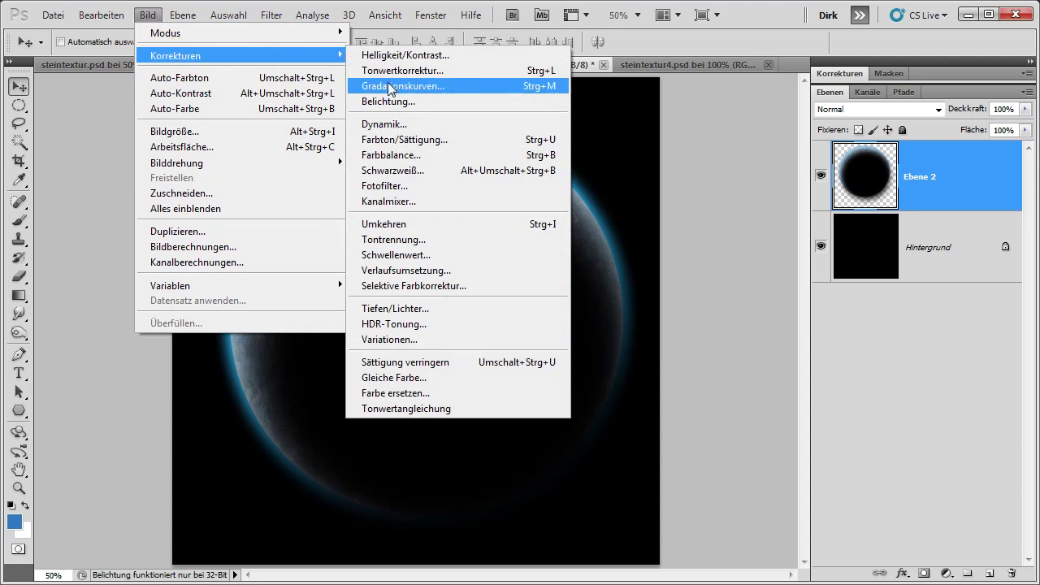
click(431, 84)
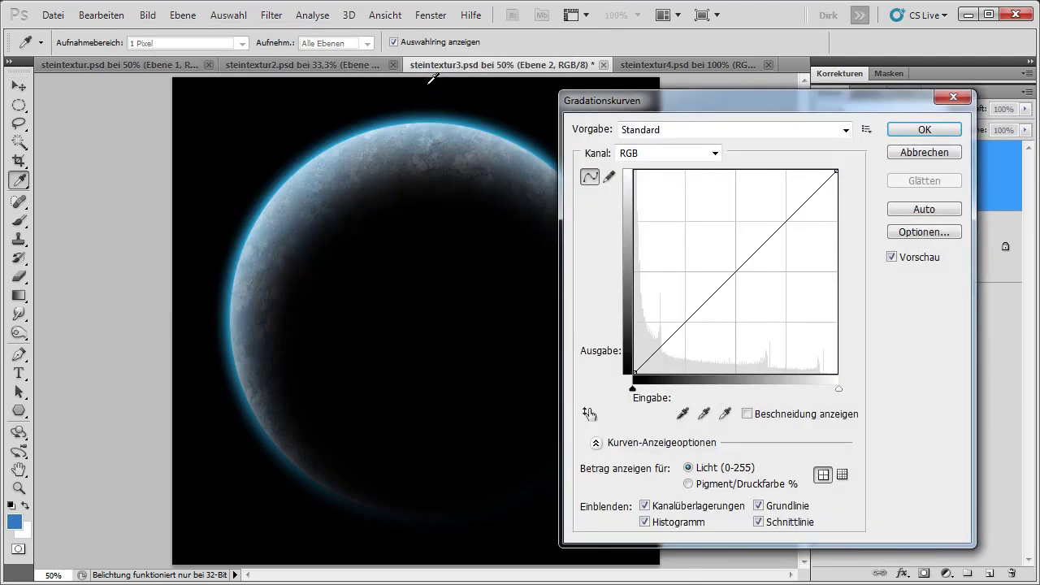
click(608, 103)
drag(606, 101, 579, 96)
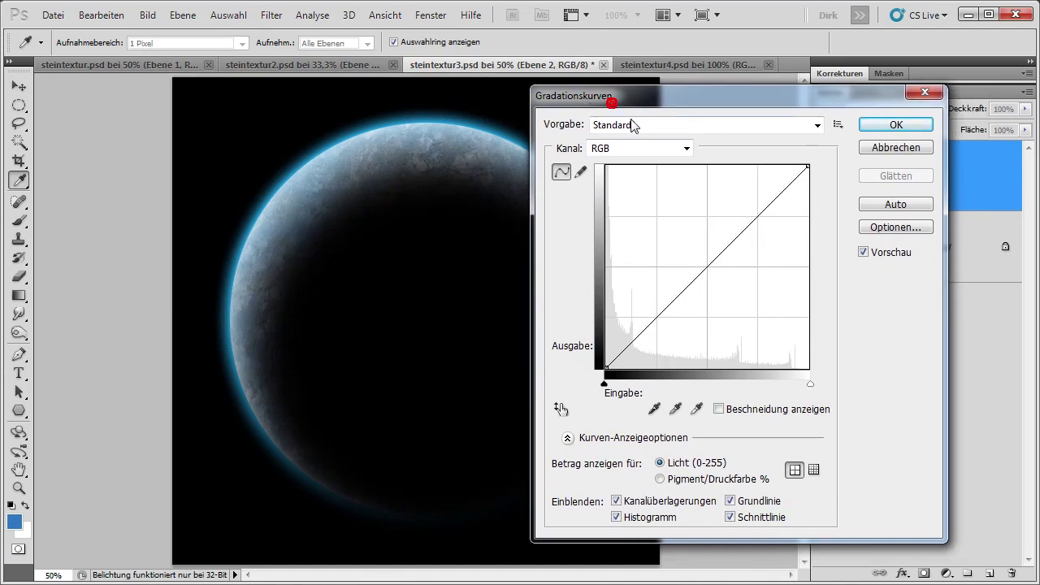
click(650, 123)
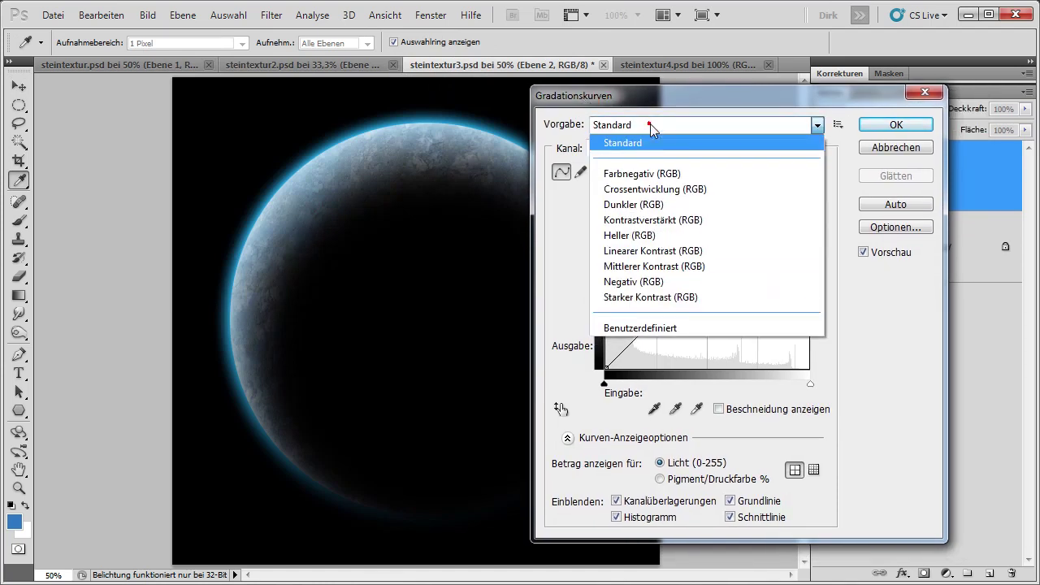
click(676, 298)
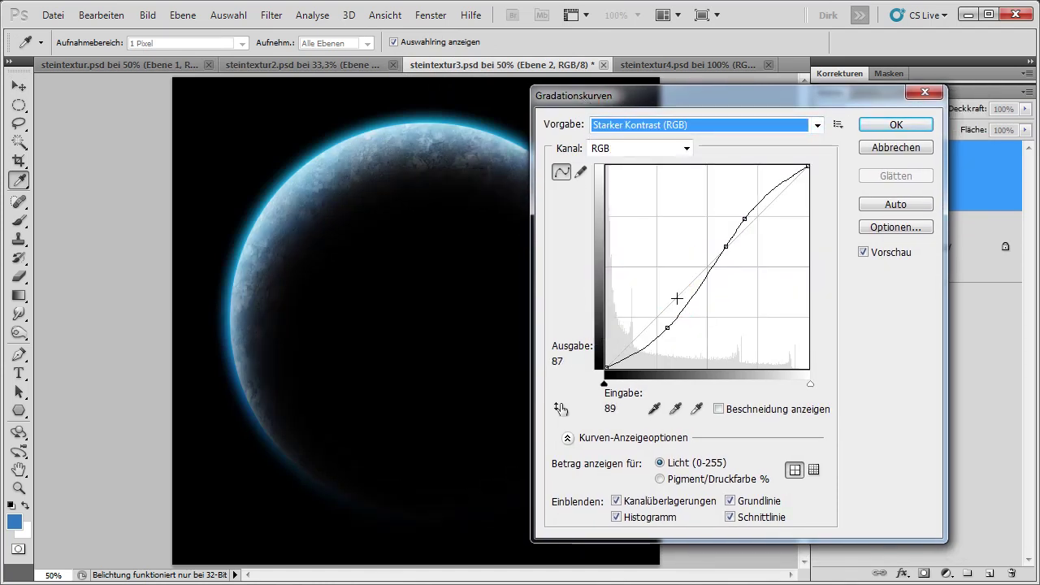
click(895, 124)
key(v)
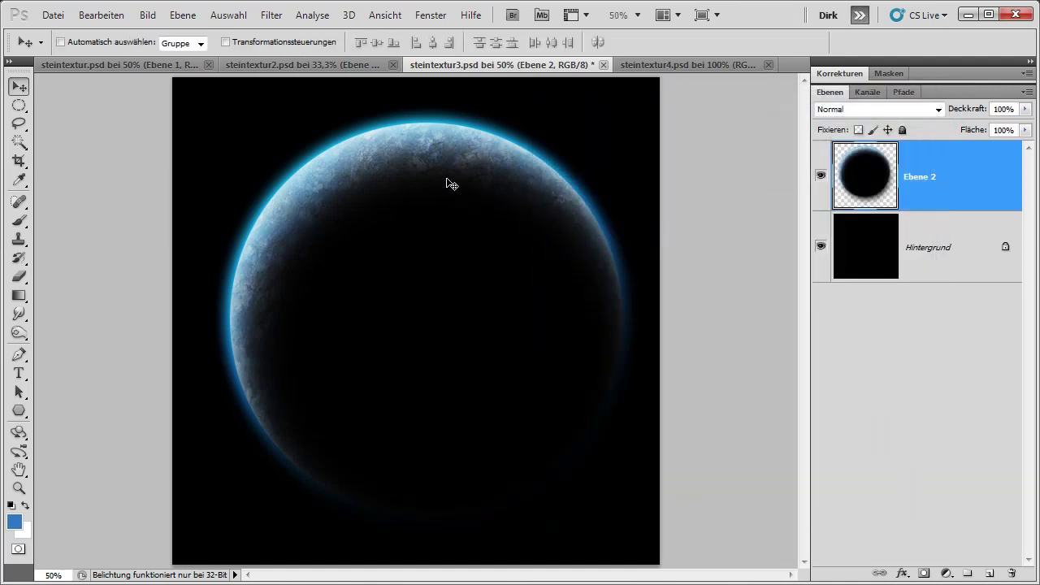
Step: Raise the planet's saturation by +5, then switch to the steintextur4 document
click(147, 15)
mouse_move(174, 56)
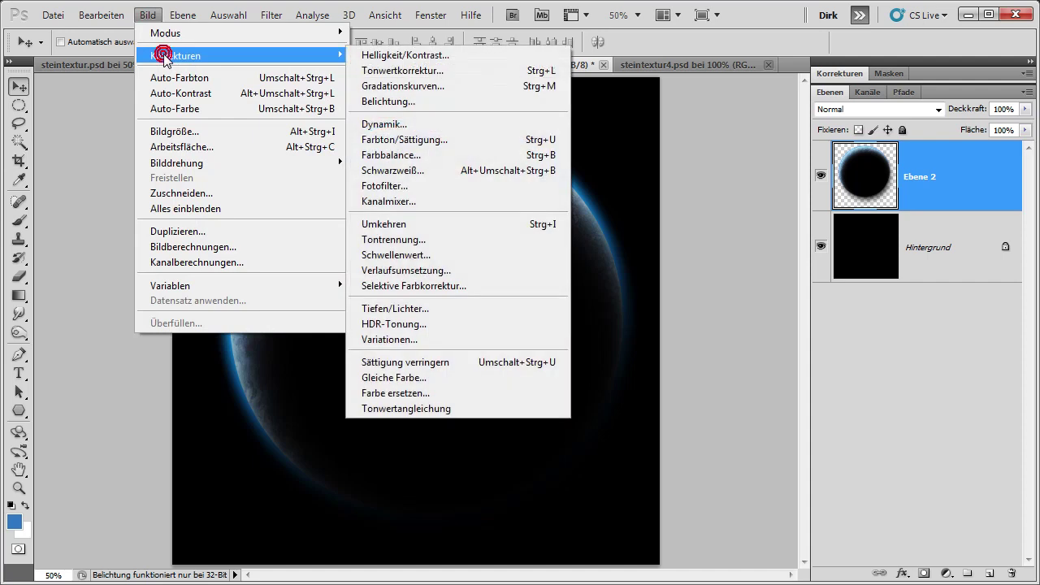
click(429, 138)
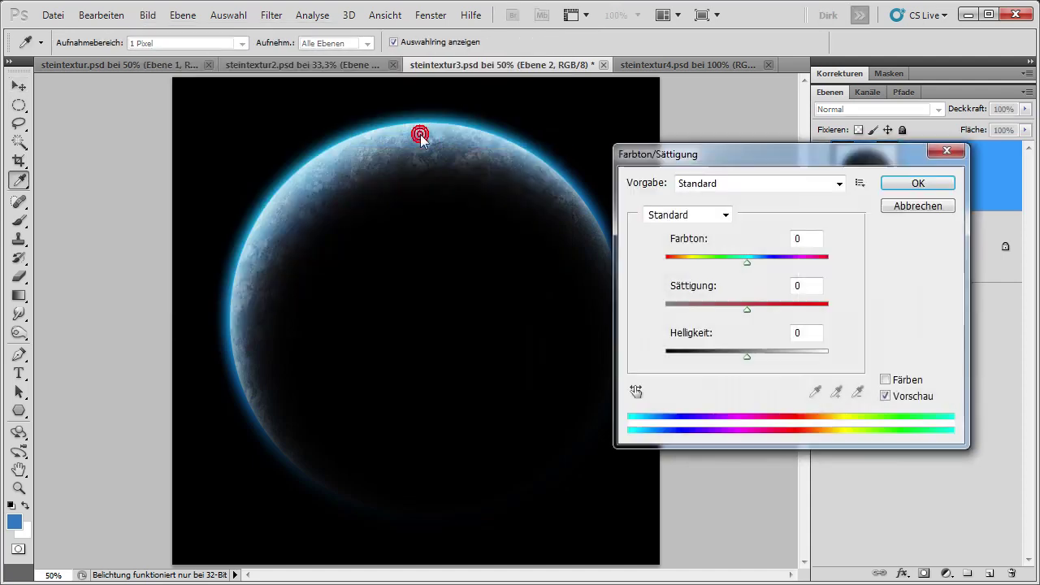
drag(706, 153, 708, 171)
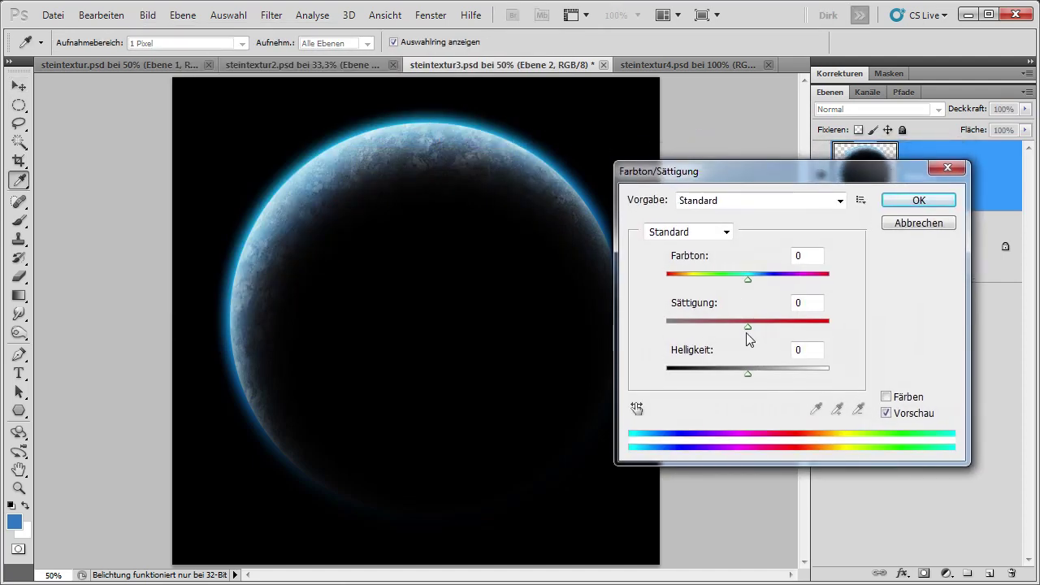
drag(747, 326, 751, 325)
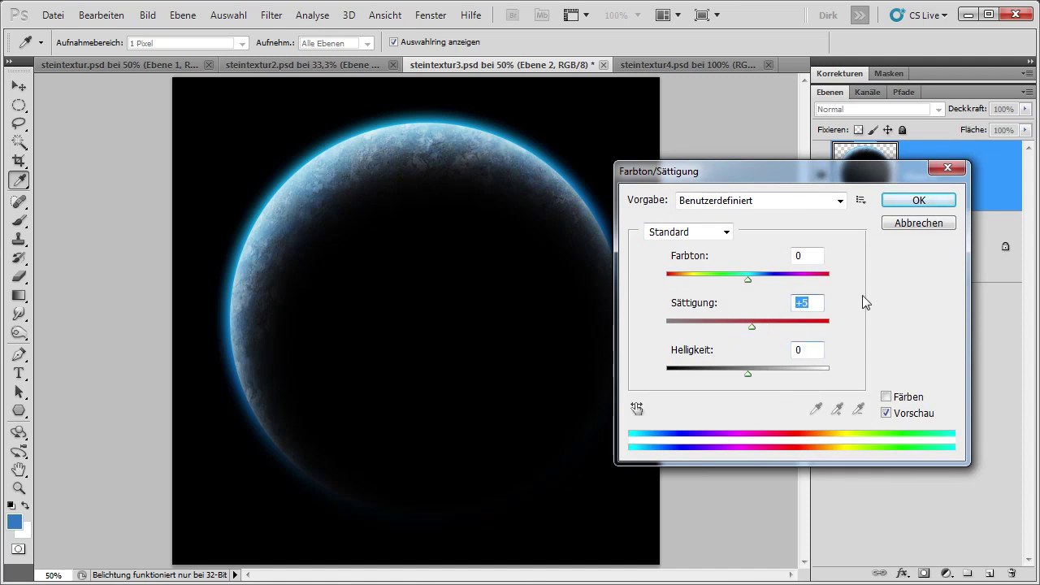
click(918, 201)
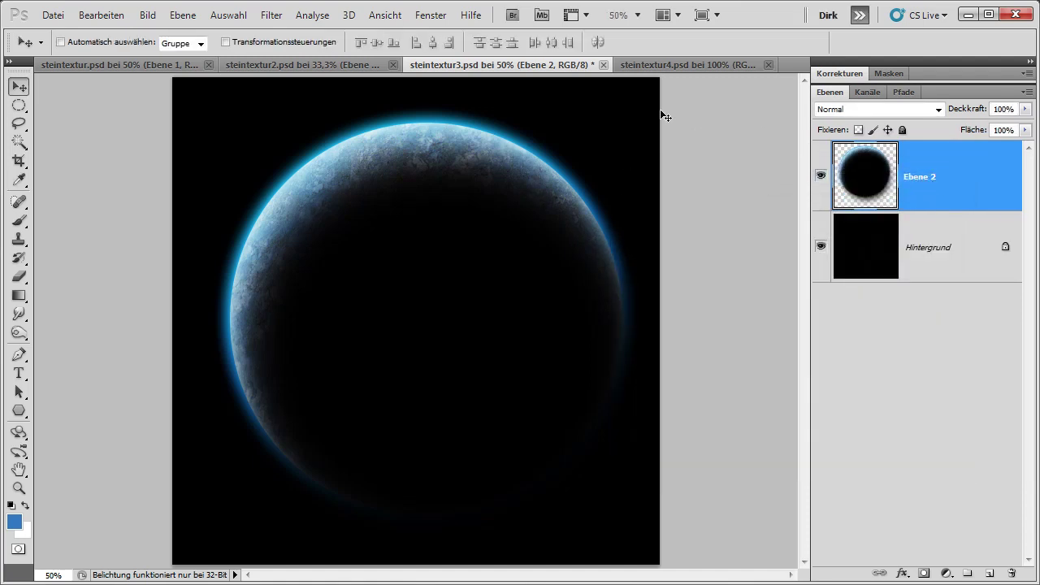
click(686, 63)
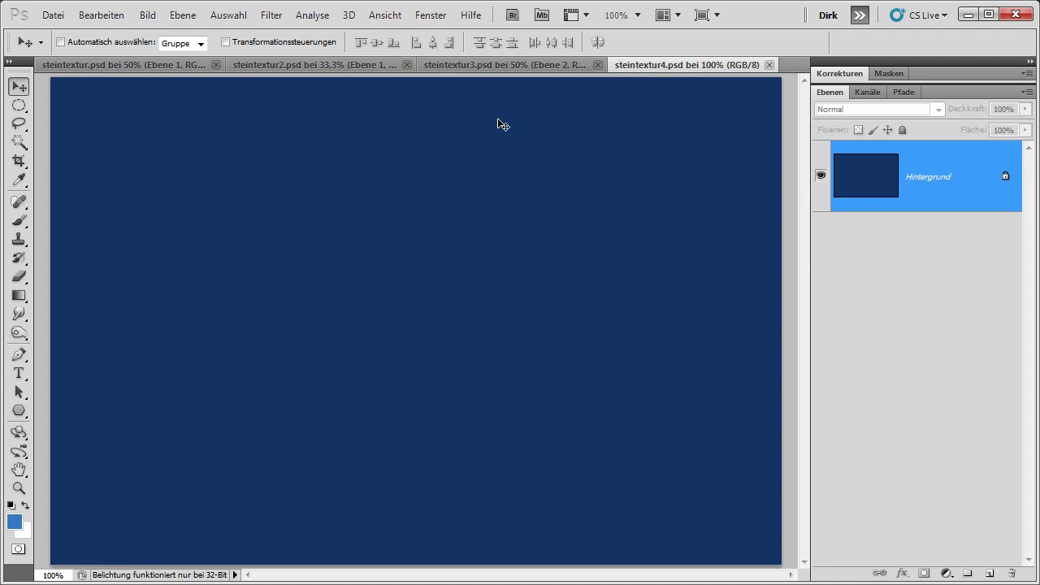
Step: Drag the planet from steintextur3 into steintextur4 and scale it proportionally to 25%
click(498, 63)
key(ctrl+a)
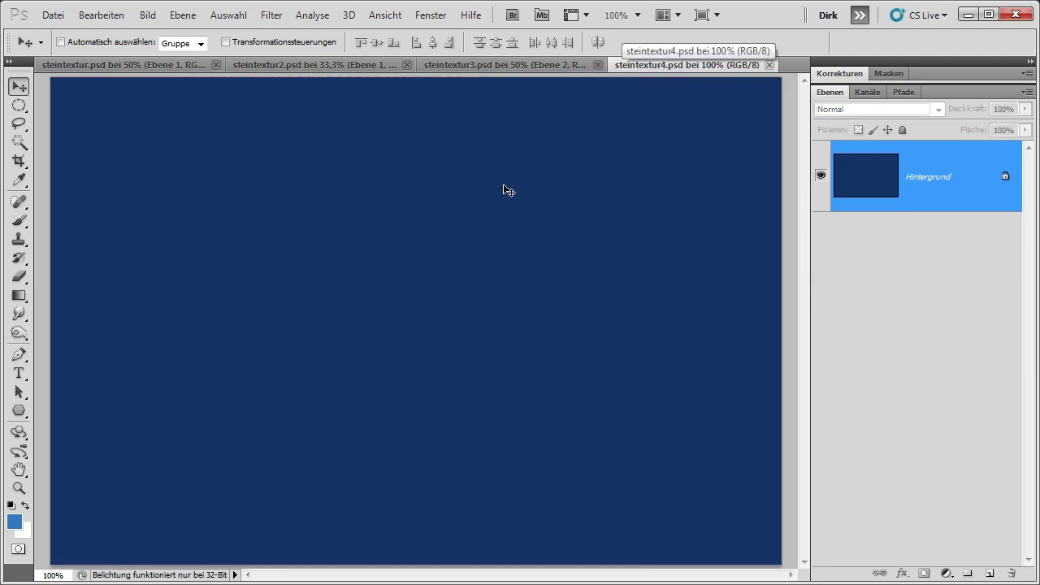
drag(646, 62, 507, 190)
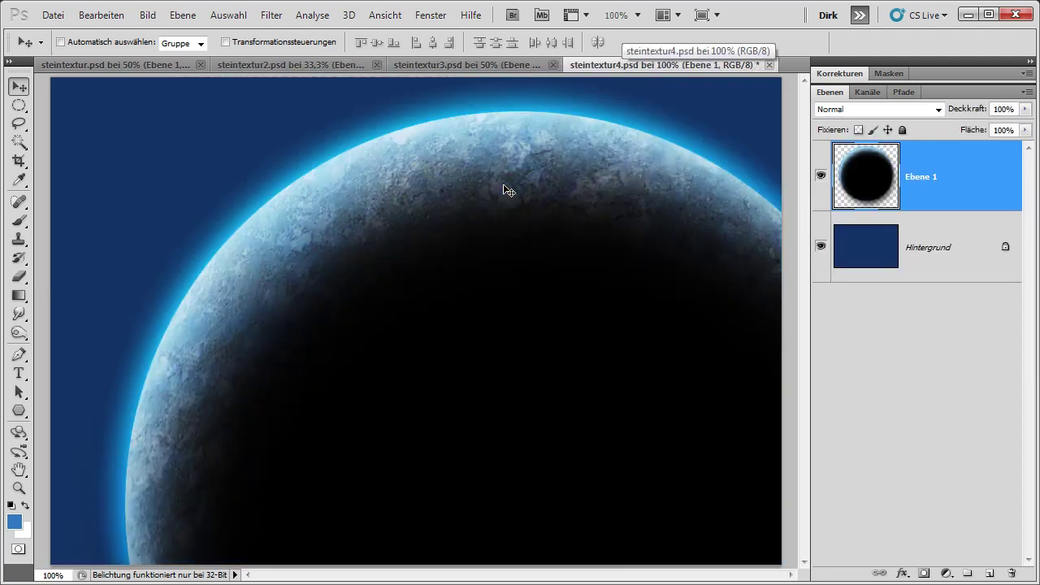
key(ctrl+t)
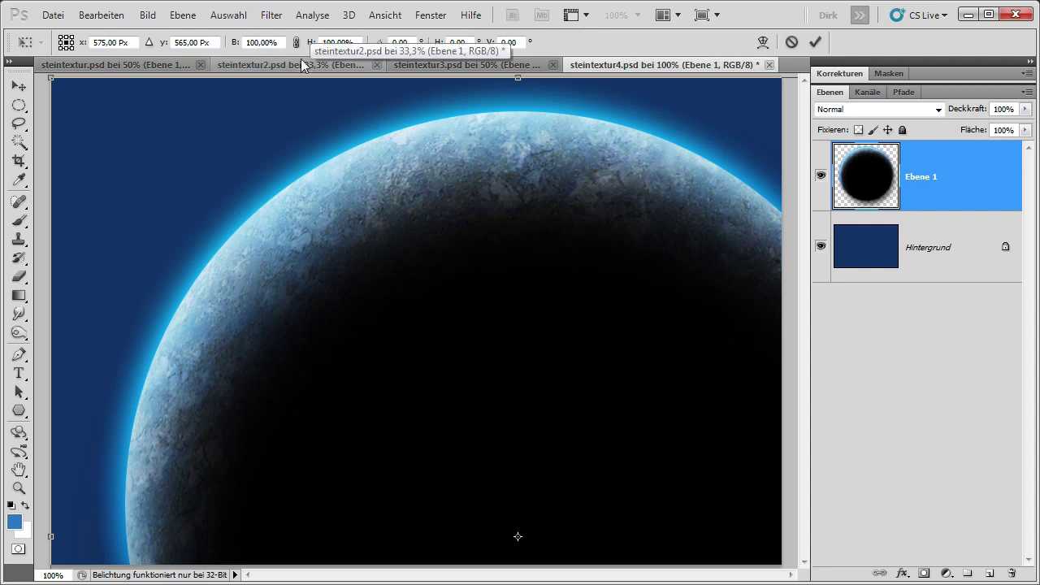
click(295, 42)
drag(257, 42, 228, 47)
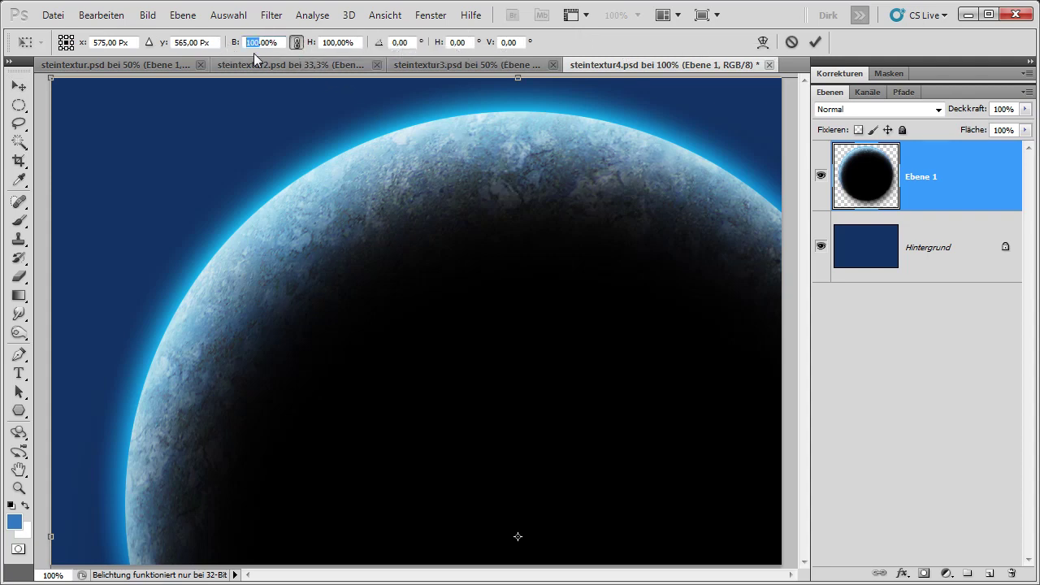
text(25)
key(Return)
key(Return)
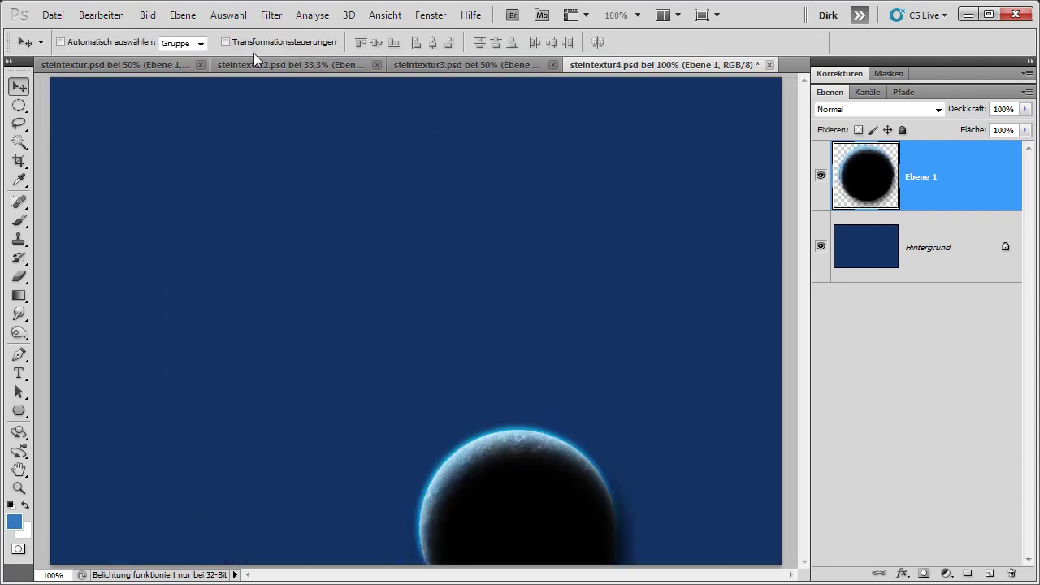
Step: Set the planet to Negativ multiplizieren and position it upper-left of centre
mouse_move(564, 457)
mouse_down()
mouse_move(515, 313)
mouse_move(523, 269)
mouse_up()
click(866, 109)
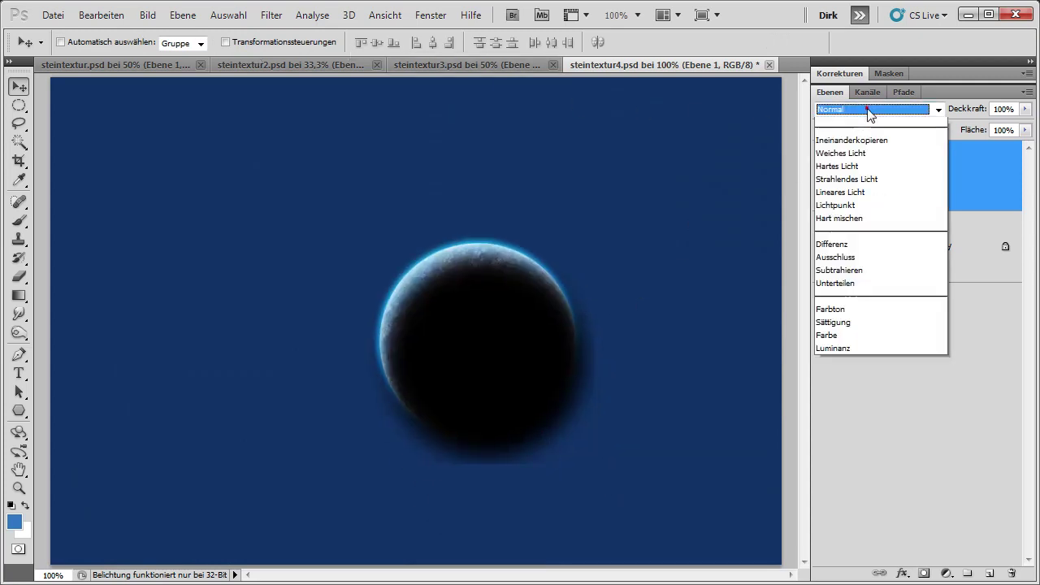
click(861, 254)
mouse_move(475, 336)
mouse_down()
mouse_move(396, 226)
mouse_move(409, 243)
mouse_up()
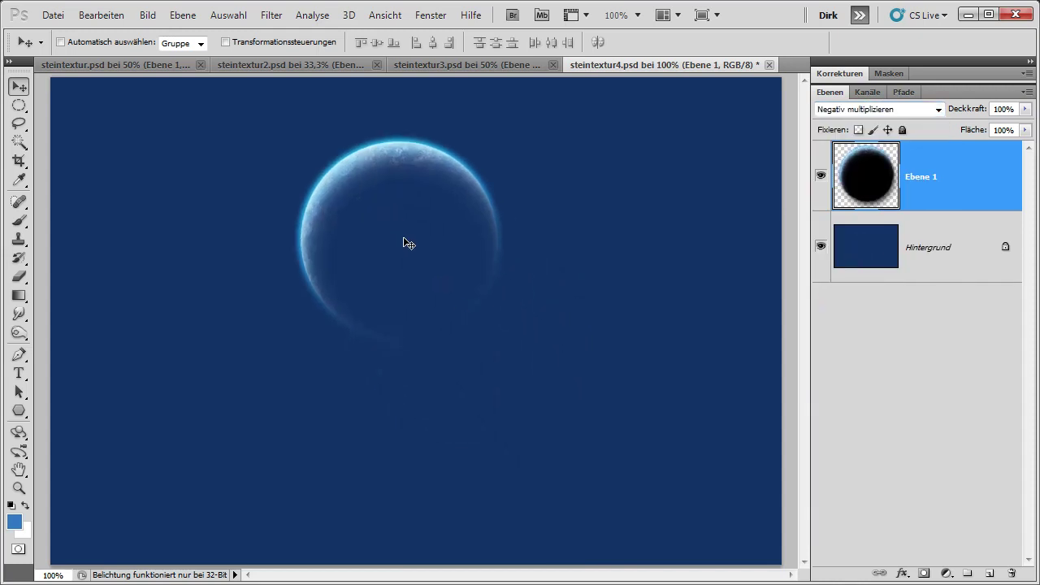
click(913, 252)
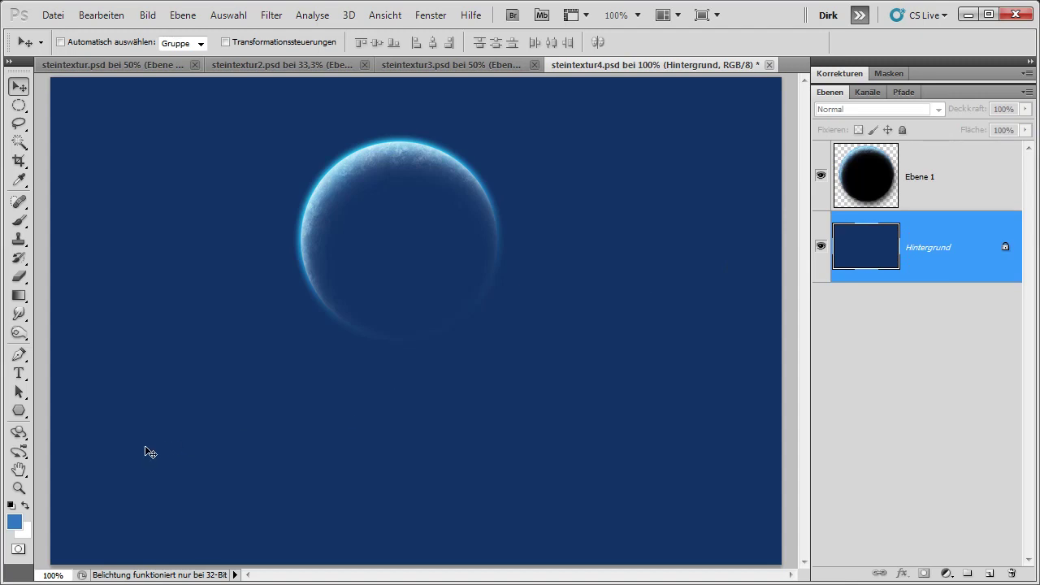
Step: Set the foreground colour to #113366 and the background colour to #4477aa
click(14, 522)
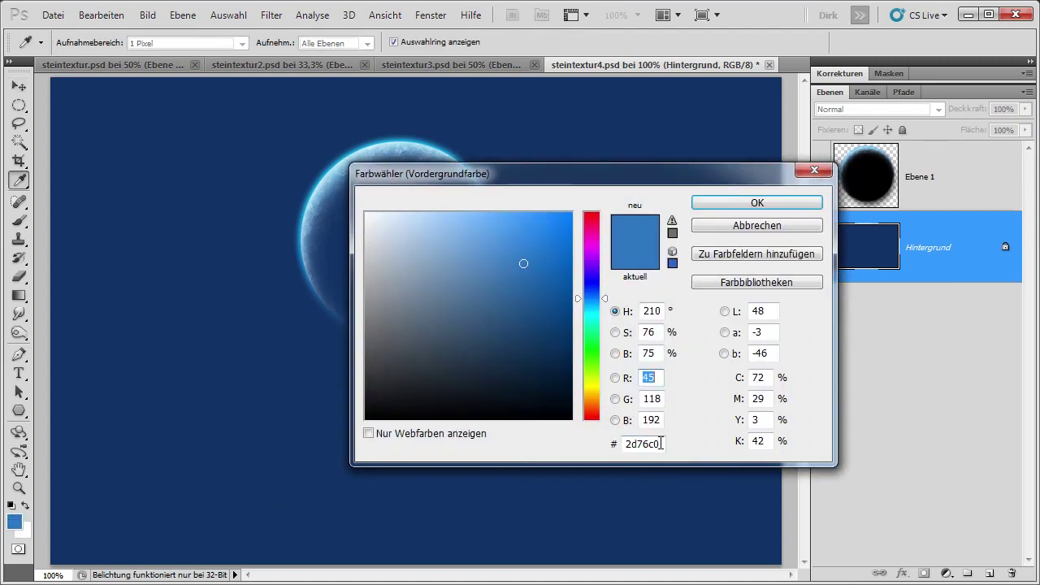
drag(664, 443, 551, 446)
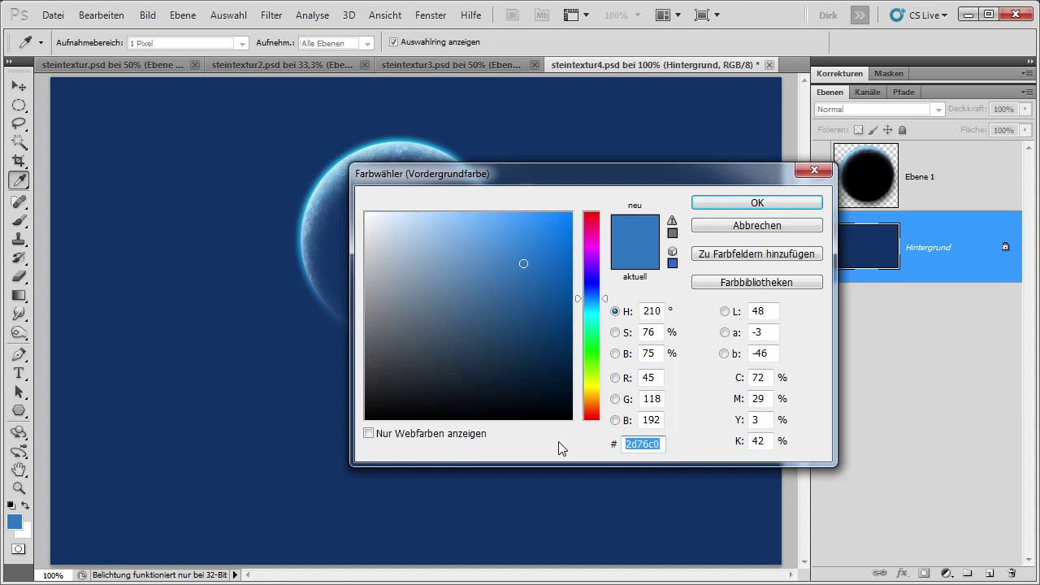
text(1133)
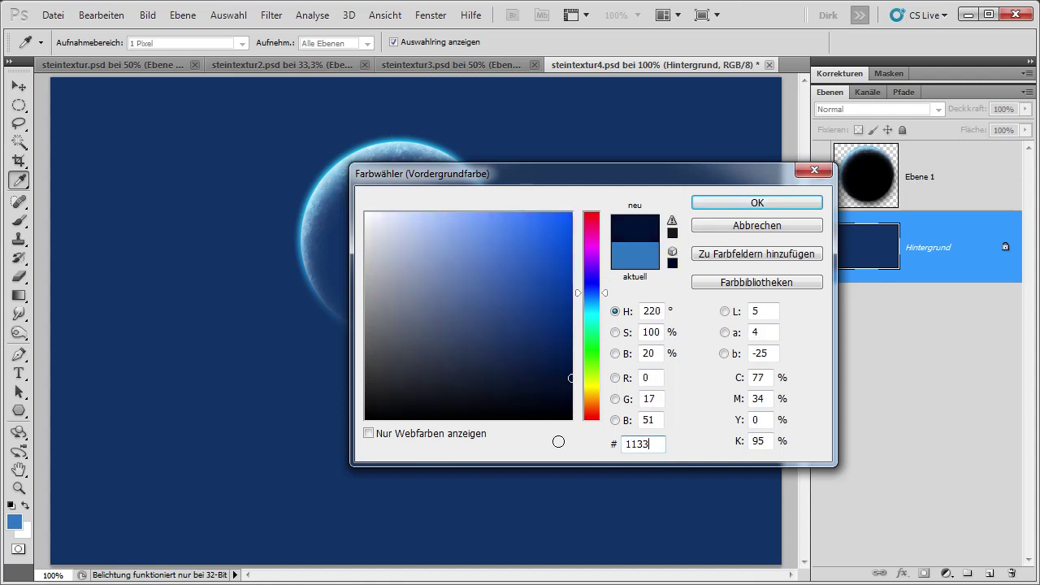
text(66)
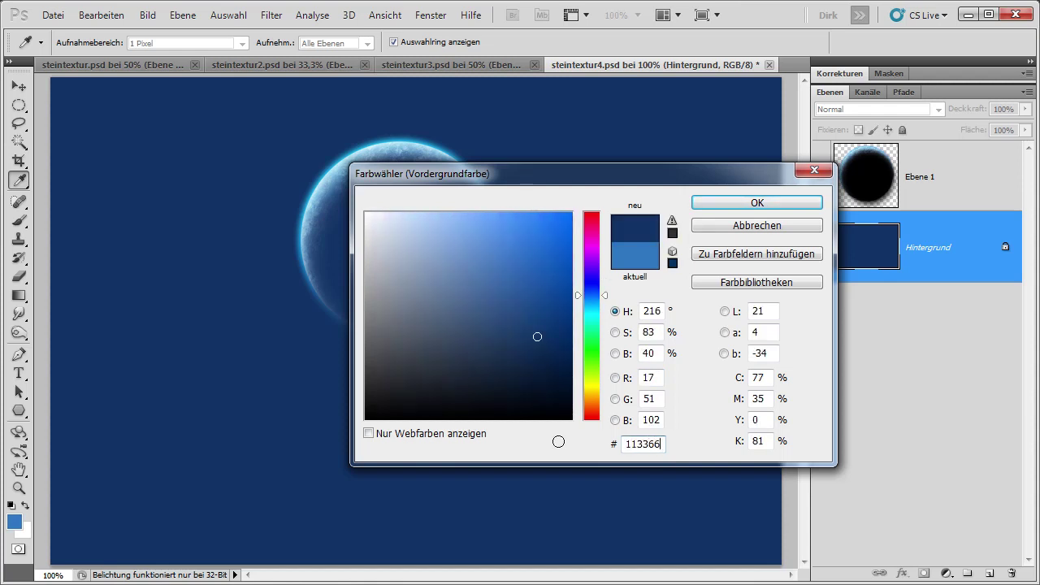
click(756, 202)
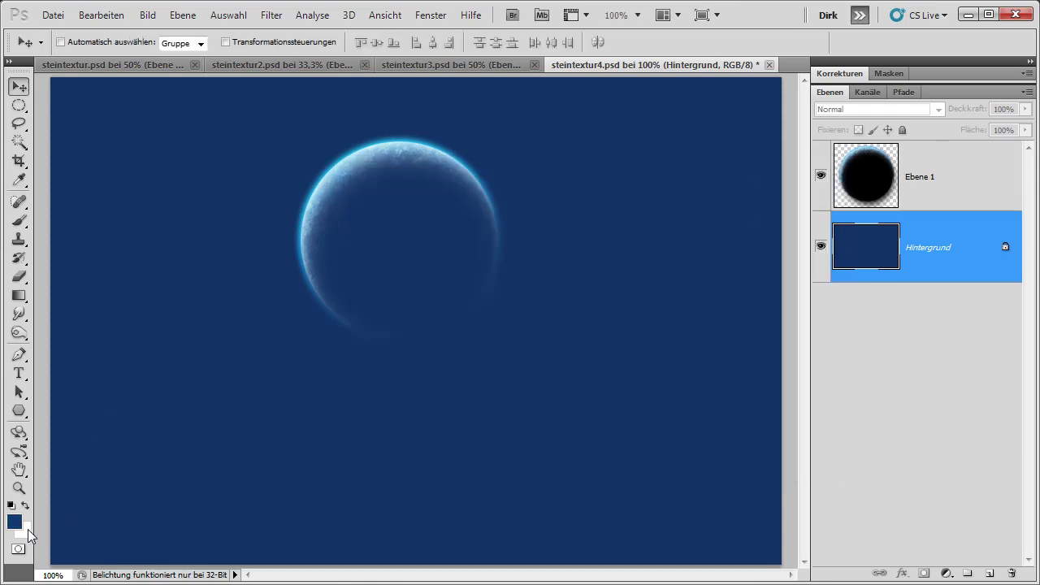
click(26, 532)
drag(662, 443, 549, 446)
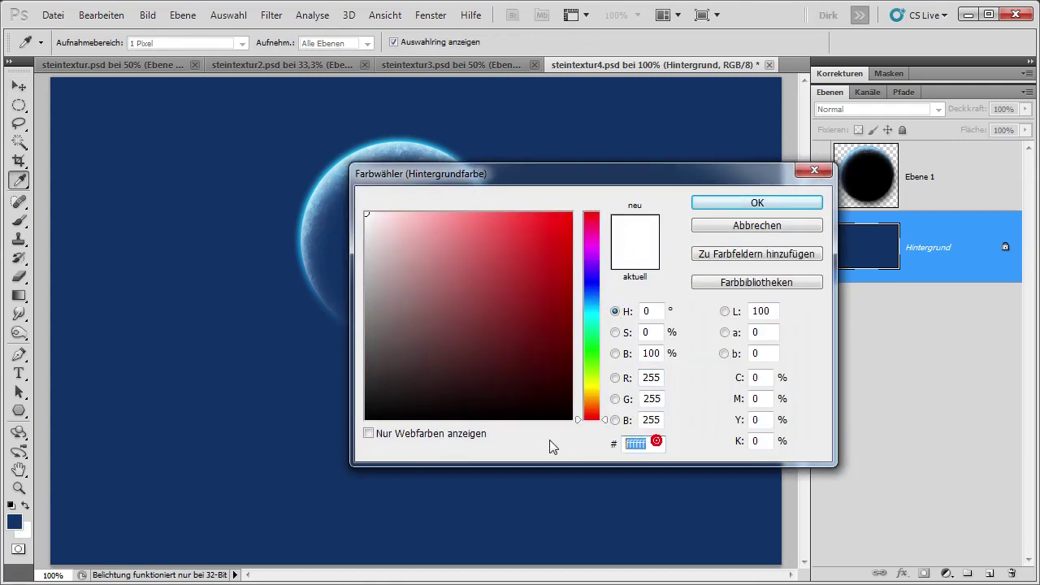
text(4477aa)
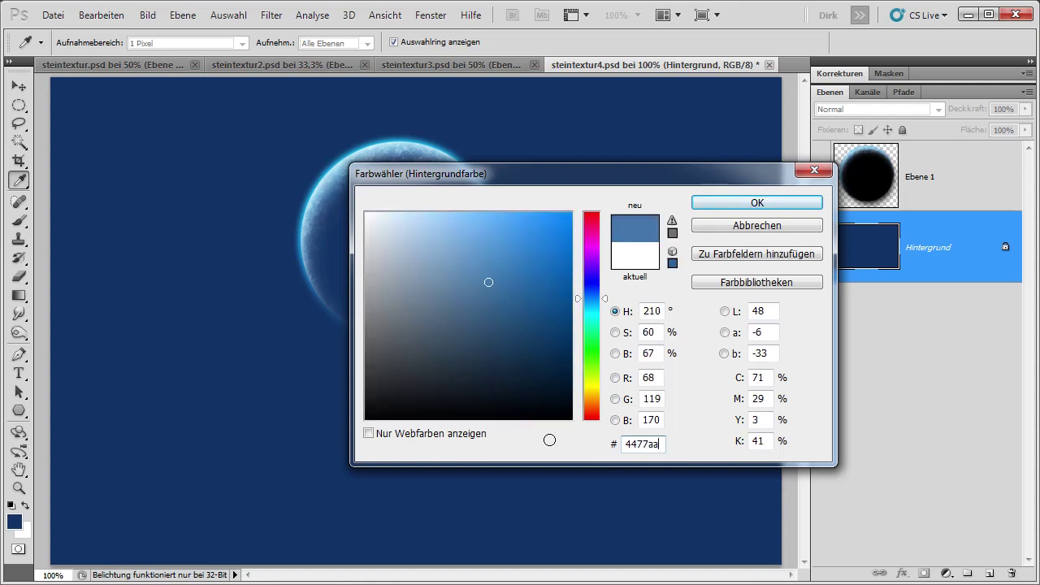
click(751, 205)
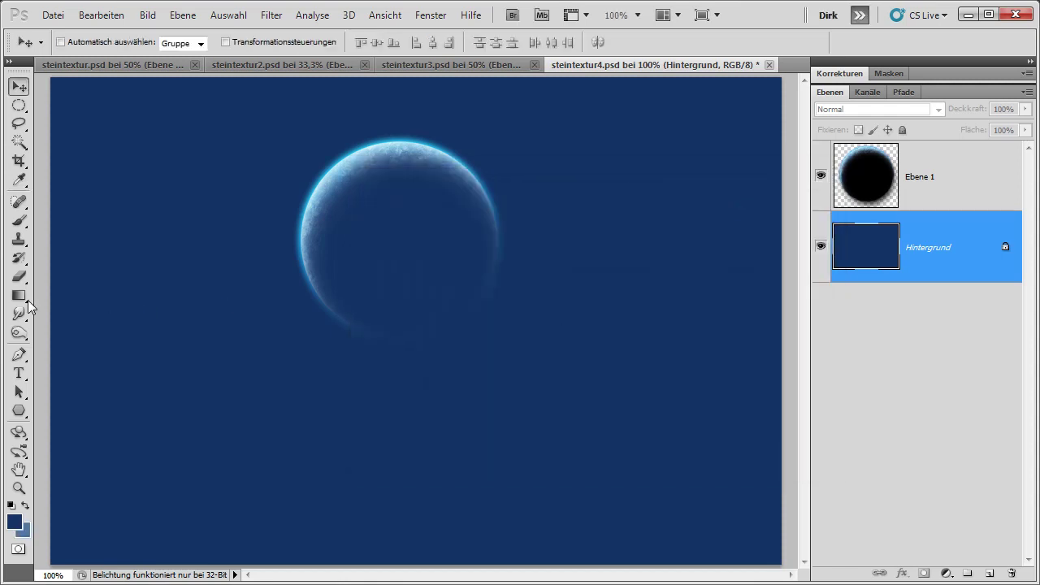
Step: Draw a top-to-bottom gradient across the Hintergrund layer
click(20, 296)
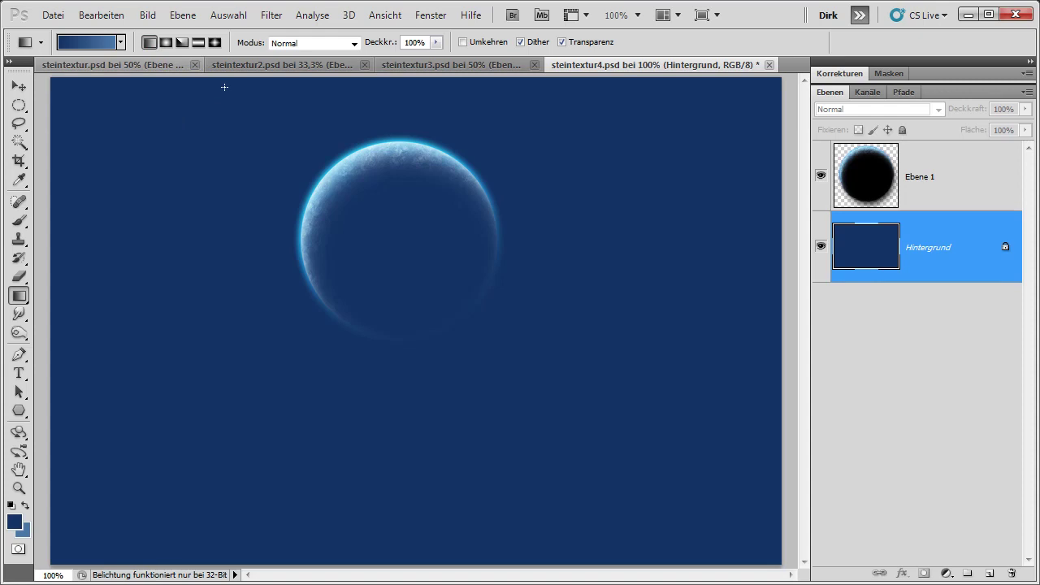
drag(225, 87, 181, 560)
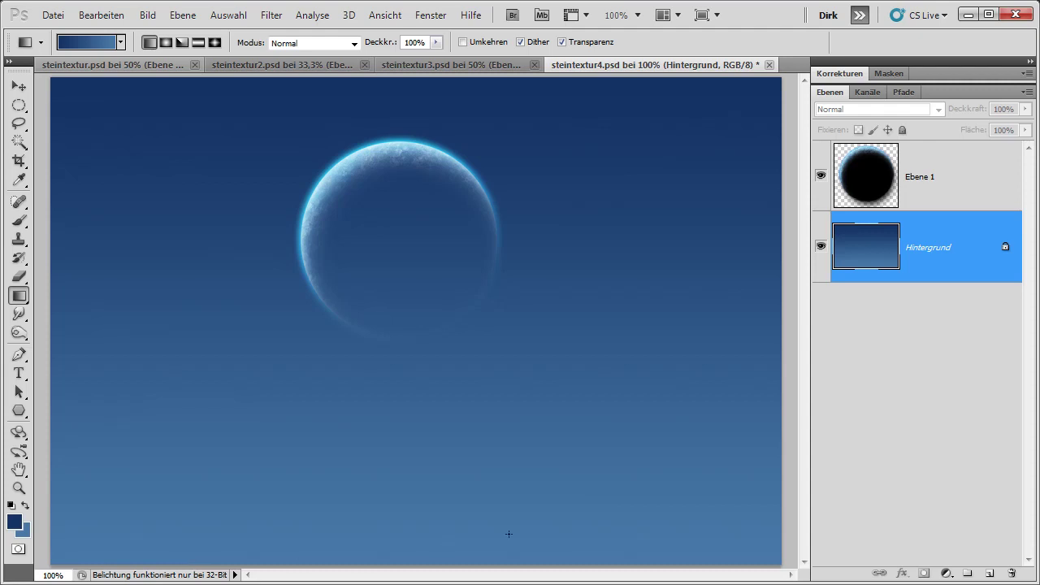
click(975, 185)
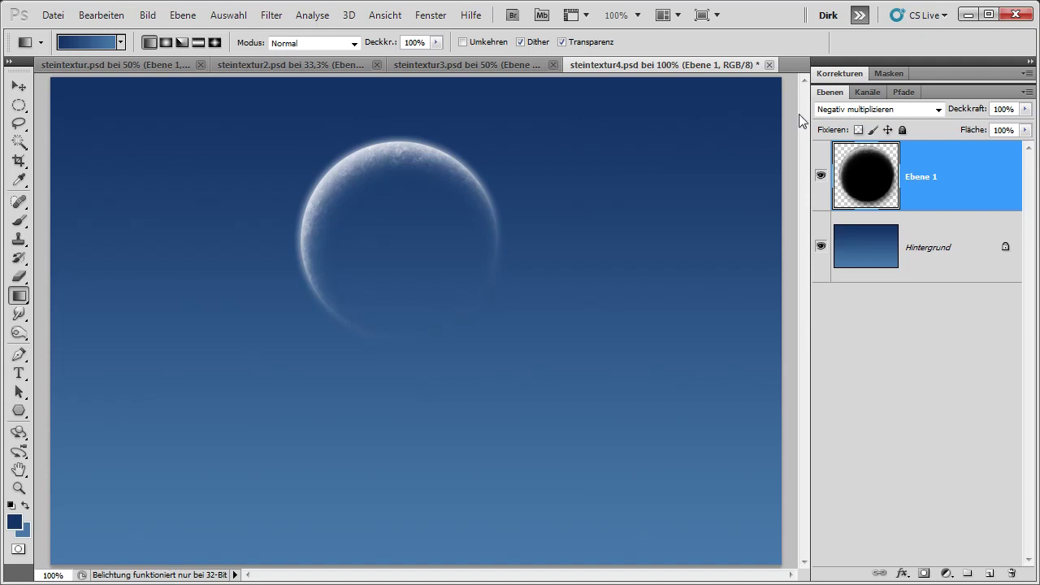
click(272, 15)
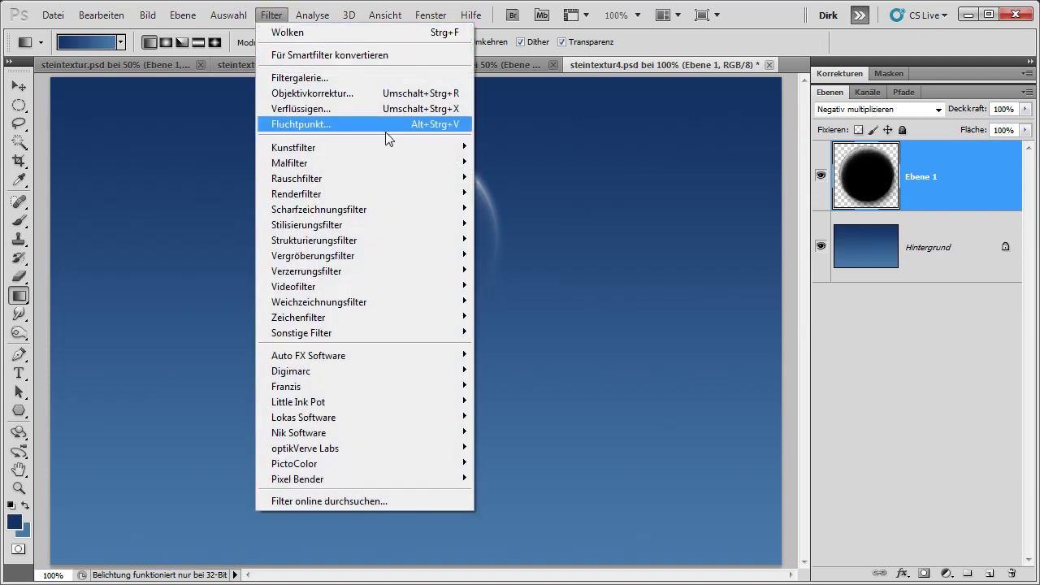
mouse_move(318, 209)
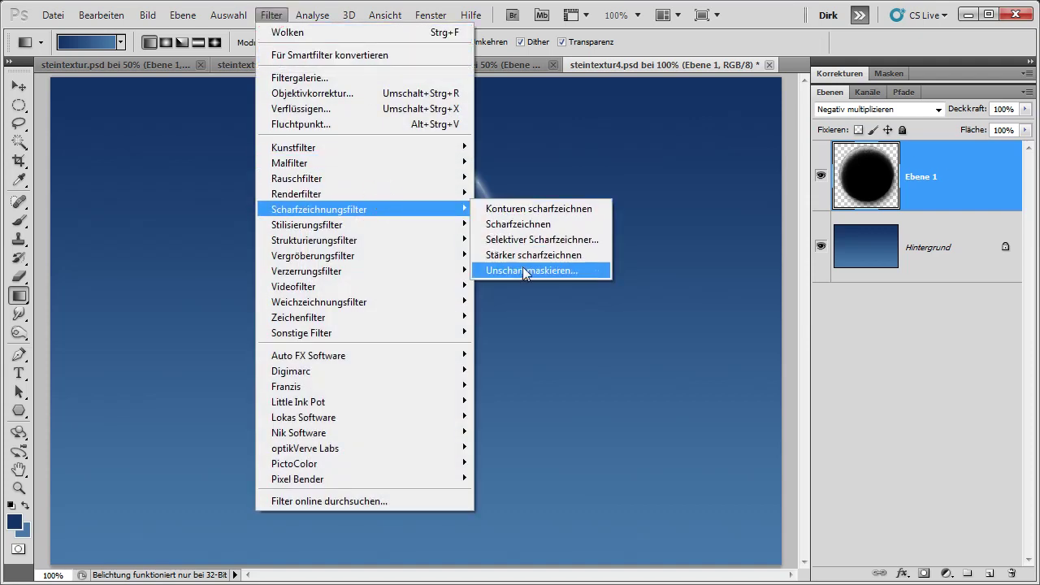
Step: Sharpen the crescent planet with Unsharp Mask at 380% strength
click(523, 268)
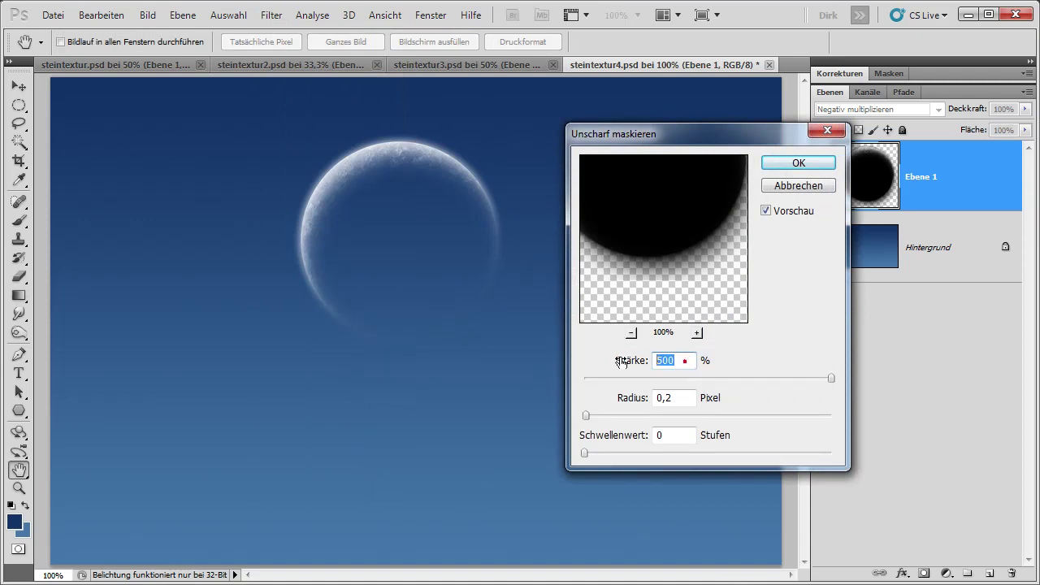
text(380)
drag(664, 220, 683, 264)
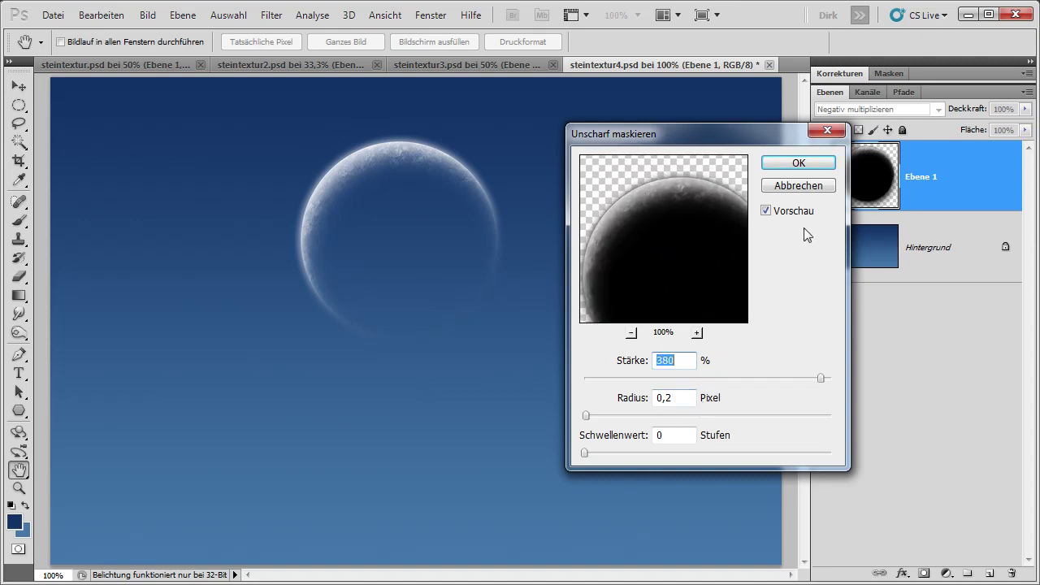
click(799, 163)
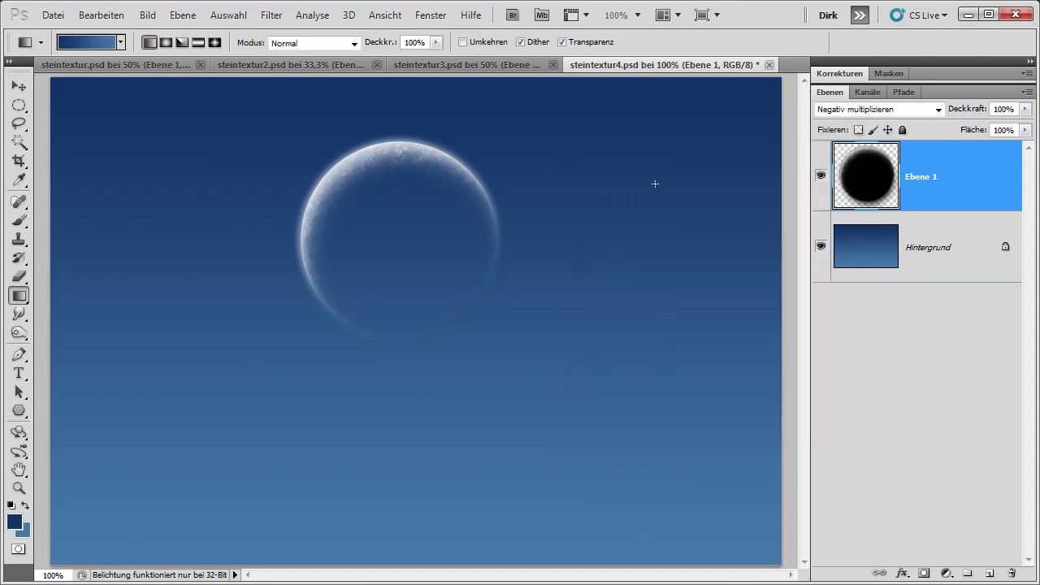
Step: Flip the crescent horizontally so its lit edge faces right, and duplicate its layer
click(101, 15)
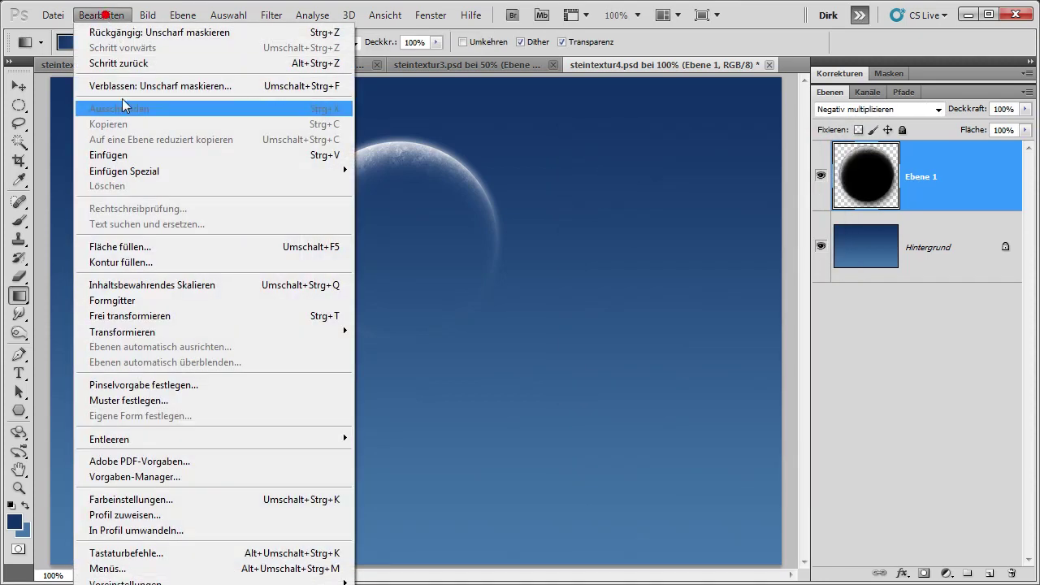
click(172, 332)
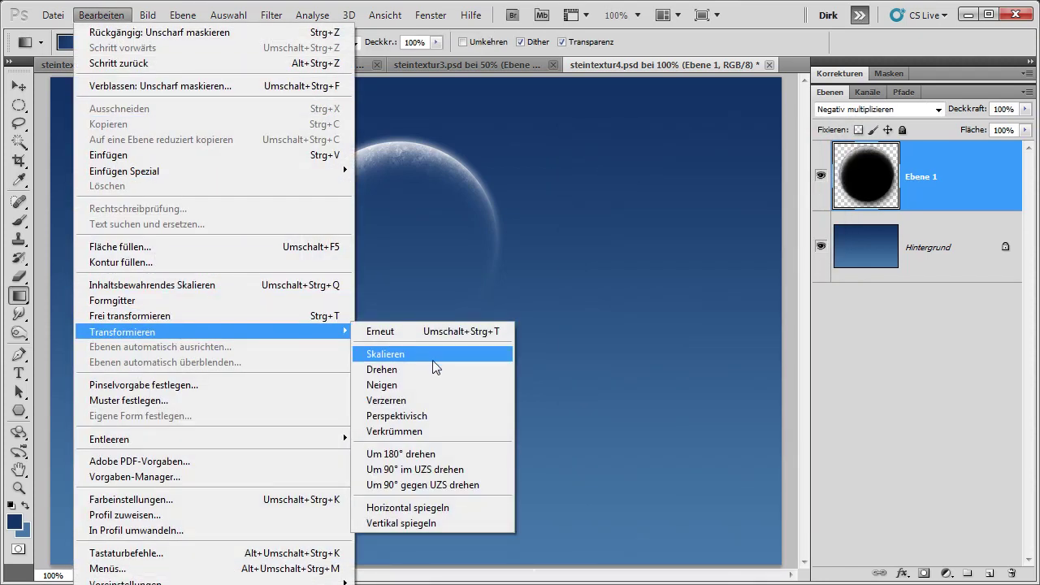
click(425, 506)
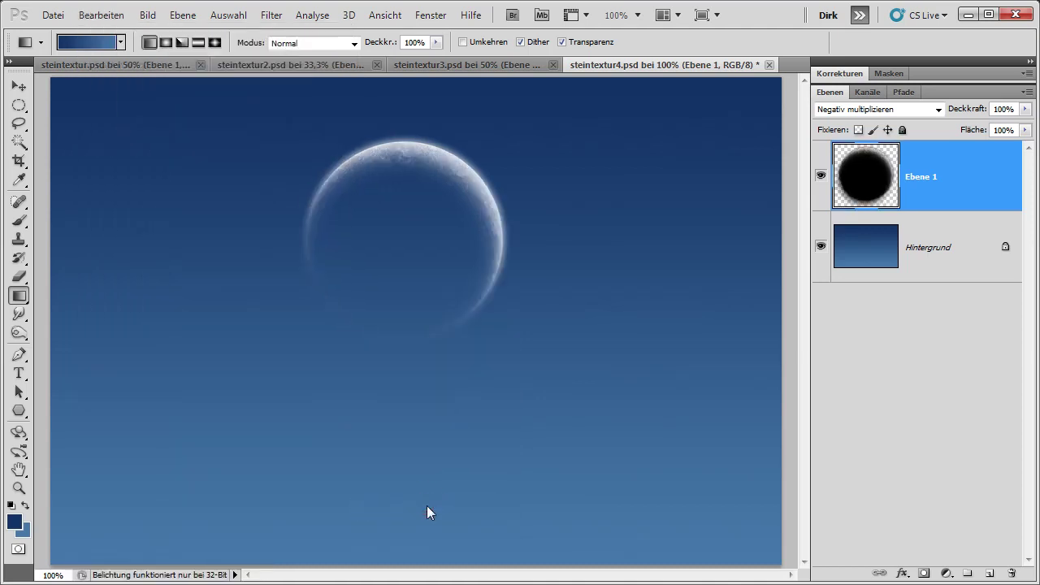
key(ctrl+j)
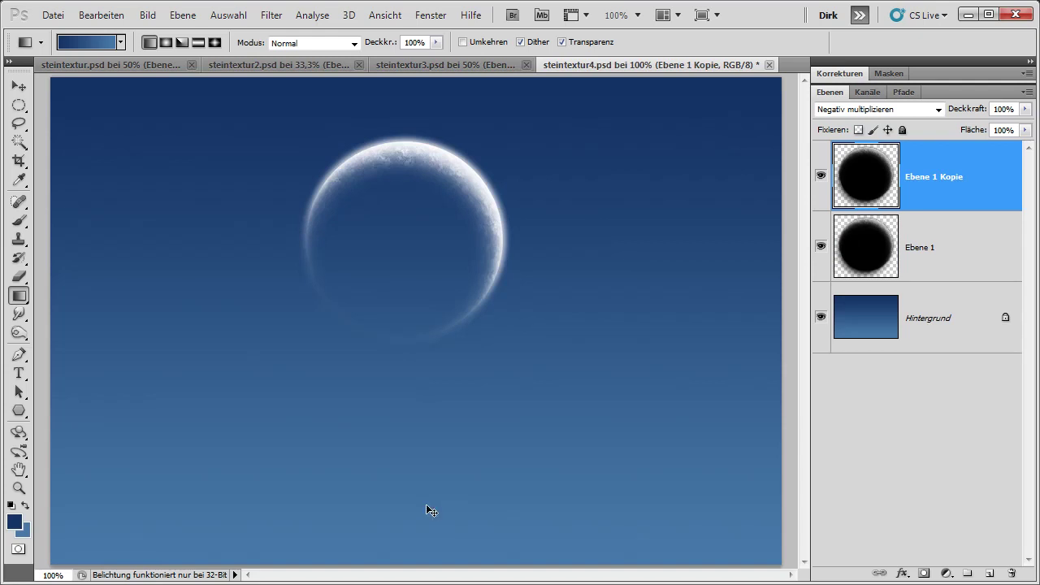
Step: Scale the copied crescent to -20% width and 20% height, and move it upper right
key(ctrl+t)
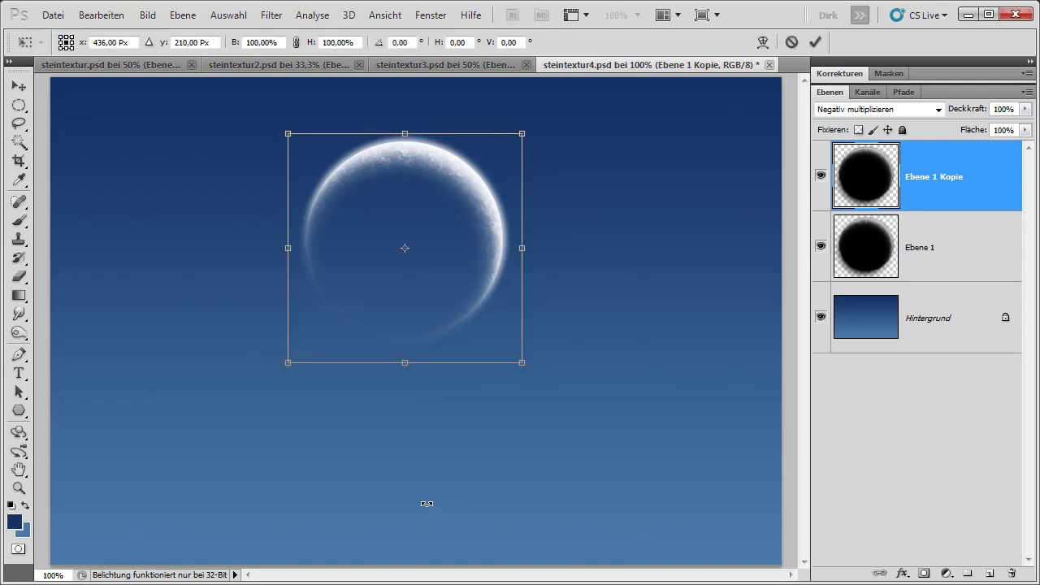
click(250, 43)
text(-)
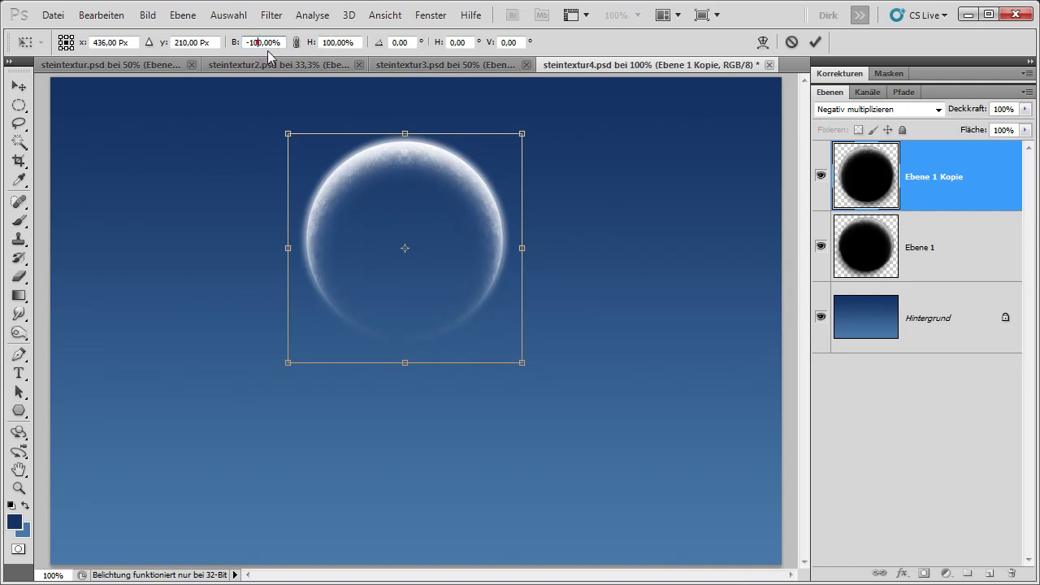
text(20)
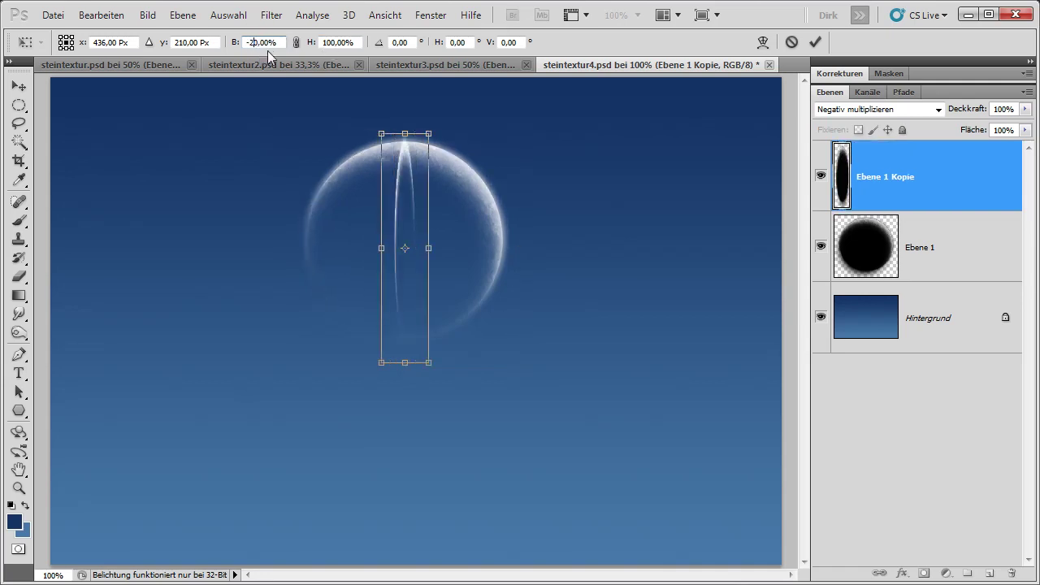
double_click(332, 42)
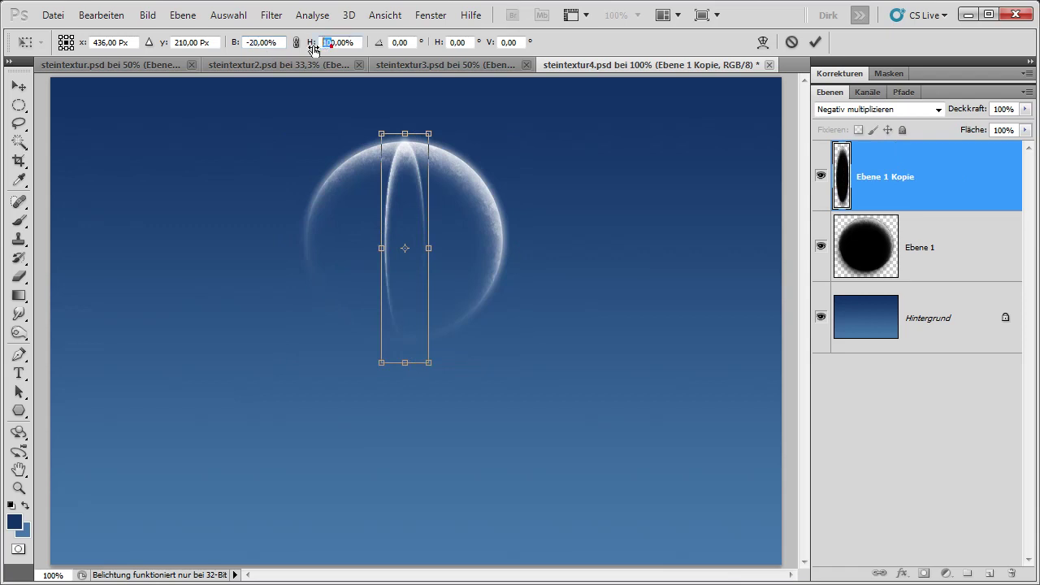
text(20)
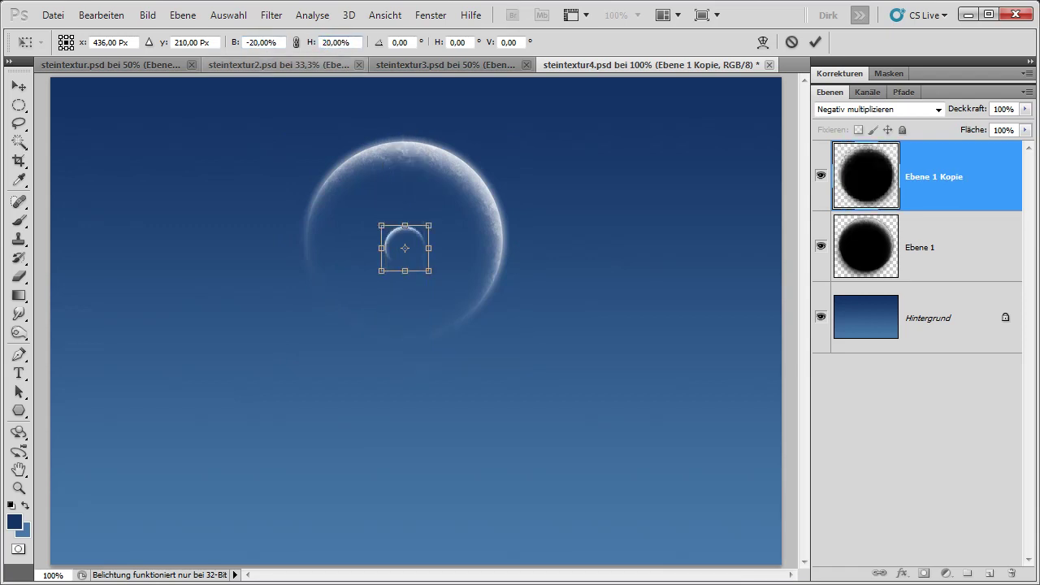
key(Return)
key(g)
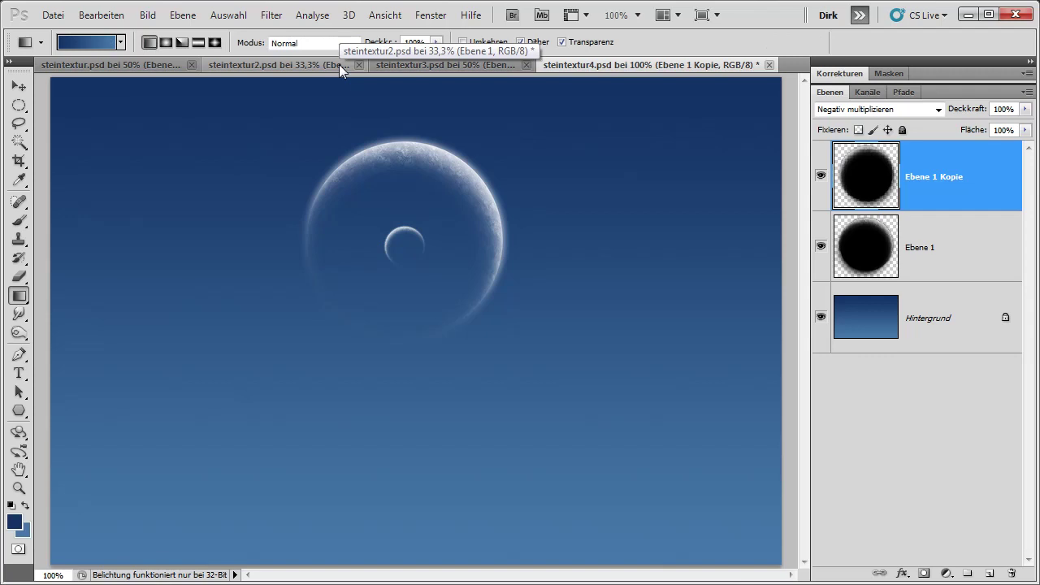
key(v)
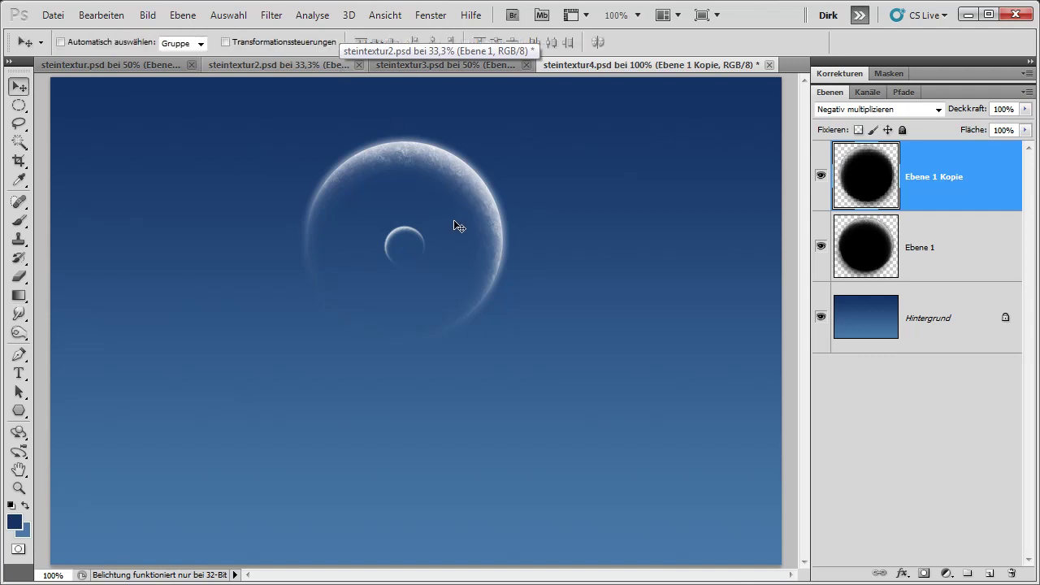
drag(411, 247, 684, 231)
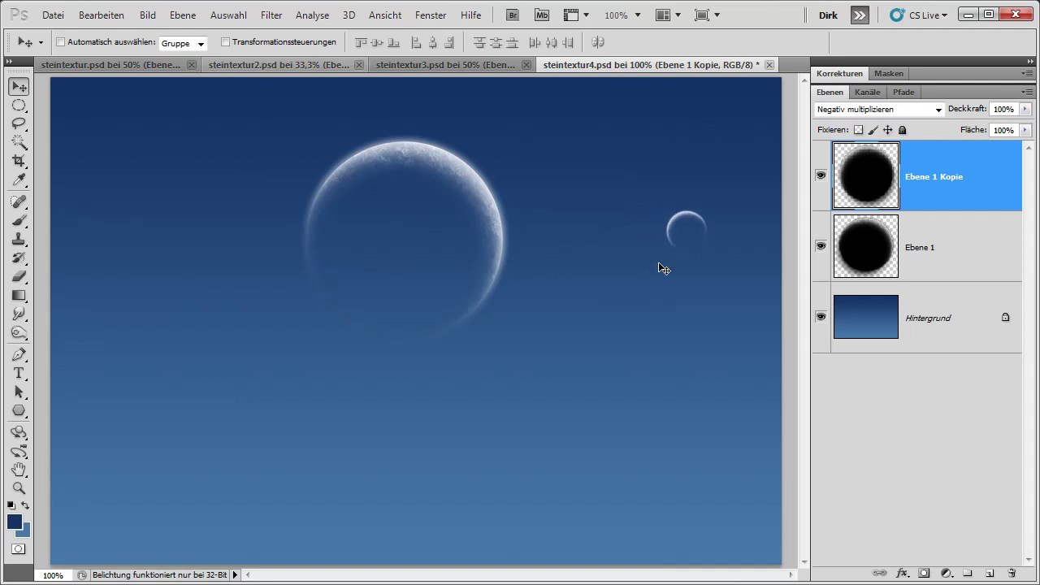
Step: Add a new black-filled layer set to Negativ multiplizieren blend mode
click(990, 573)
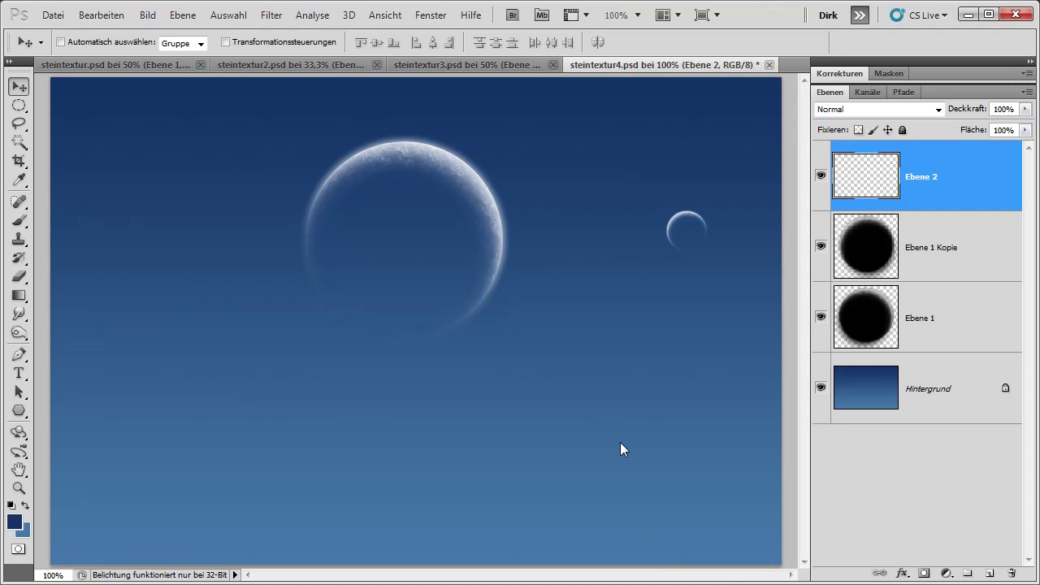
click(101, 14)
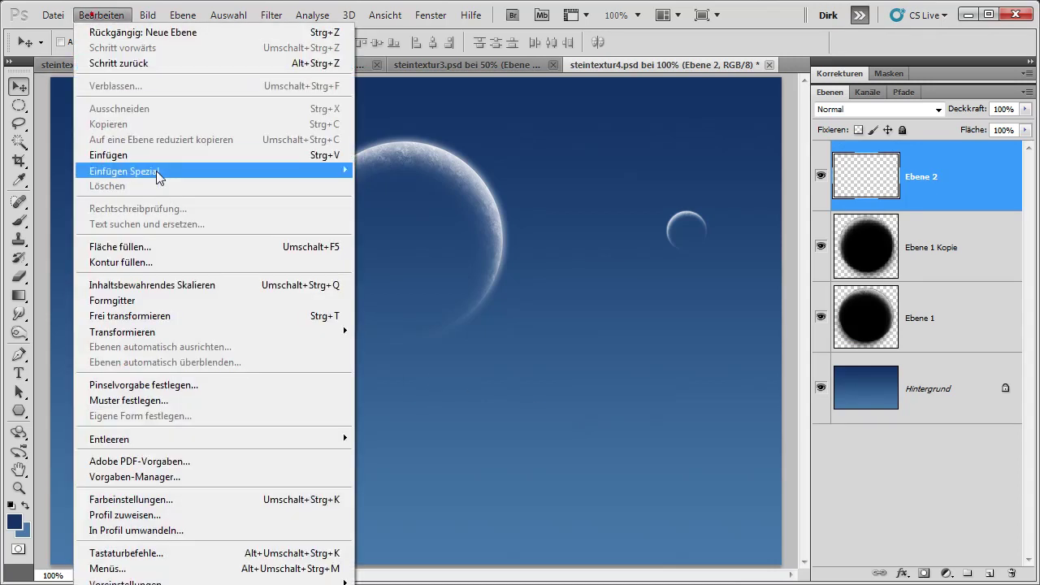
click(149, 250)
click(712, 283)
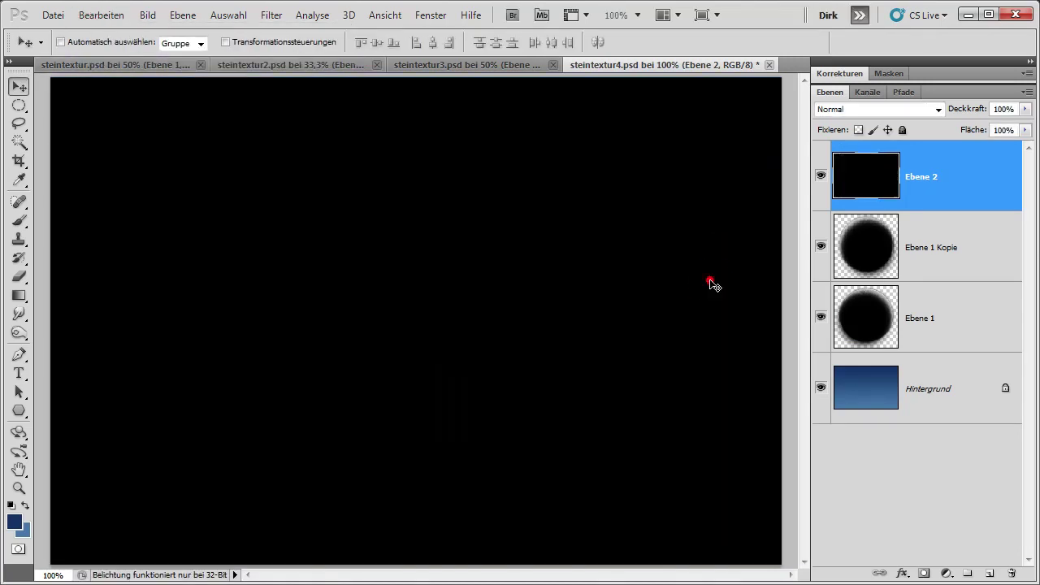
click(869, 109)
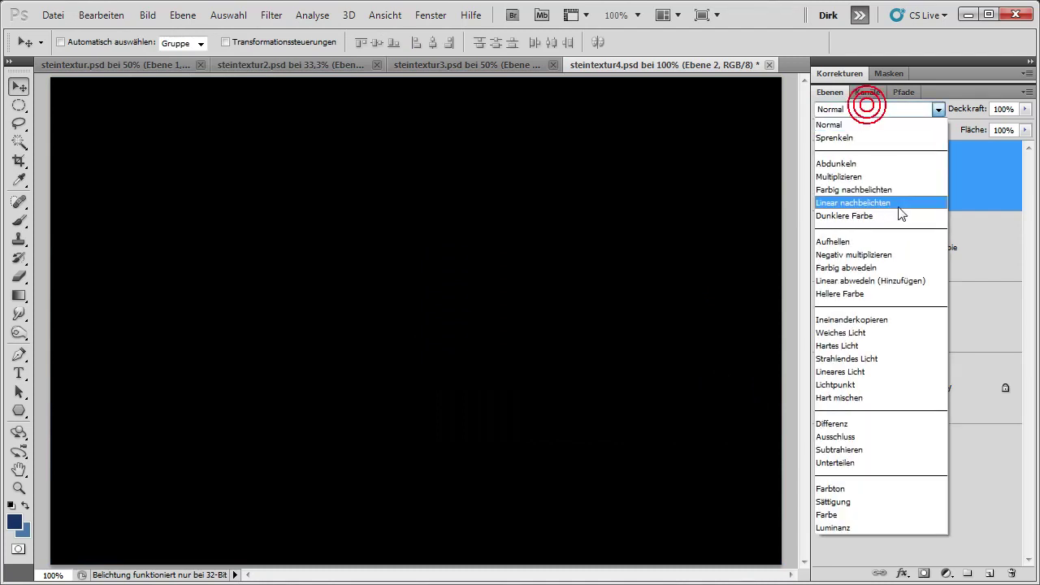
click(885, 255)
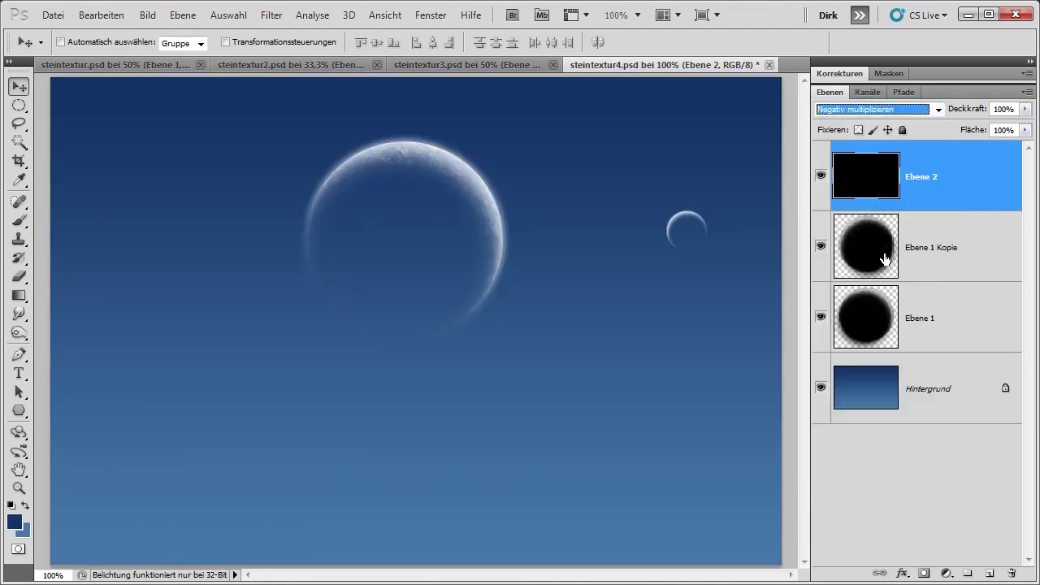
click(271, 15)
Step: Render a 105 mm Blendenflecke lens flare on the black layer, centred just above-left of the moon
click(319, 195)
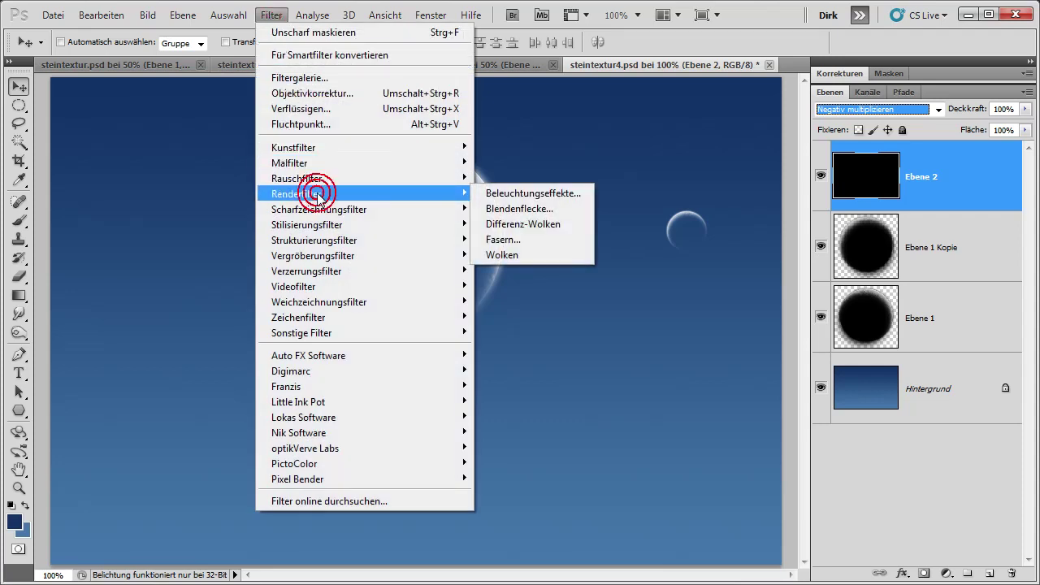
click(518, 208)
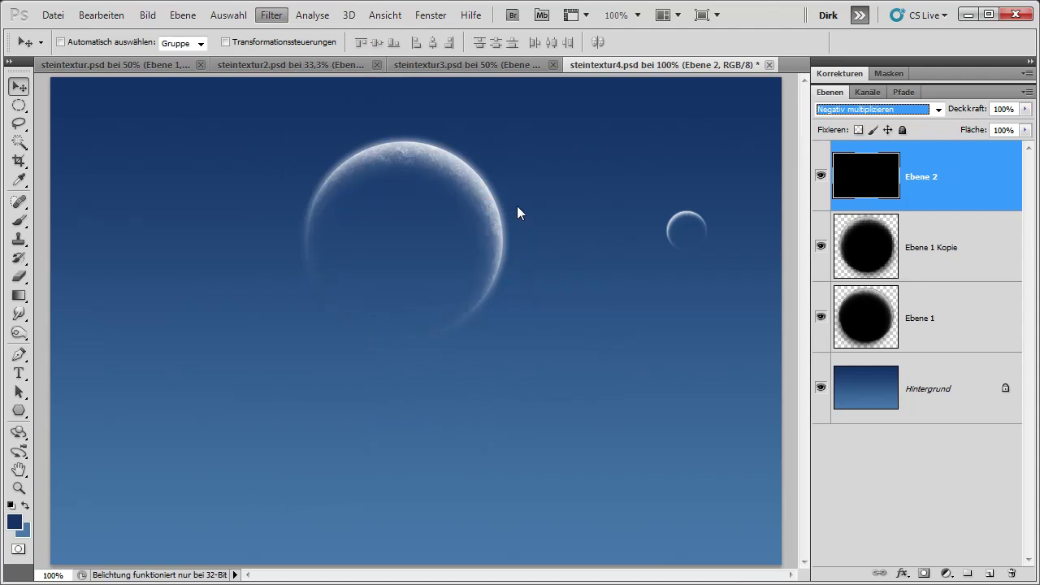
drag(539, 55, 588, 141)
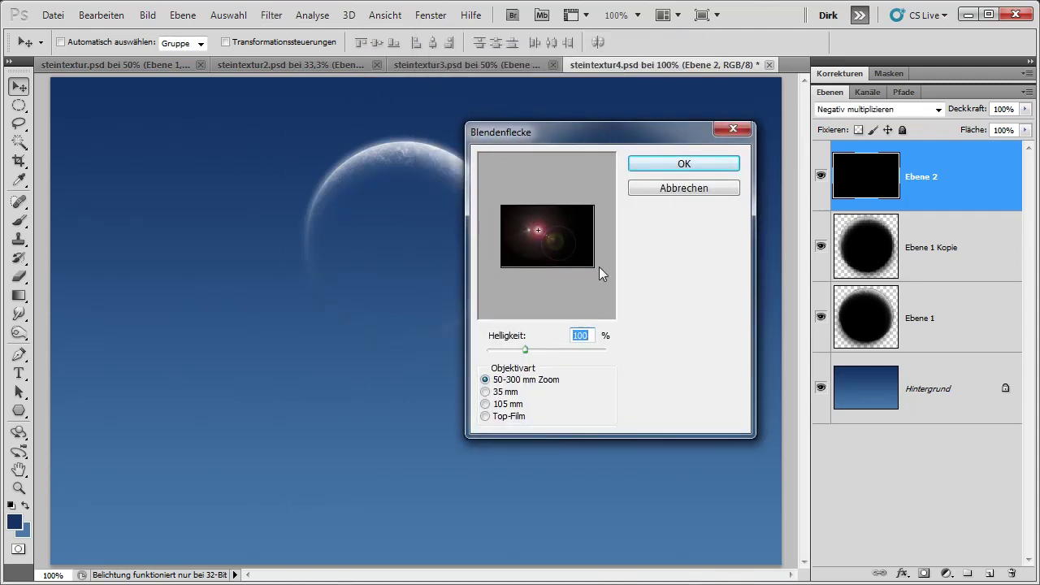
click(486, 404)
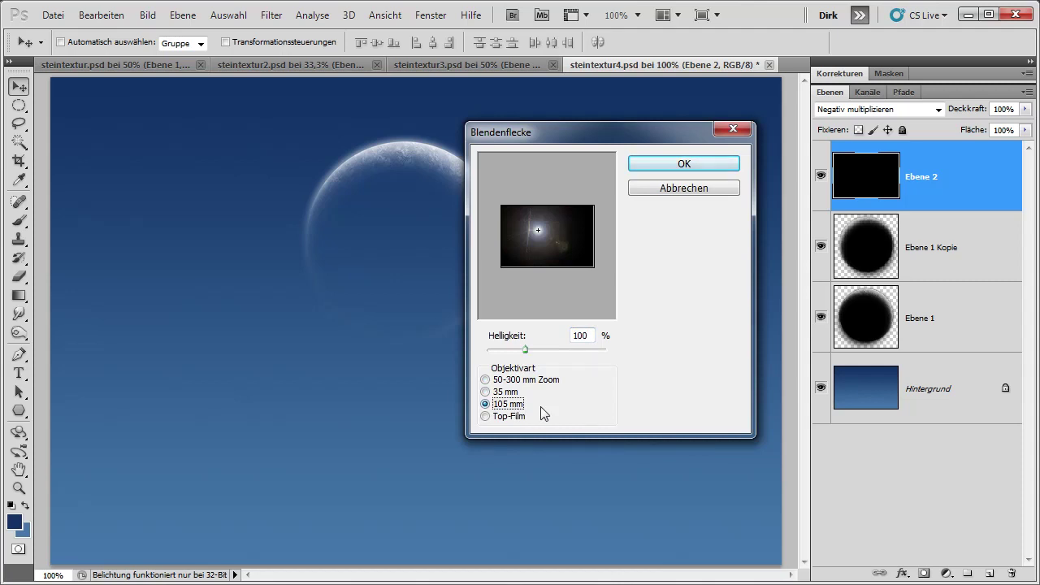
click(571, 218)
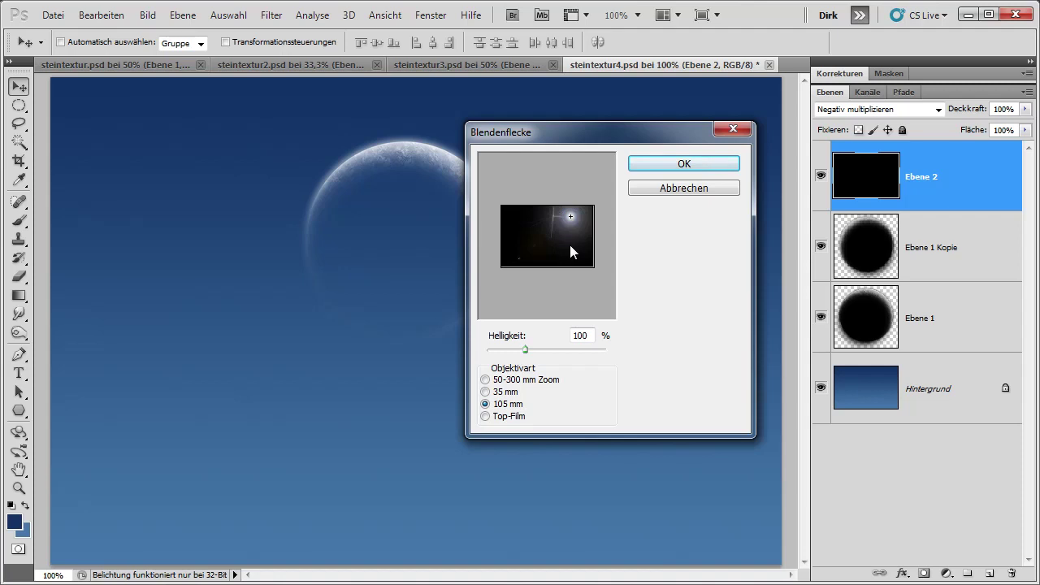
click(572, 220)
click(684, 164)
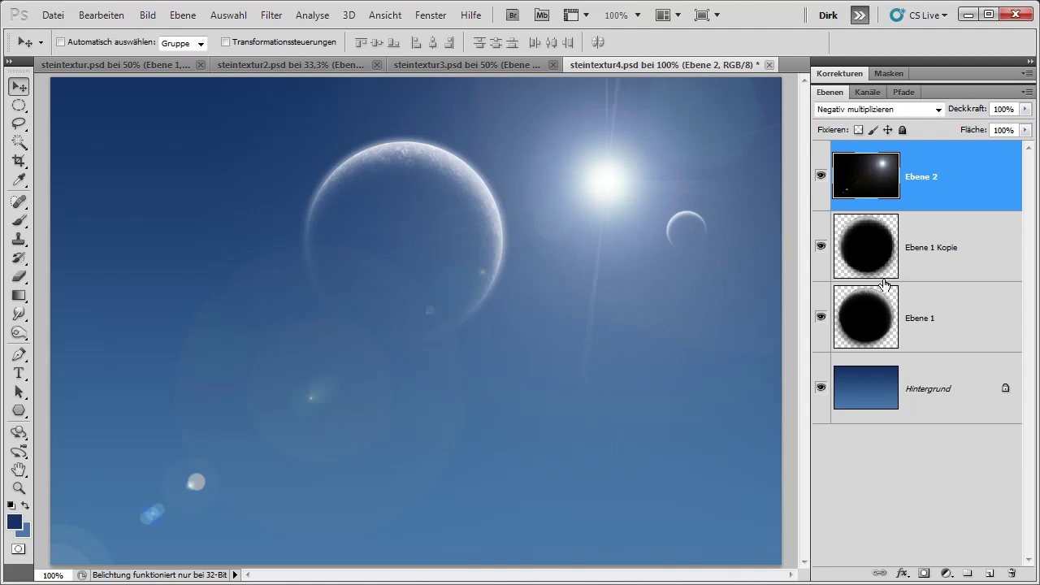
click(987, 573)
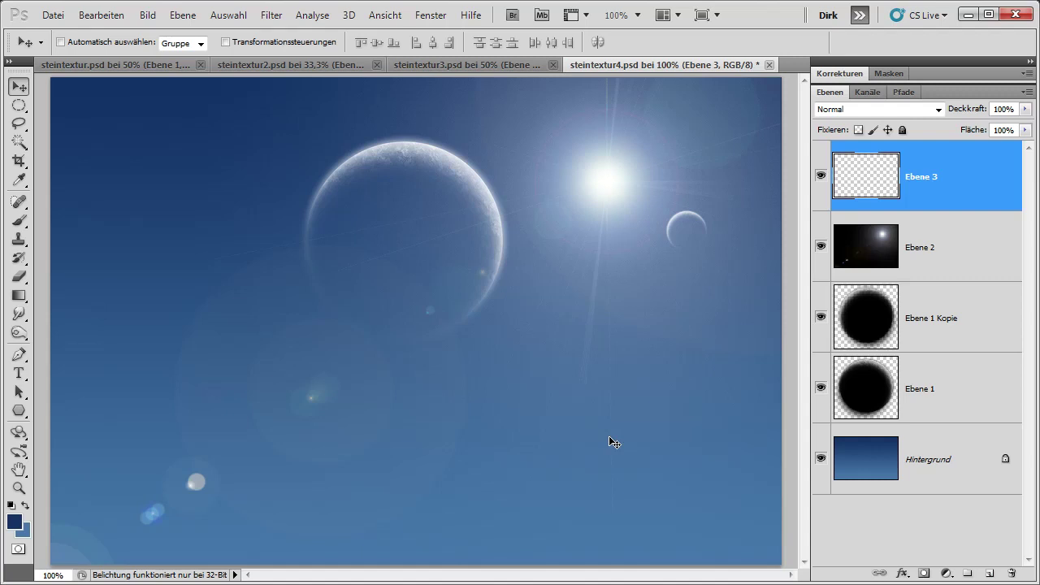
Step: Stamp white clouds at the lower left and lower right with a 360 px cloud brush
click(19, 221)
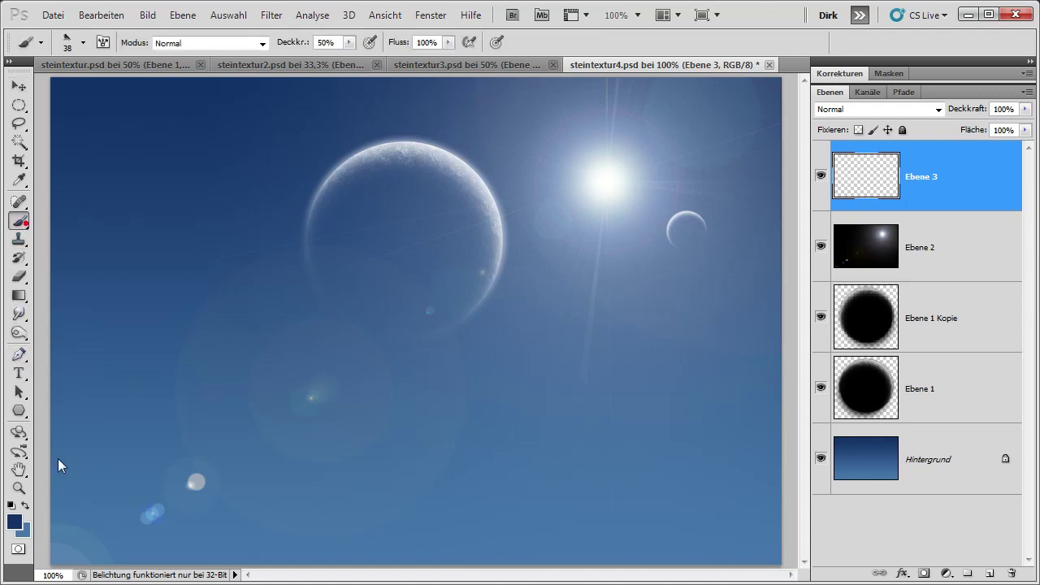
click(10, 504)
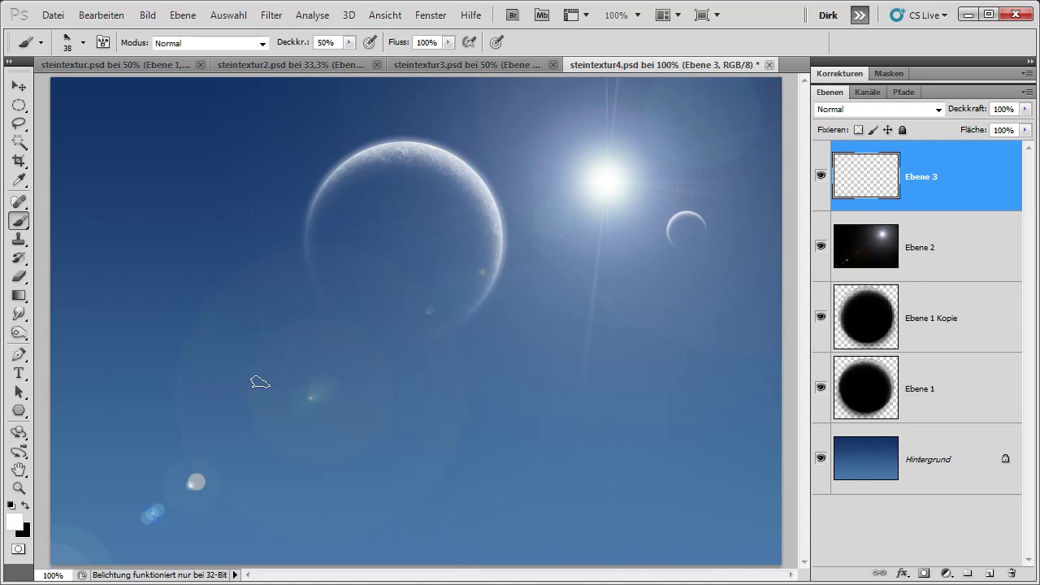
click(83, 43)
drag(304, 168, 298, 240)
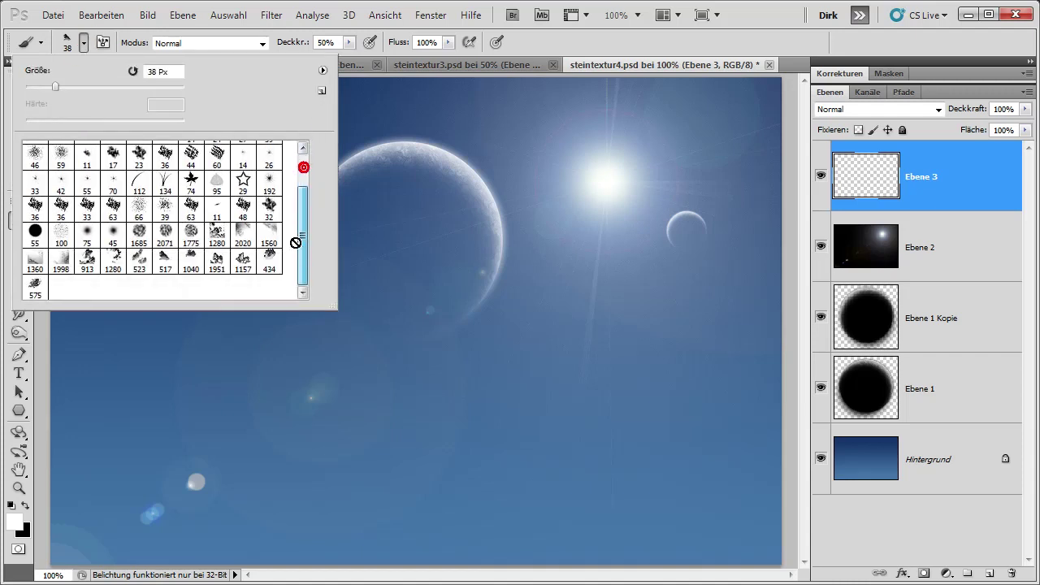
click(243, 261)
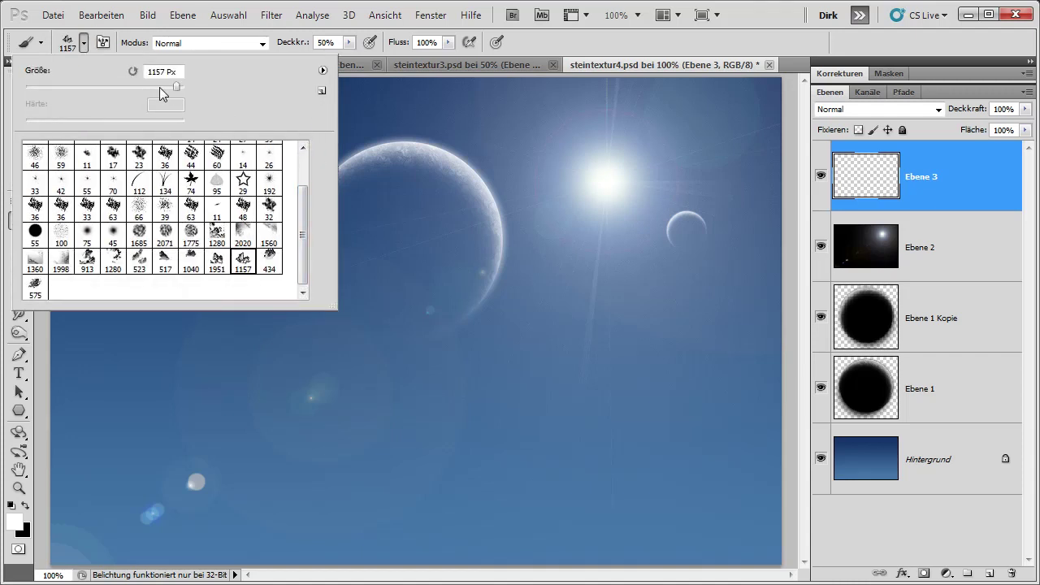
drag(158, 89, 156, 87)
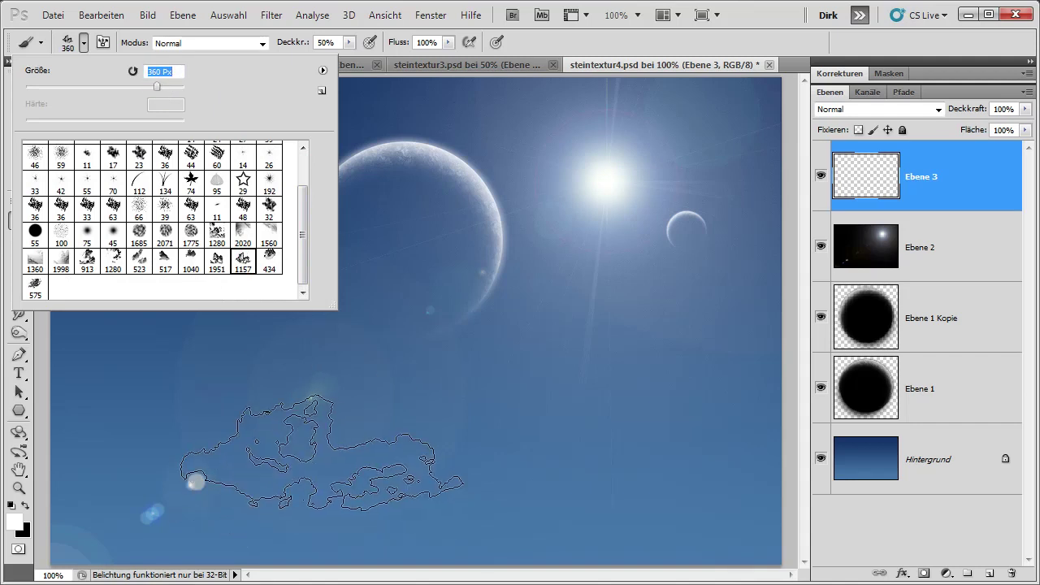
click(163, 506)
click(163, 507)
click(671, 501)
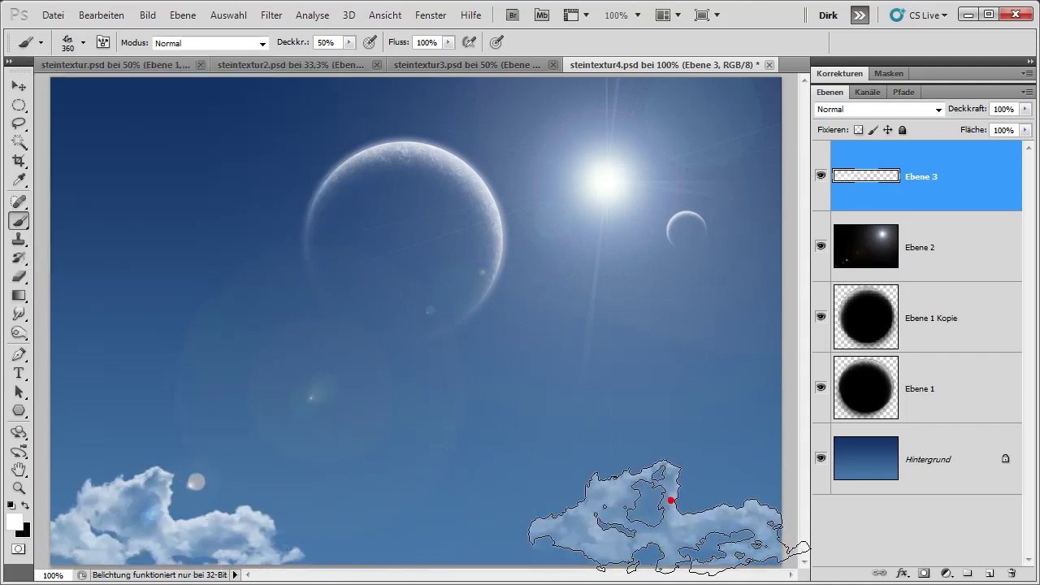
Step: Stamp a white cloud across the bottom centre with the cloud brush at 380 px
click(83, 42)
click(246, 261)
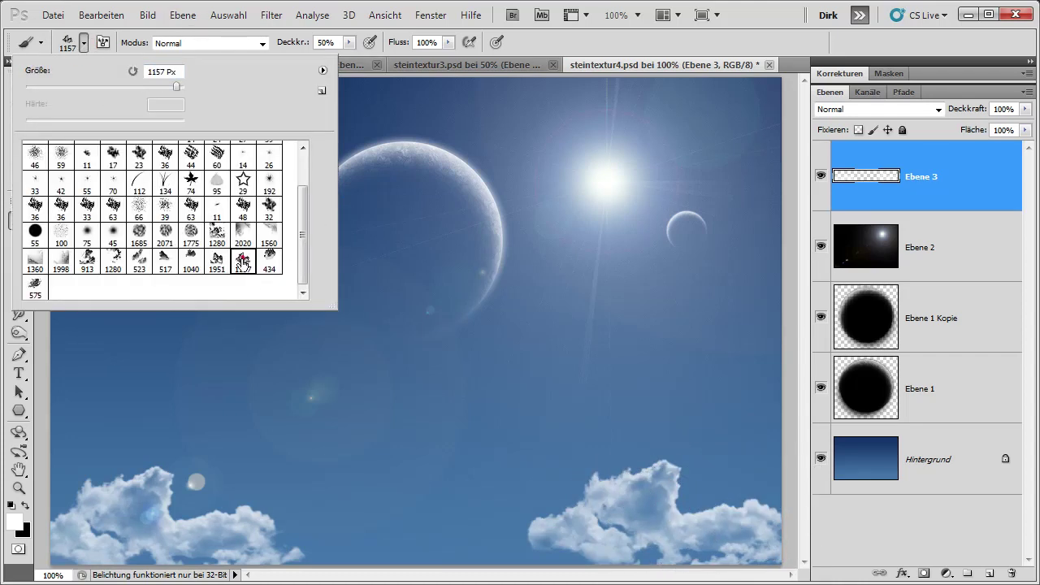
click(158, 85)
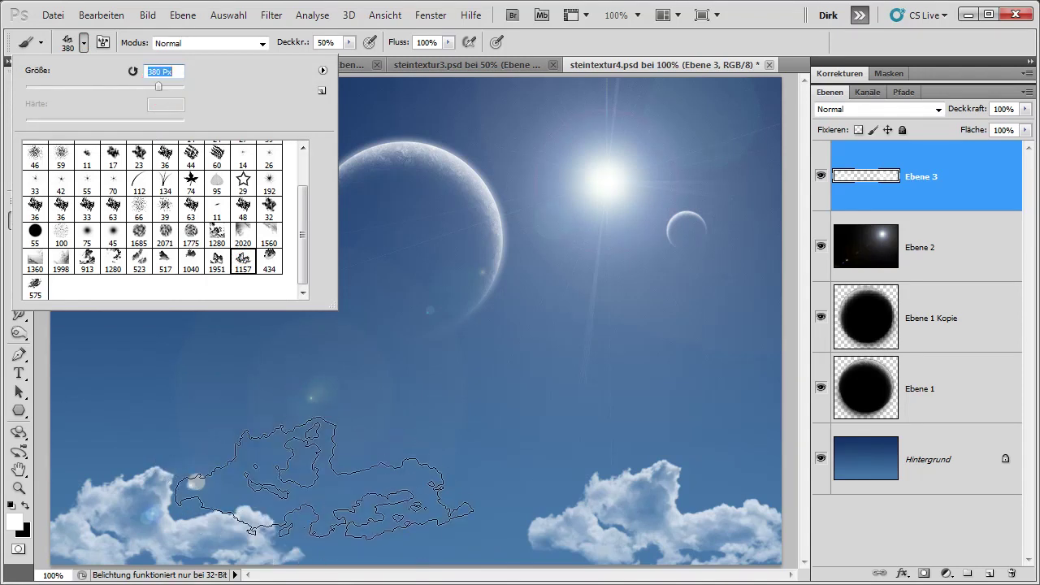
key(Return)
click(335, 489)
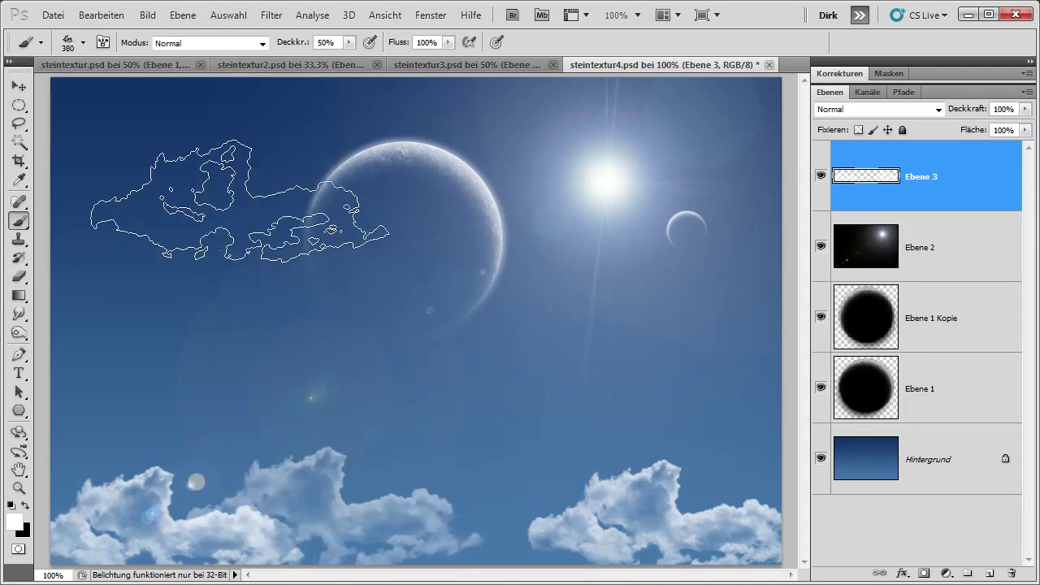
click(84, 43)
Step: Add clouds at the bottom right and lower left using cloud brushes at 329 and 349 px
click(191, 259)
drag(159, 86, 154, 86)
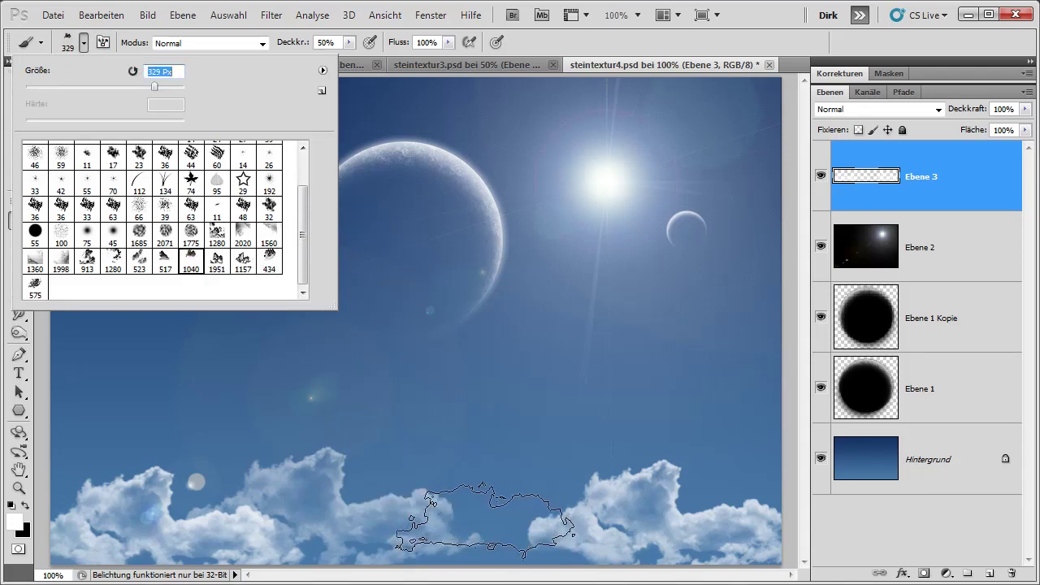
click(406, 532)
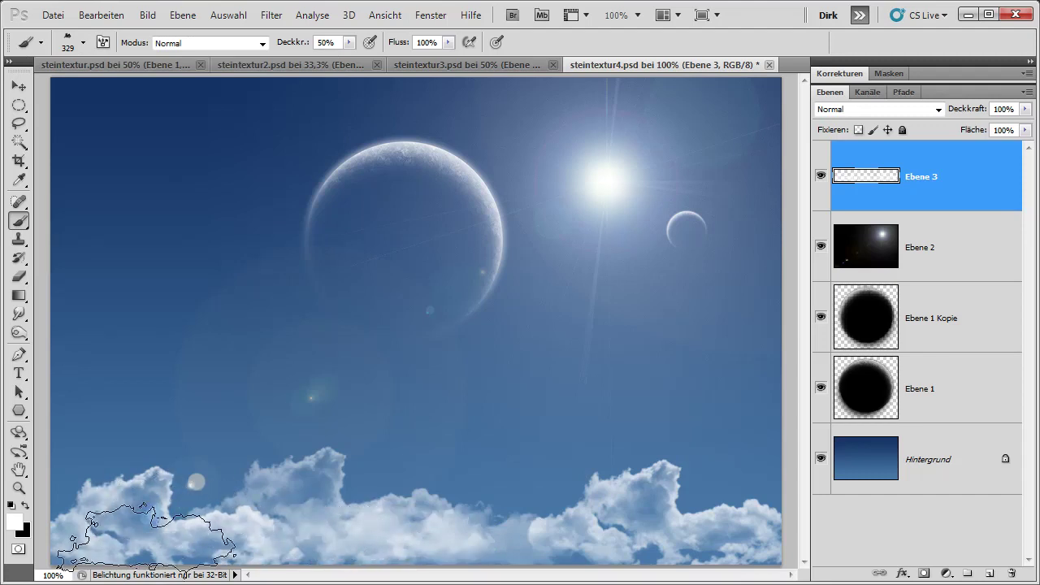
drag(633, 532, 639, 562)
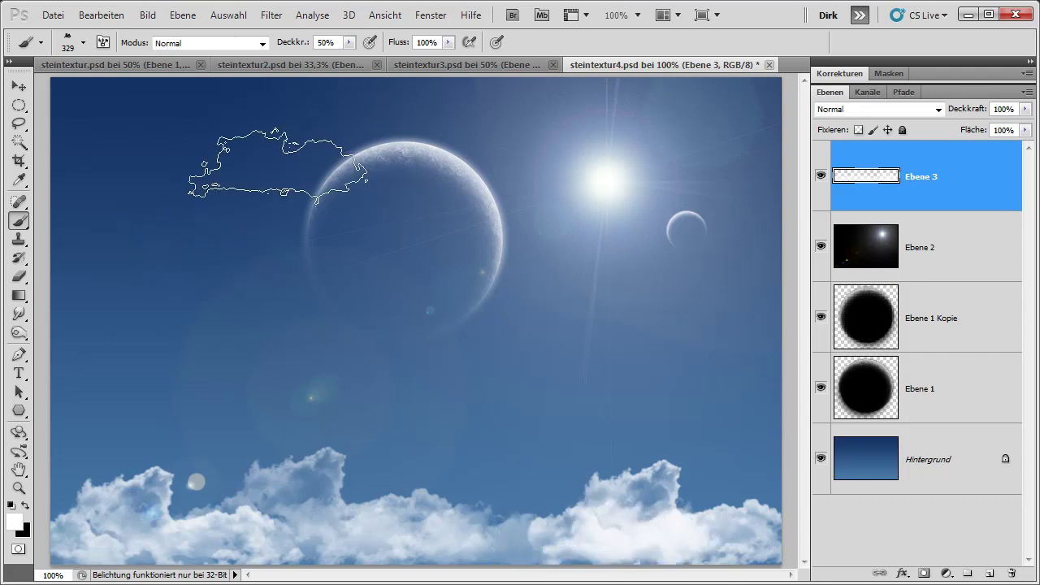
click(82, 42)
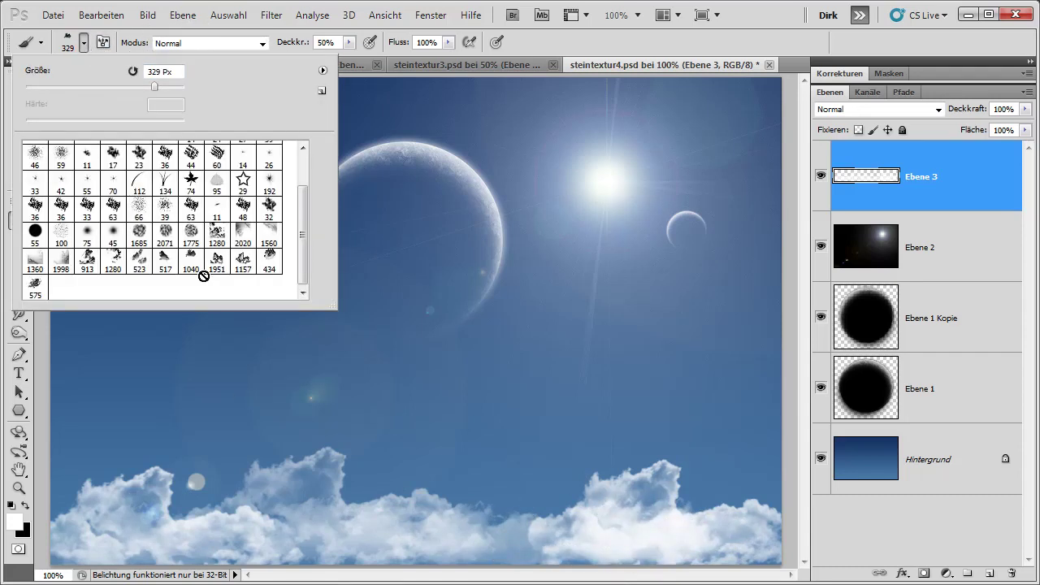
click(164, 263)
drag(155, 86, 156, 86)
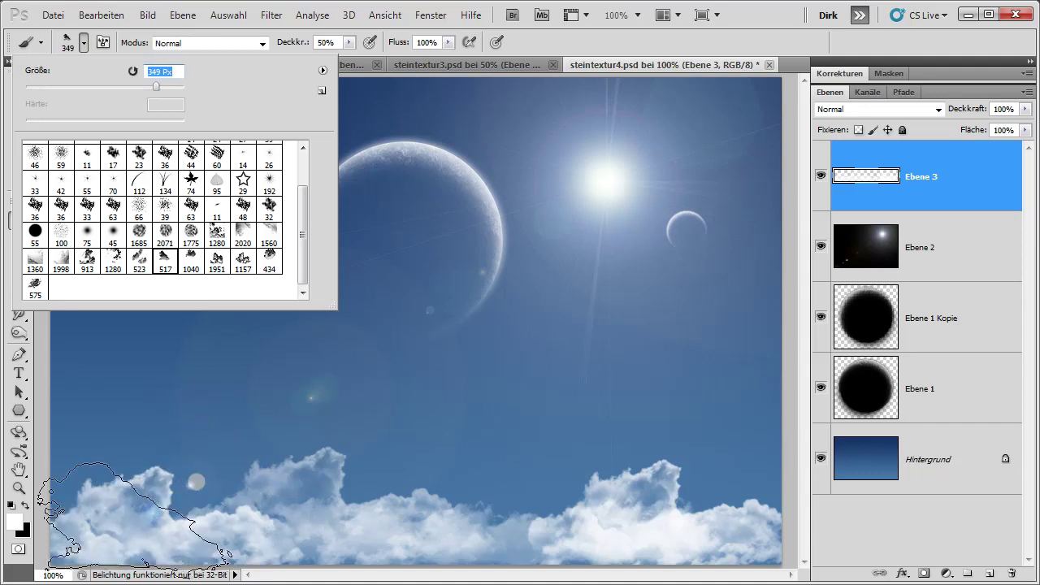
click(155, 530)
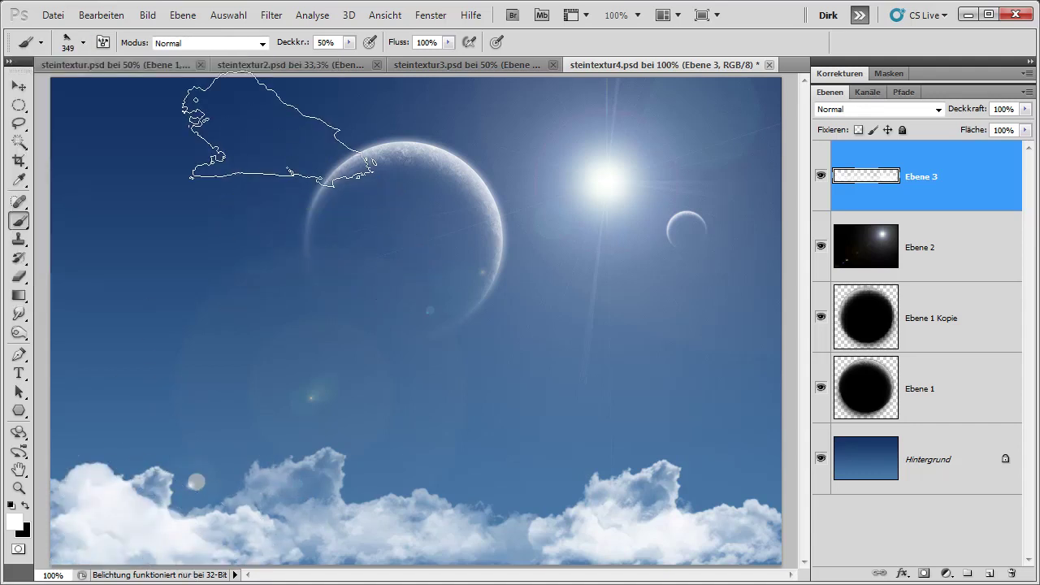
Step: Paint a tall cloud at the lower right with a 339 px cloud brush
click(83, 42)
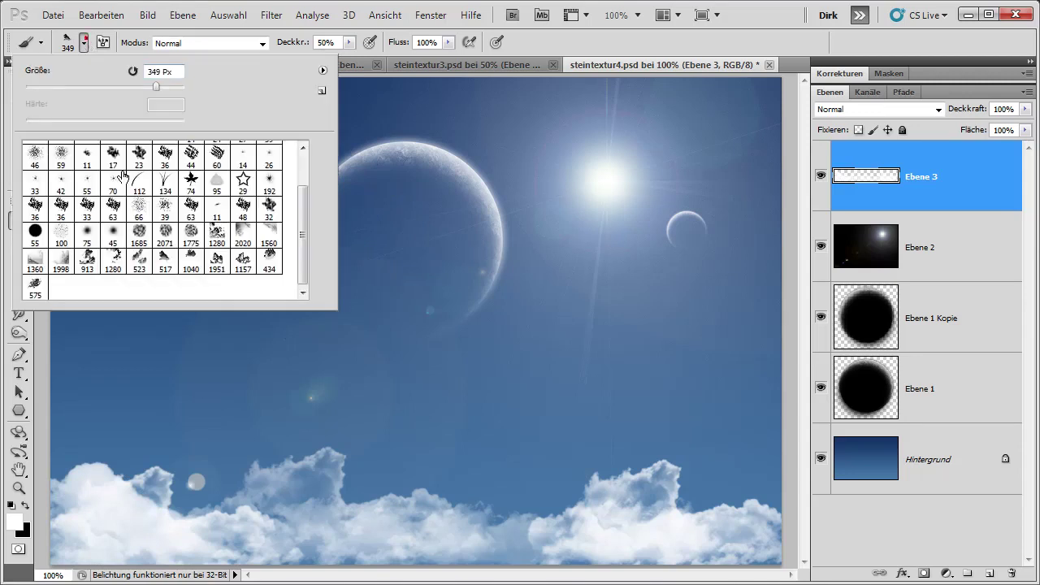
click(140, 261)
double_click(159, 71)
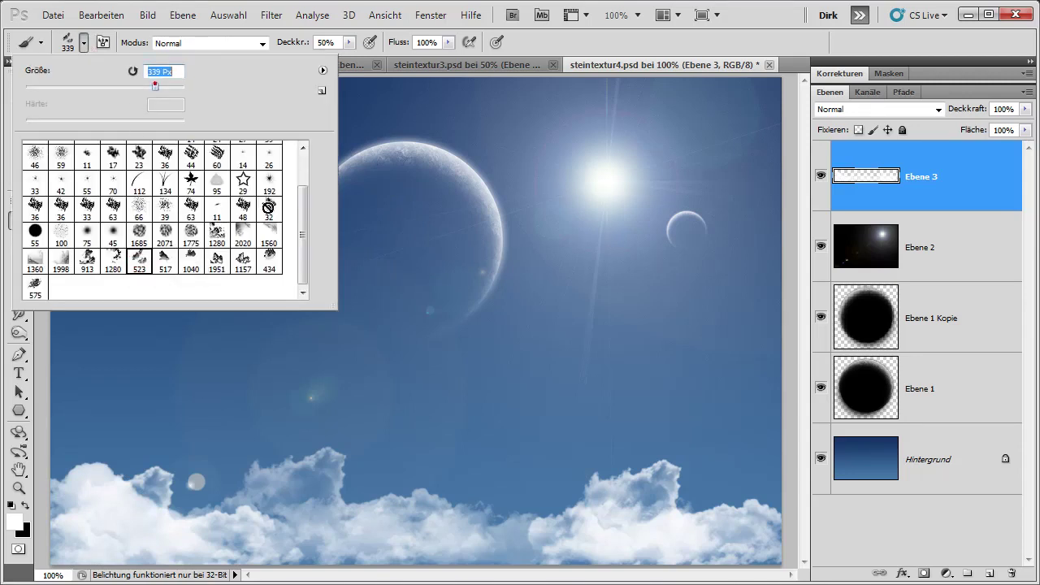
drag(664, 488, 643, 499)
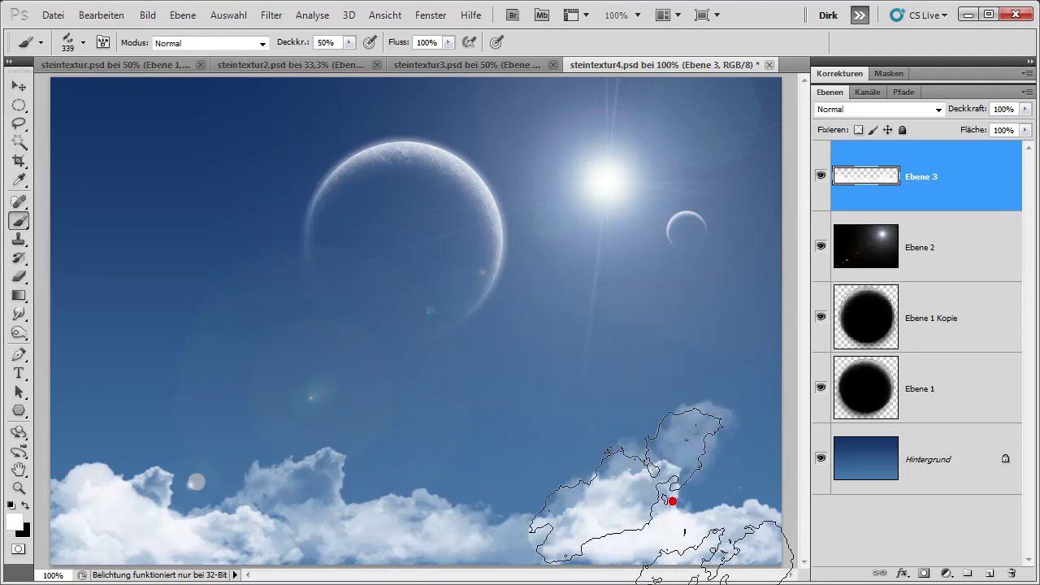
click(670, 501)
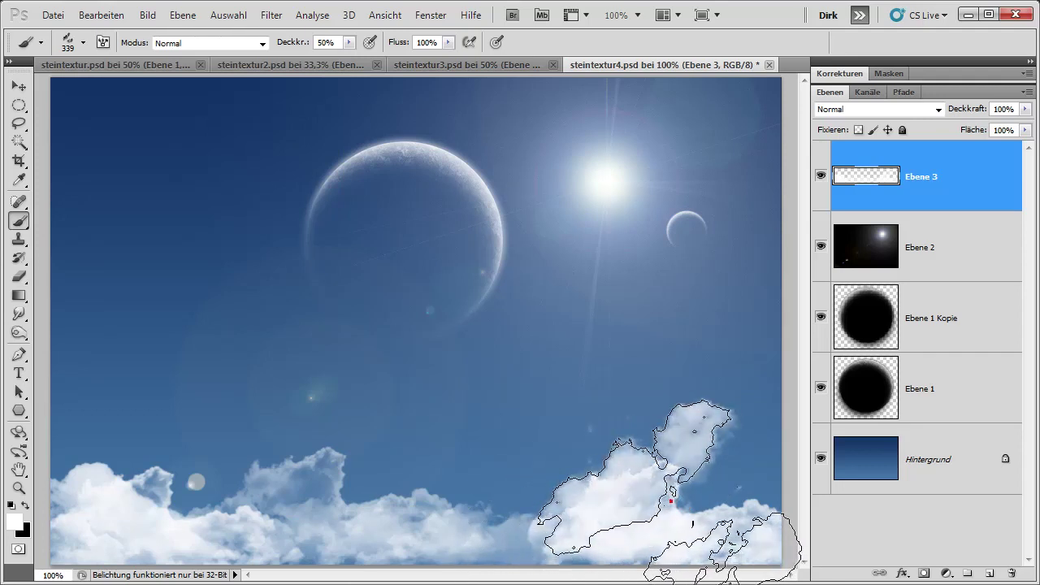
Step: Stamp large 666 px clouds across the bottom centre, then reset the brush to 298 px
click(83, 43)
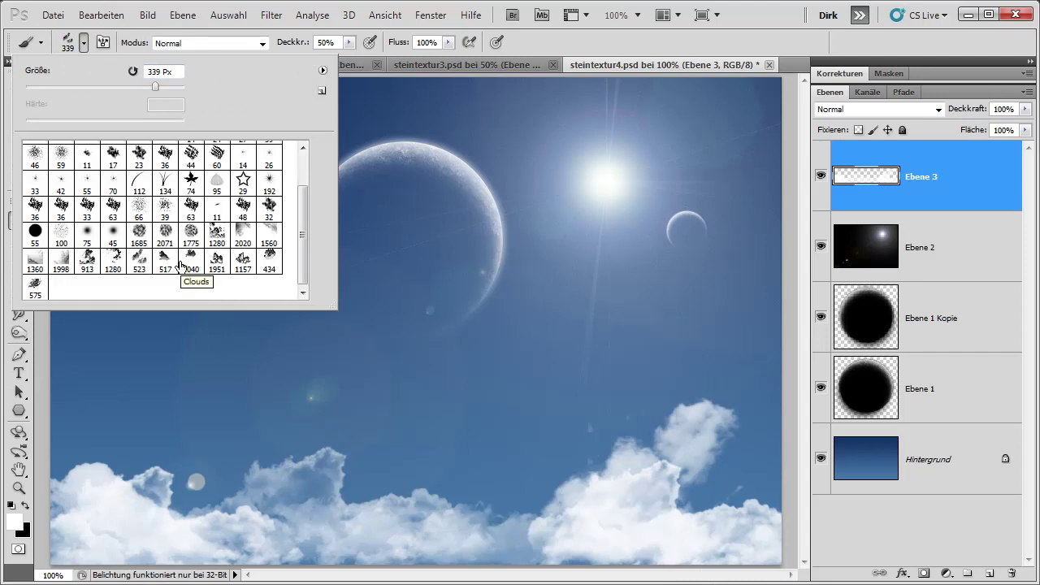
click(214, 261)
drag(155, 87, 171, 87)
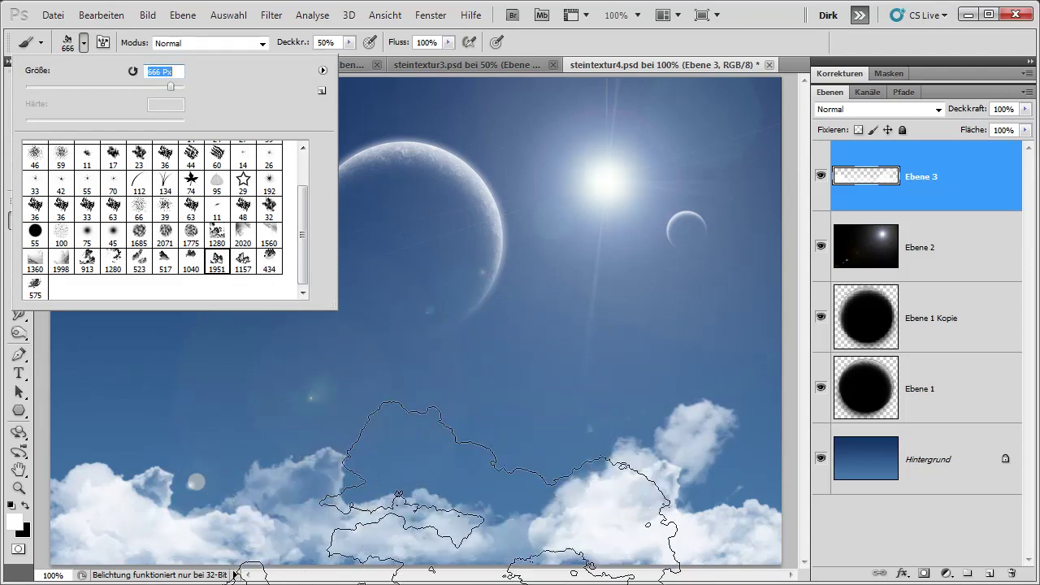
click(487, 459)
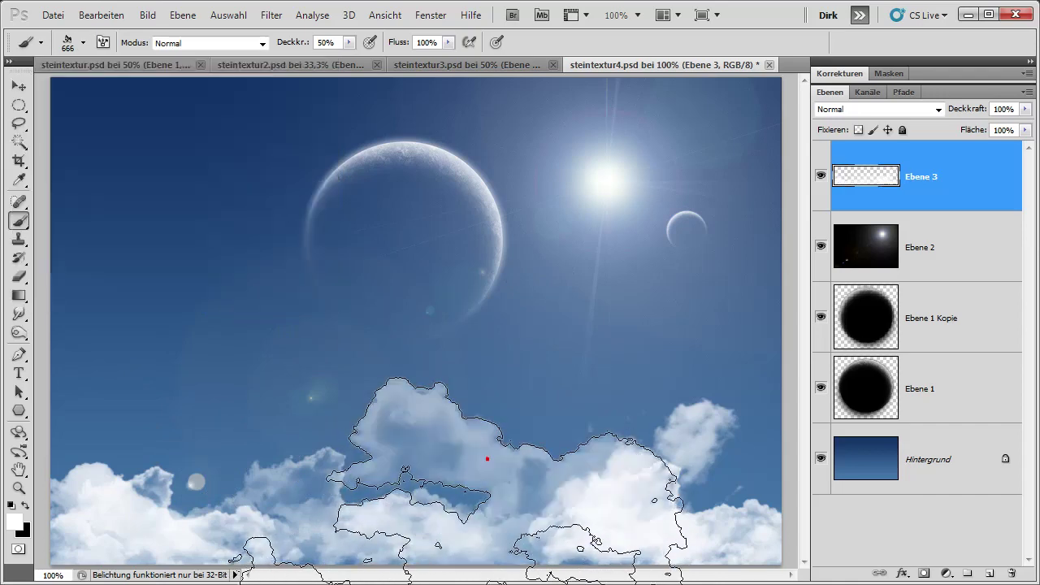
click(314, 452)
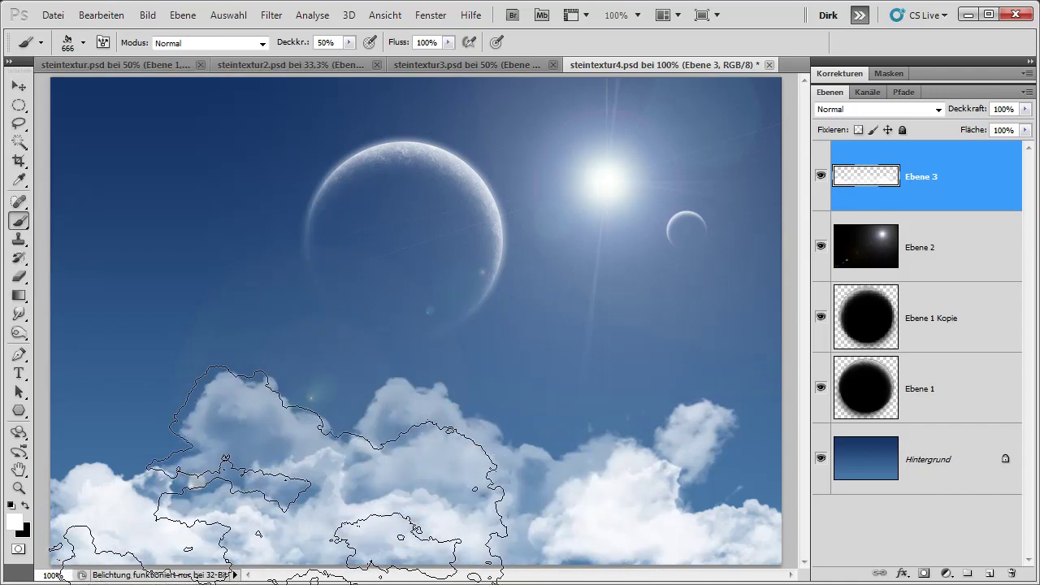
click(318, 447)
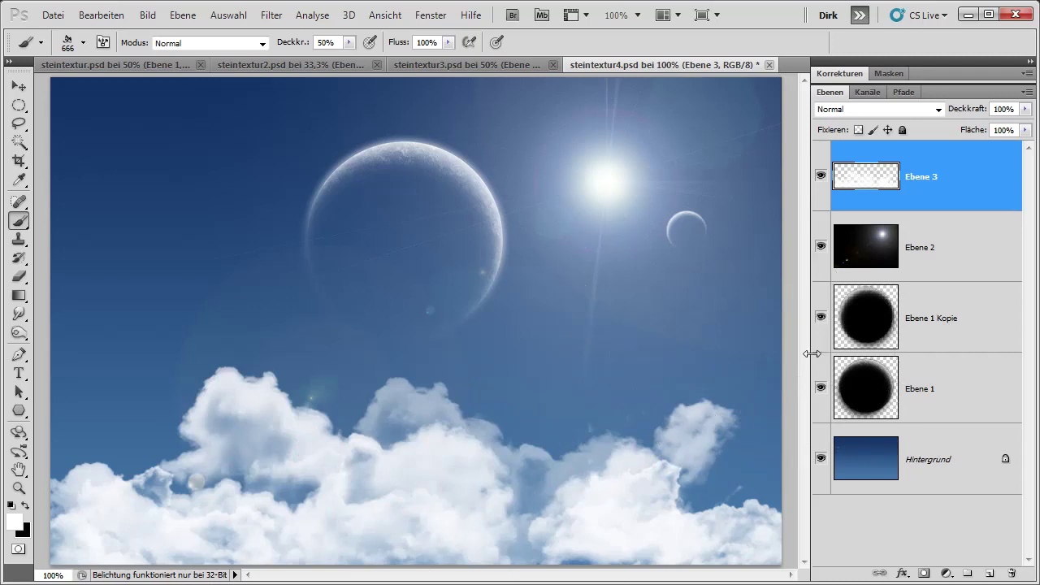
click(83, 42)
click(153, 86)
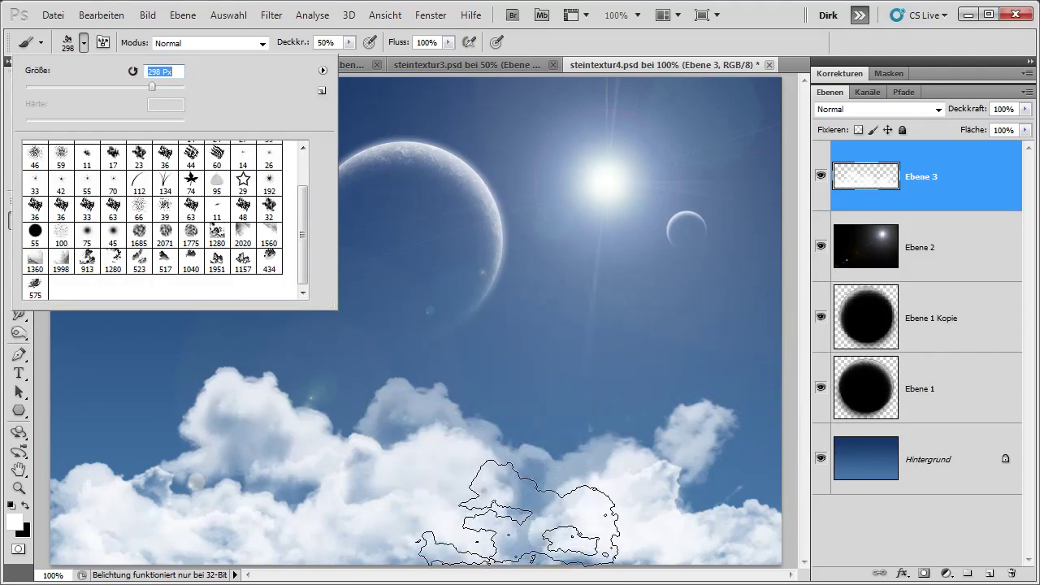
click(528, 520)
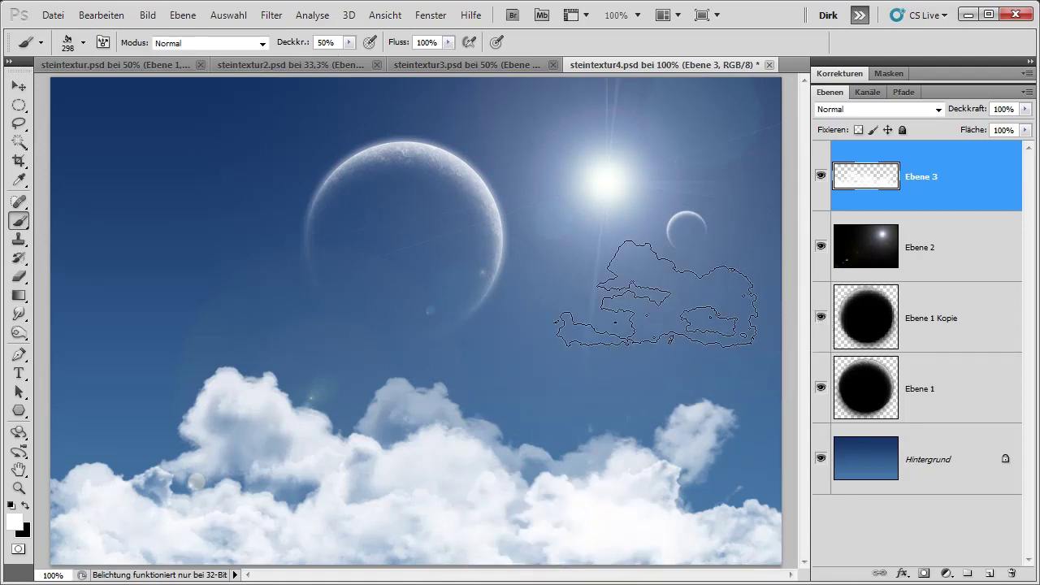
Step: Squash the cloud layer to about 87% height and nudge it lower with Shift+Down
key(ctrl+t)
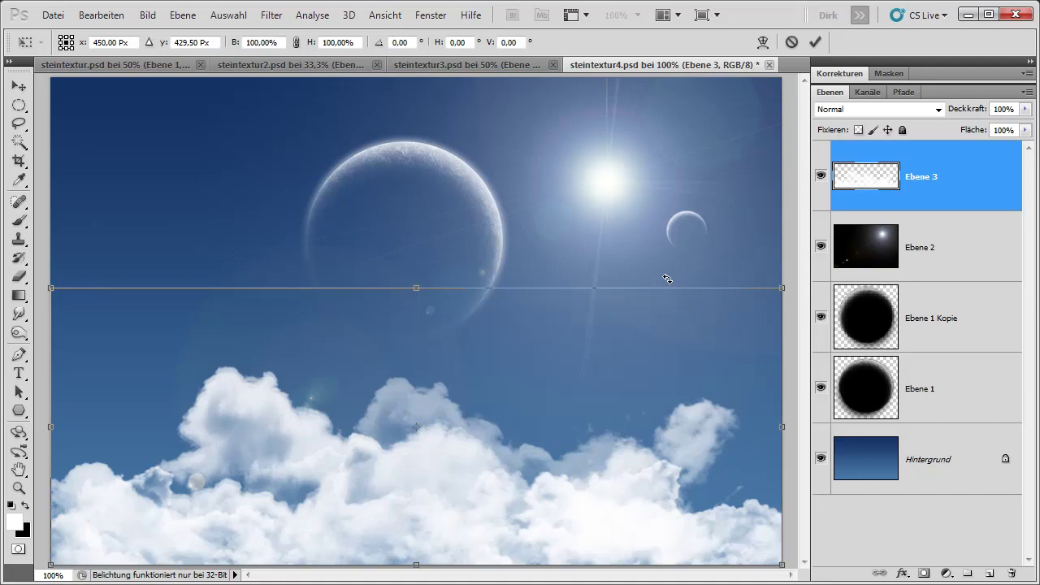
drag(415, 289, 415, 324)
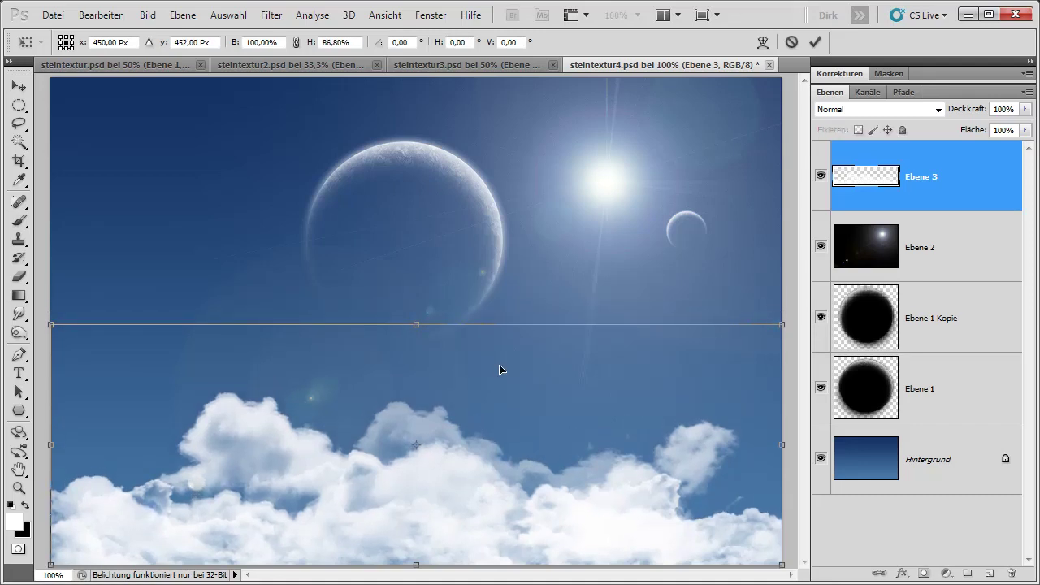
key(Return)
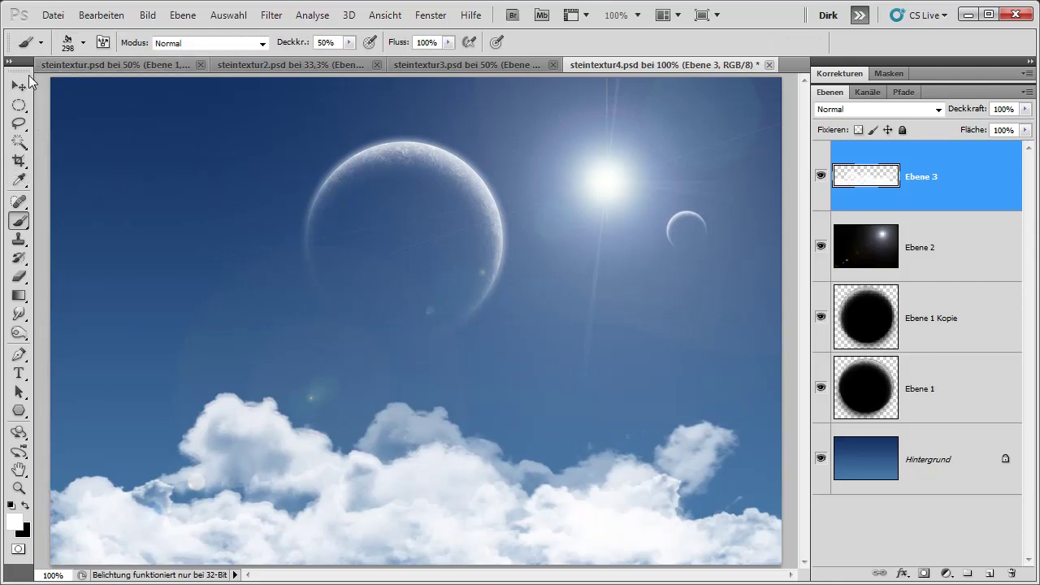
click(20, 84)
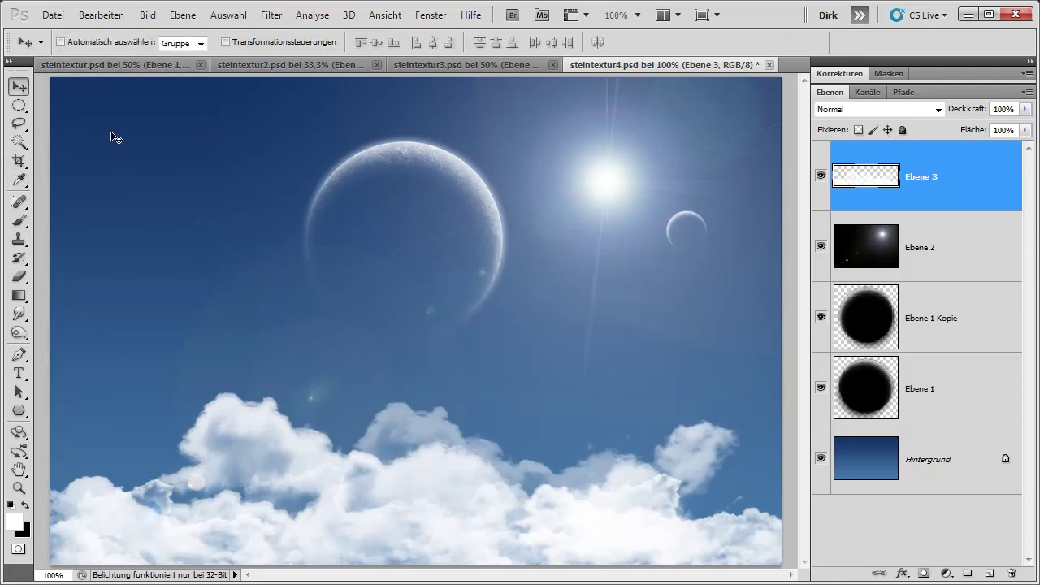
key(shift+Down)
key(shift+Down)
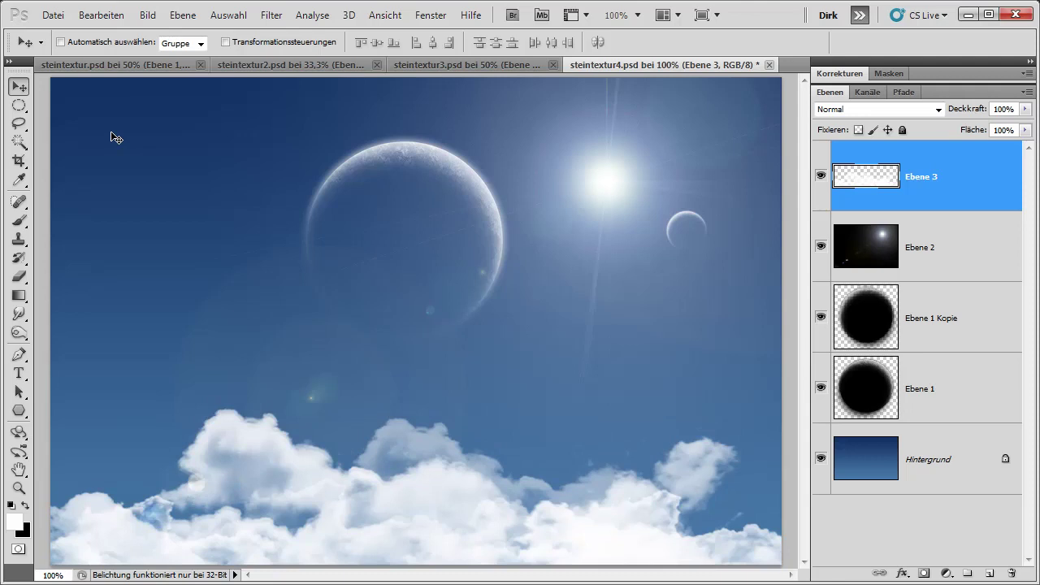
key(shift+Down)
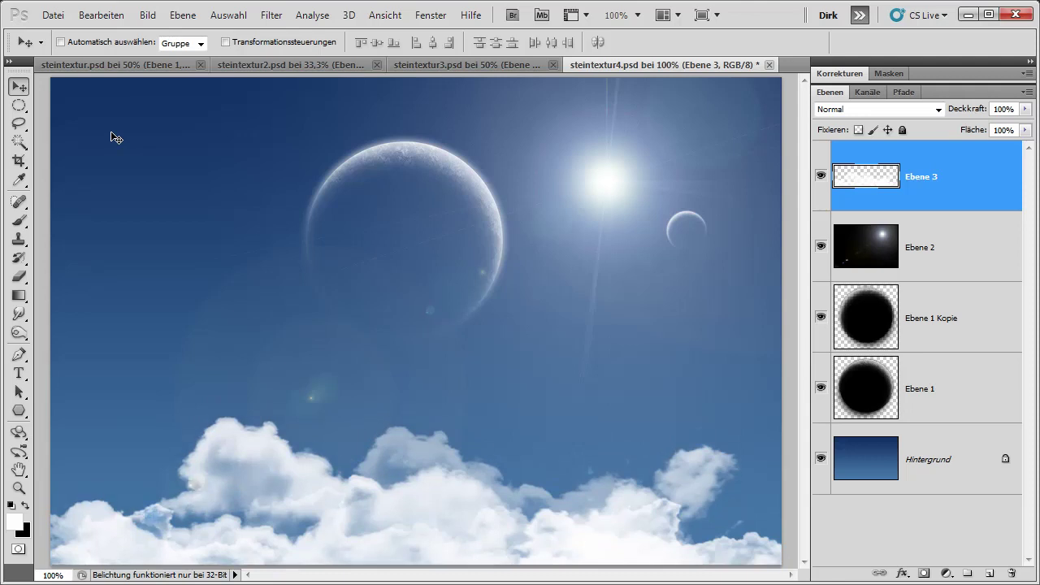